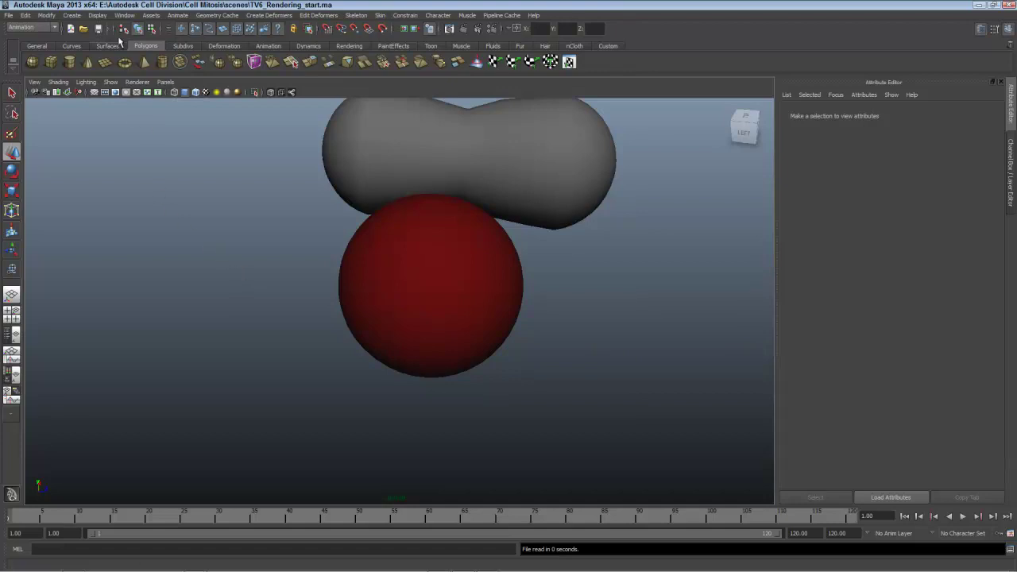
- Open the Window menu to reach Rendering Editors > Hypershade and list the scene's materials
{"action": "left_click", "coordinate": [123, 15]}
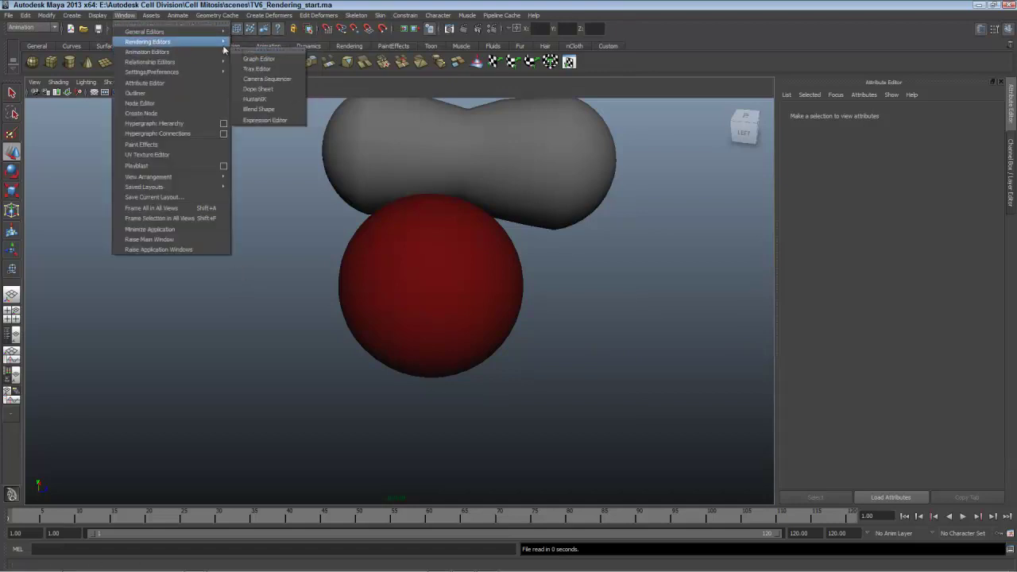
- Open the Hypershade and place the Cell_wall material node in its work area, then deselect it
{"action": "mouse_move", "coordinate": [224, 50]}
{"action": "left_click", "coordinate": [269, 70]}
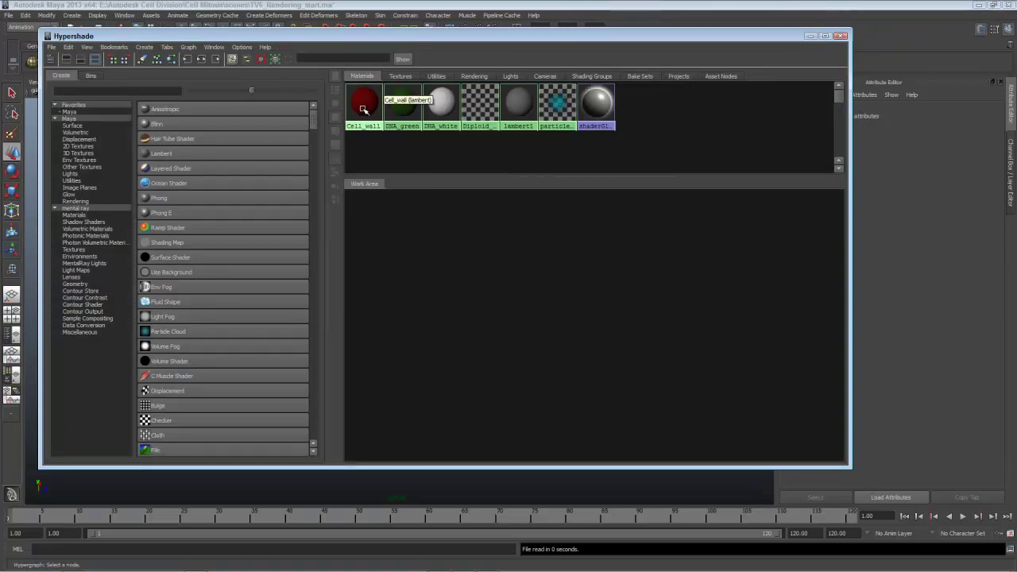
{"action": "middle_click_drag", "start_coordinate": [363, 109], "coordinate": [611, 262]}
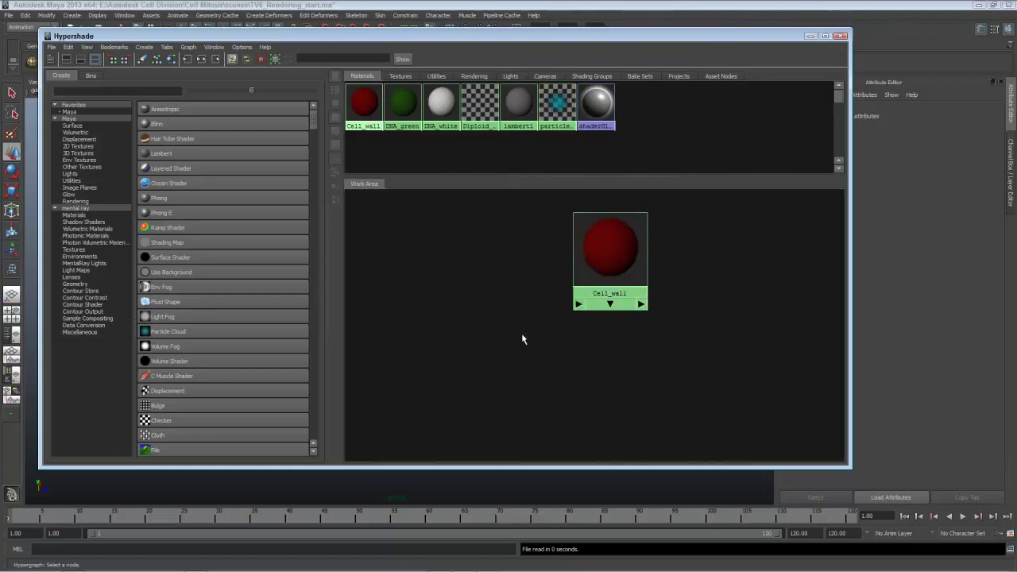
{"action": "middle_click_drag", "start_coordinate": [609, 282], "coordinate": [632, 230]}
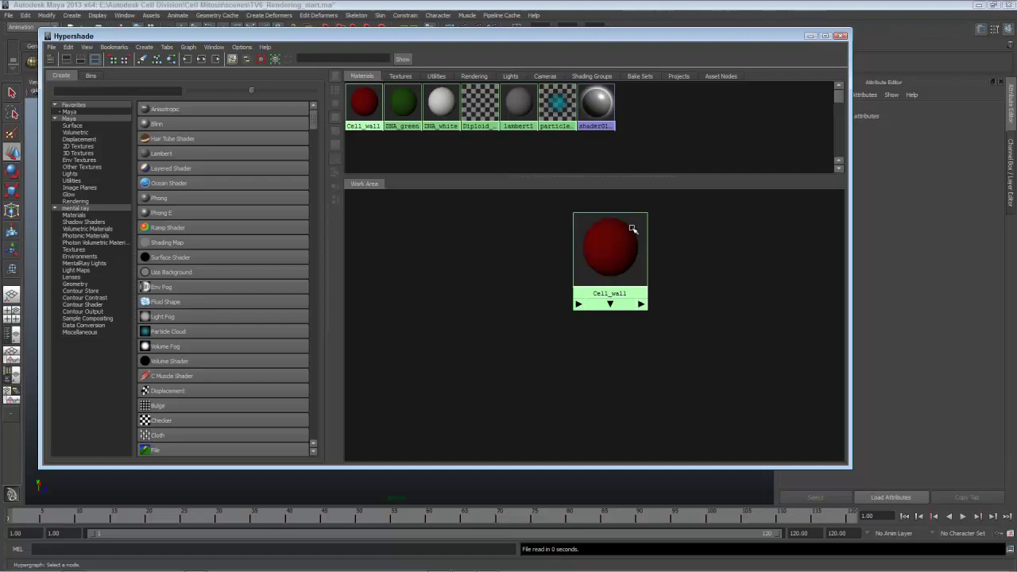
{"action": "left_click", "coordinate": [393, 333]}
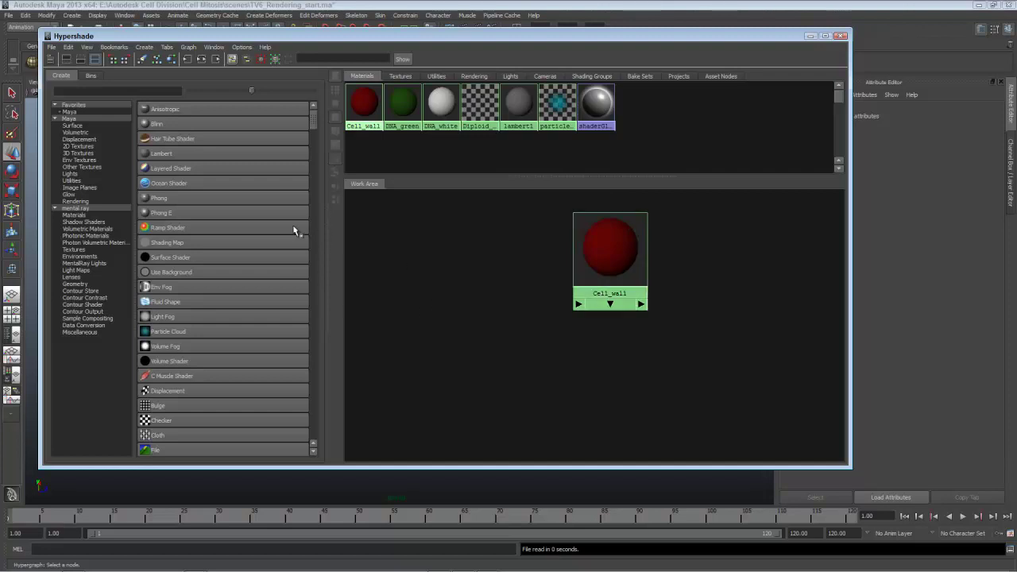
- Create ramp1 and edit it: delete the blue entry, make the green entry black at 0.340
{"action": "left_click", "coordinate": [78, 147]}
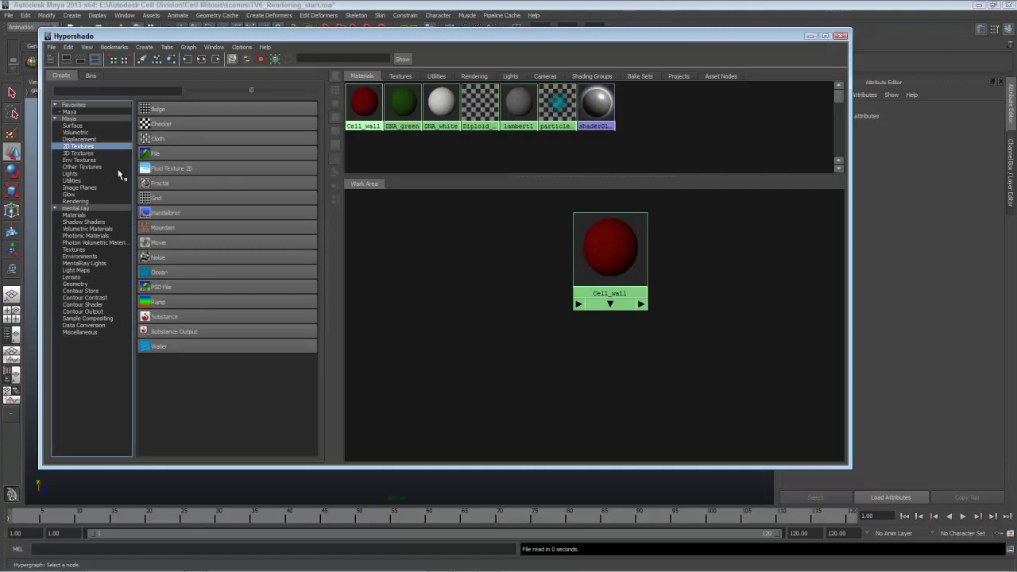
{"action": "left_click", "coordinate": [190, 304]}
{"action": "left_click_drag", "start_coordinate": [405, 233], "coordinate": [480, 262]}
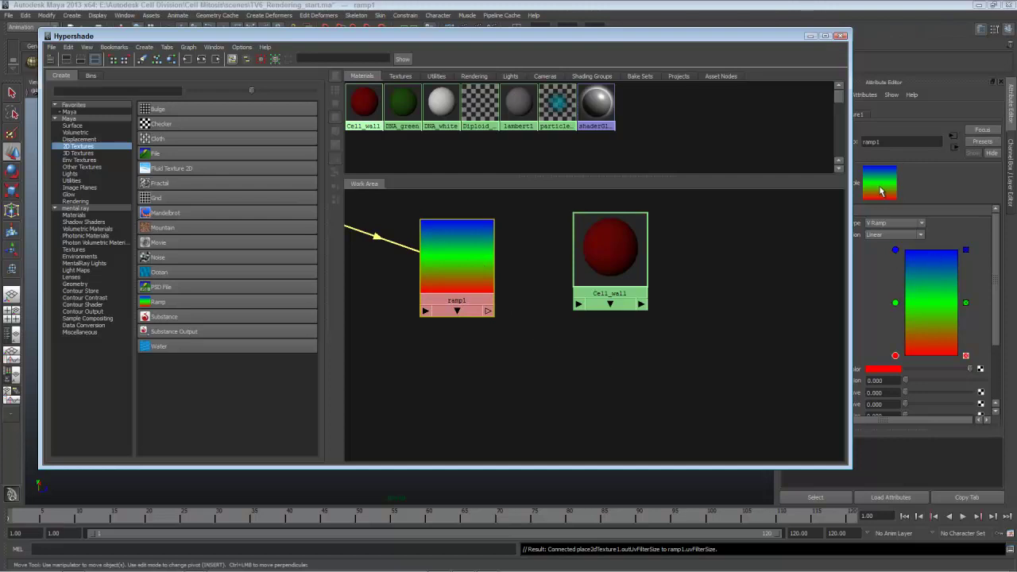
{"action": "left_click_drag", "start_coordinate": [770, 37], "coordinate": [688, 37]}
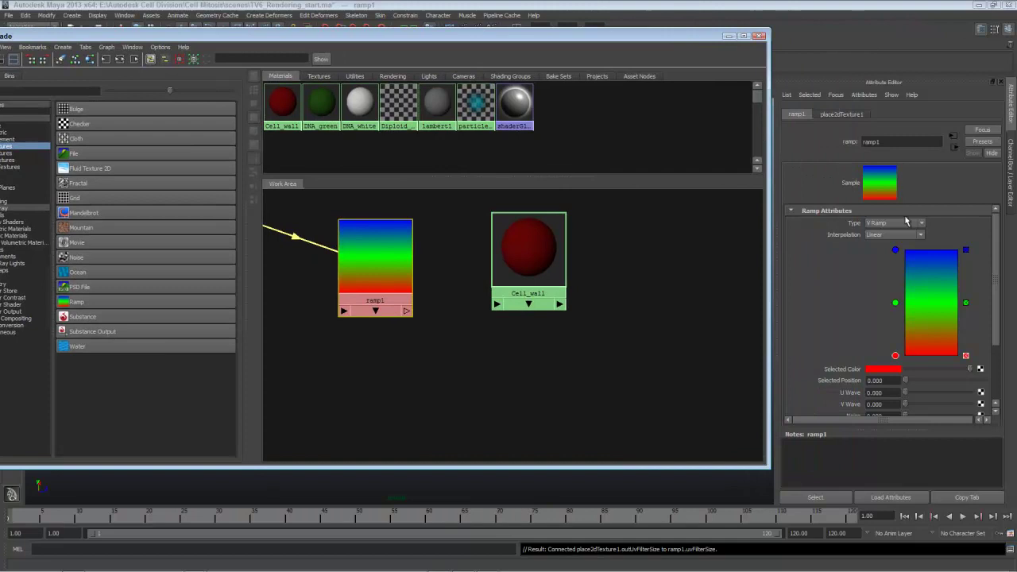
{"action": "left_click", "coordinate": [966, 251]}
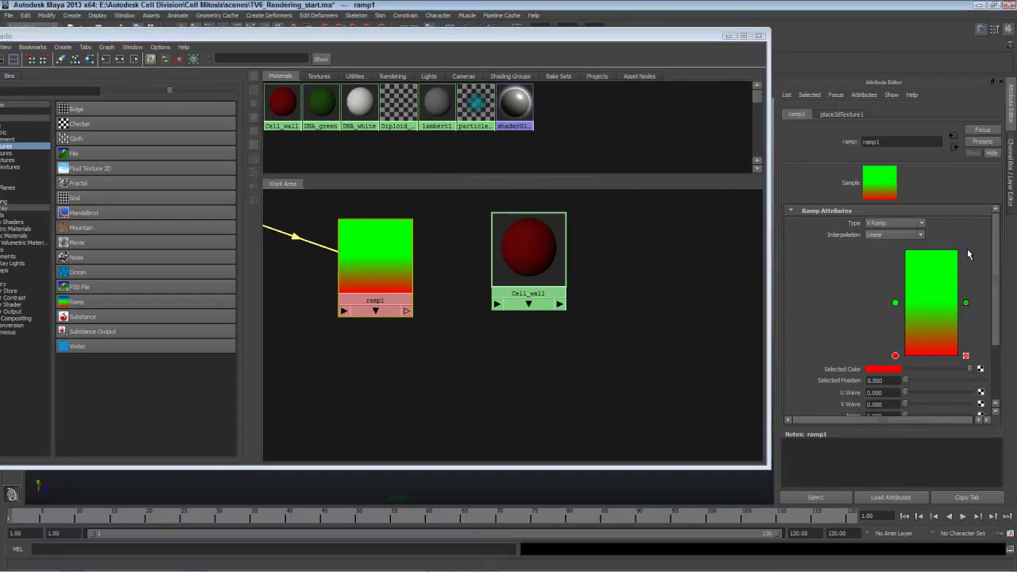
{"action": "left_click_drag", "start_coordinate": [895, 303], "coordinate": [894, 322]}
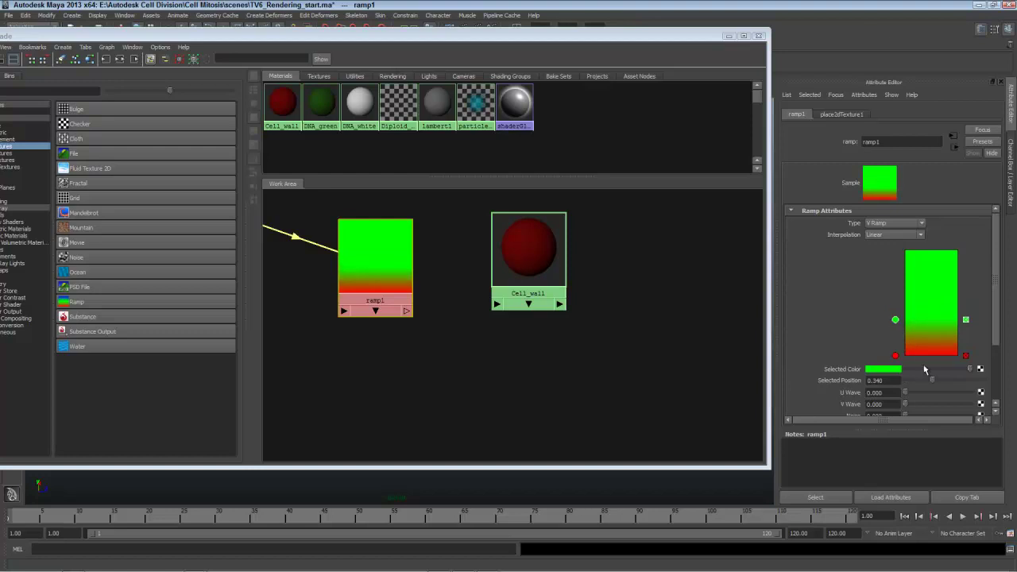
{"action": "left_click_drag", "start_coordinate": [924, 368], "coordinate": [882, 372]}
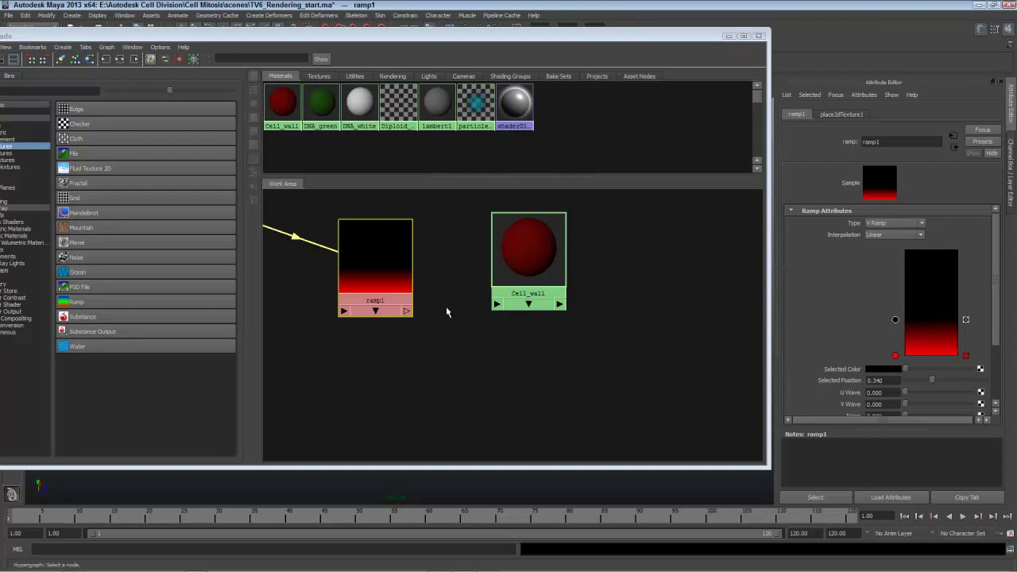
- Connect ramp1 to Cell_wall's incandescence
{"action": "middle_click_drag", "start_coordinate": [373, 261], "coordinate": [527, 243]}
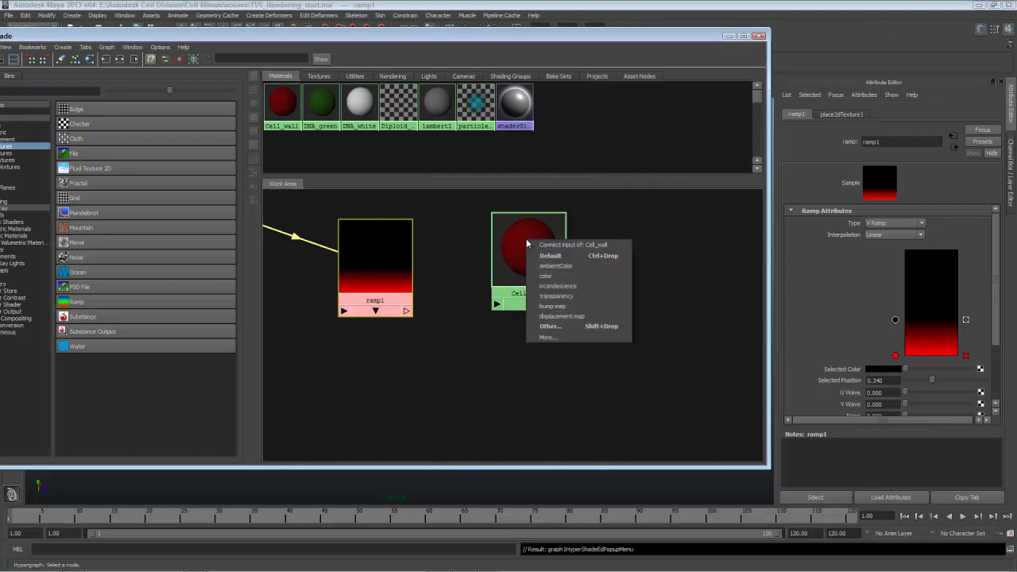
{"action": "left_click", "coordinate": [541, 286]}
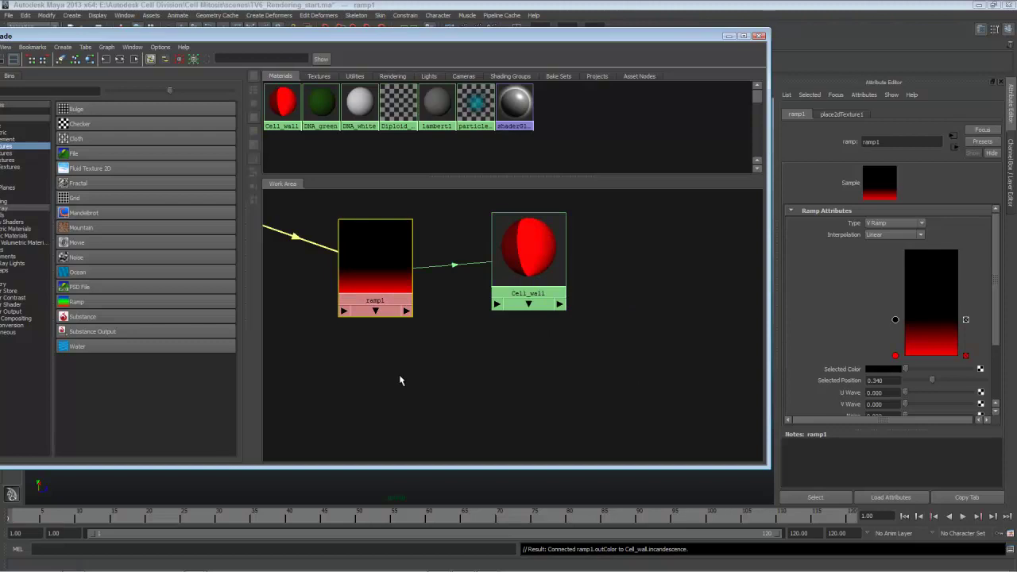
{"action": "left_click_drag", "start_coordinate": [240, 37], "coordinate": [368, 34]}
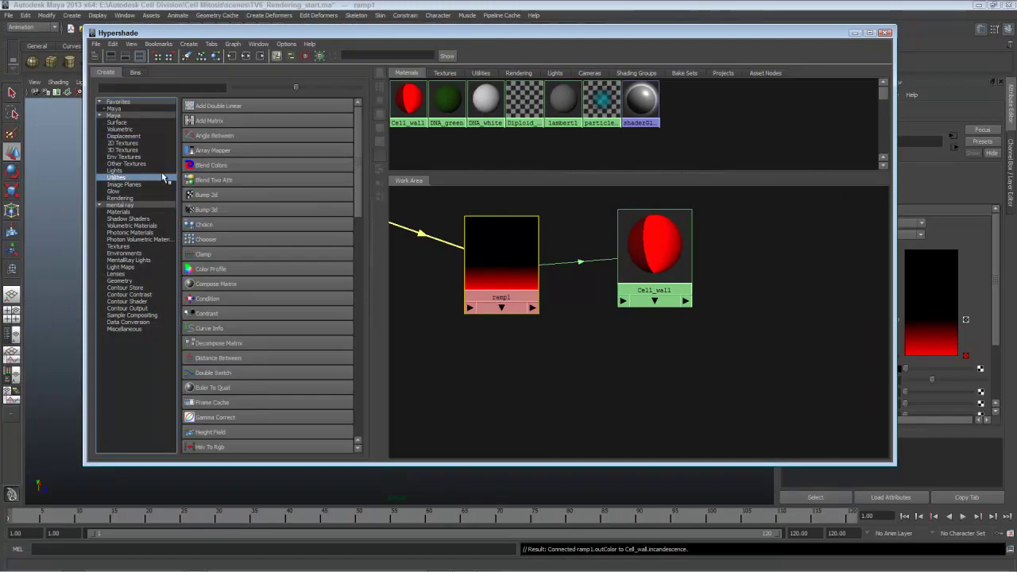
- Create a samplerInfo1 utility node and position it below ramp1
{"action": "left_click", "coordinate": [115, 177]}
{"action": "scroll", "coordinate": [302, 258], "scroll_direction": "down", "scroll_amount": 3}
{"action": "scroll", "coordinate": [302, 259], "scroll_direction": "down", "scroll_amount": 6}
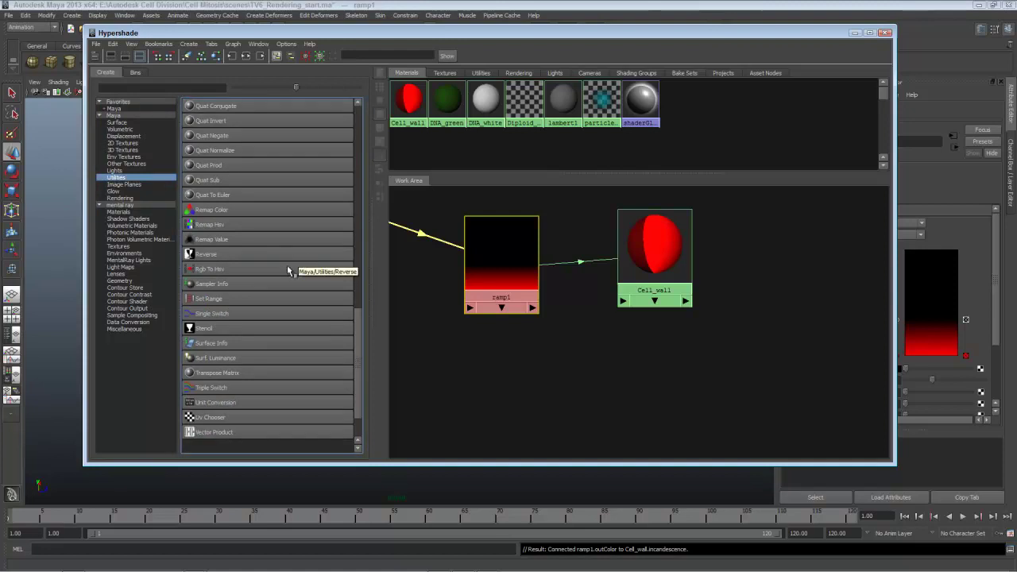
{"action": "left_click", "coordinate": [211, 284]}
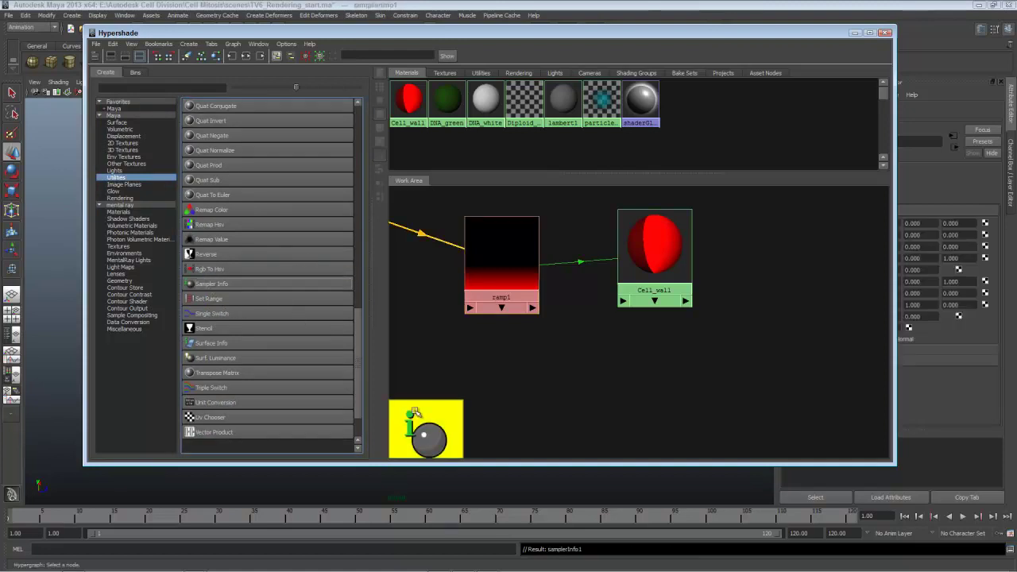
{"action": "left_click_drag", "start_coordinate": [426, 408], "coordinate": [475, 342]}
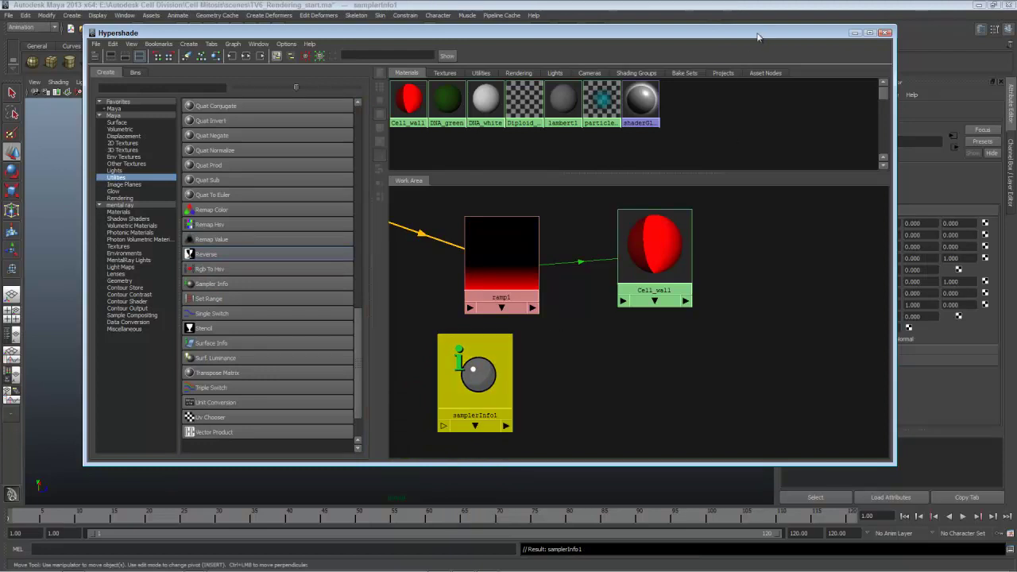
{"action": "left_click_drag", "start_coordinate": [766, 35], "coordinate": [663, 32]}
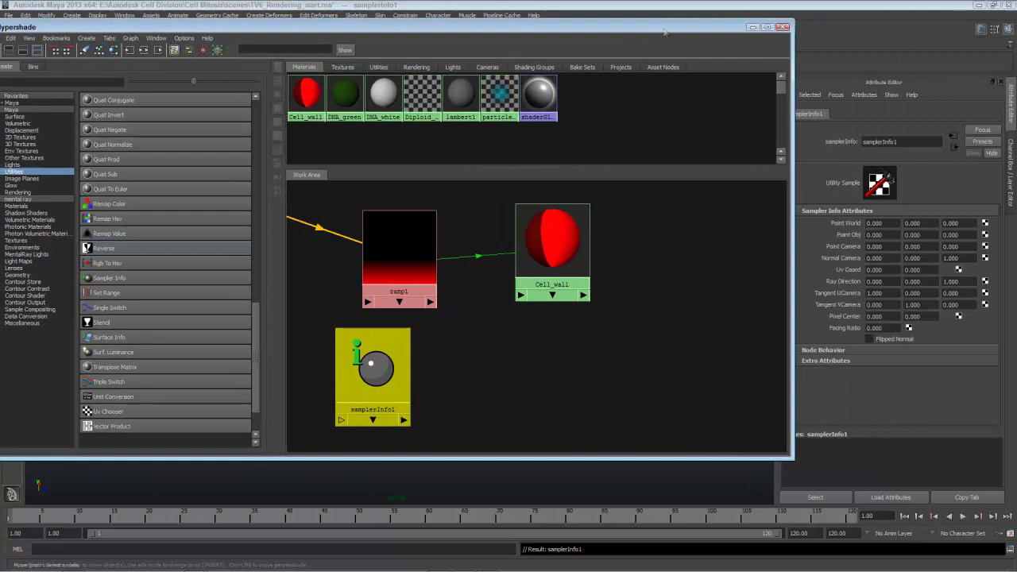
- Connect samplerInfo1 to ramp1 via Other..., opening the Connection Editor
{"action": "left_click", "coordinate": [402, 375]}
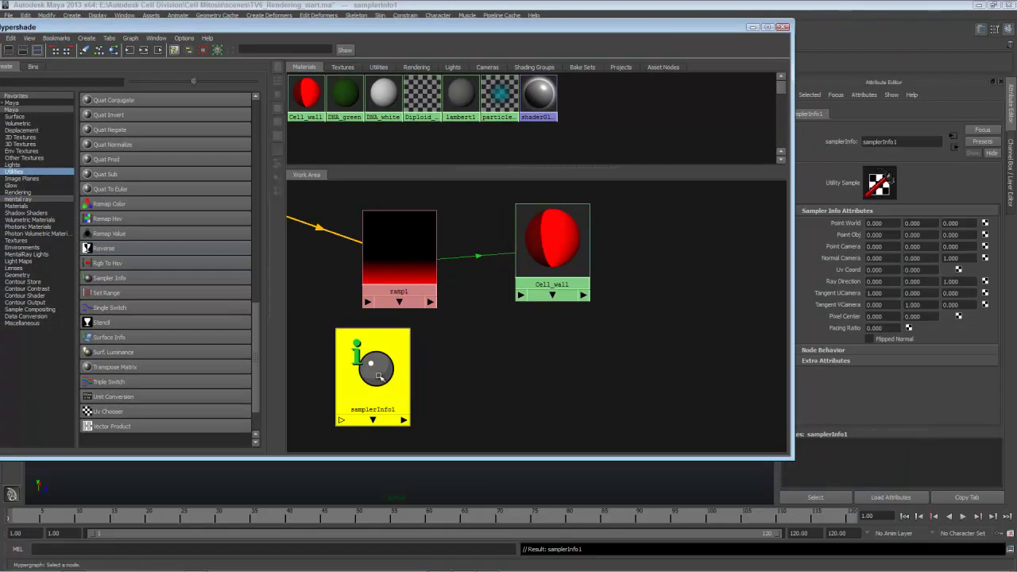
{"action": "middle_click_drag", "start_coordinate": [379, 376], "coordinate": [410, 253]}
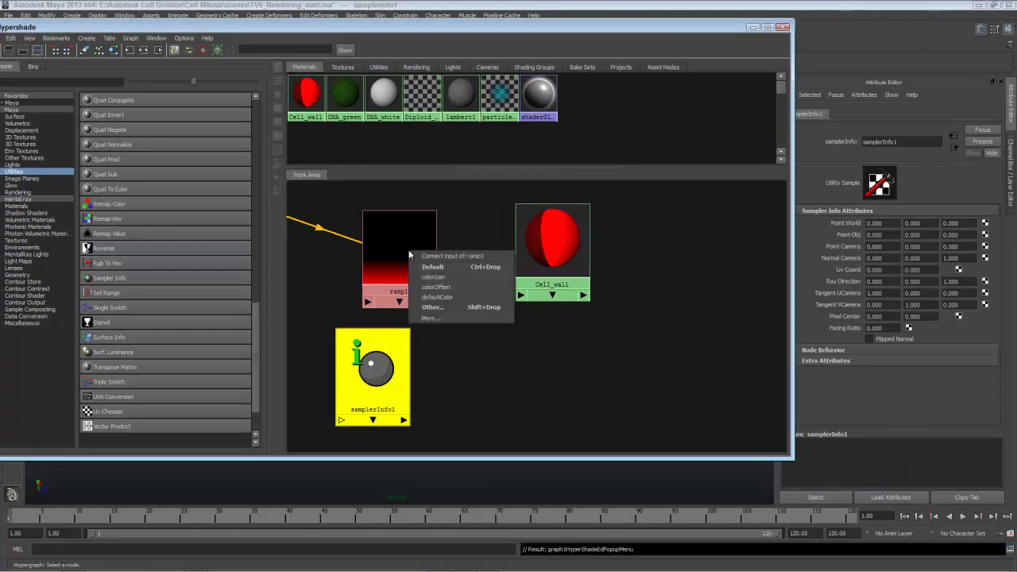
{"action": "left_click", "coordinate": [444, 307]}
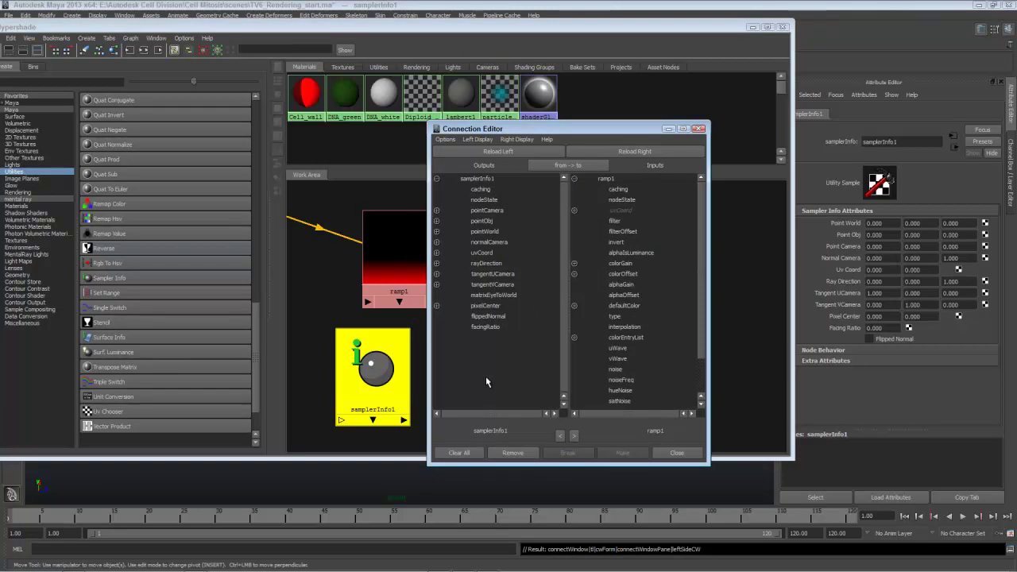
- Connect samplerInfo1.facingRatio to ramp1.uvCoord.vCoord and close the Connection Editor
{"action": "left_click", "coordinate": [487, 327]}
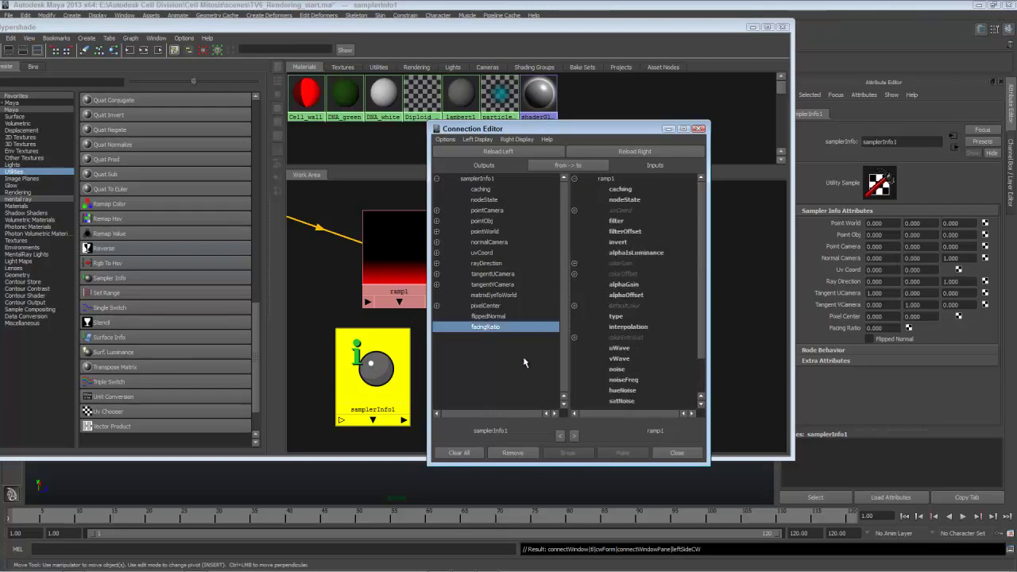
{"action": "left_click", "coordinate": [574, 211]}
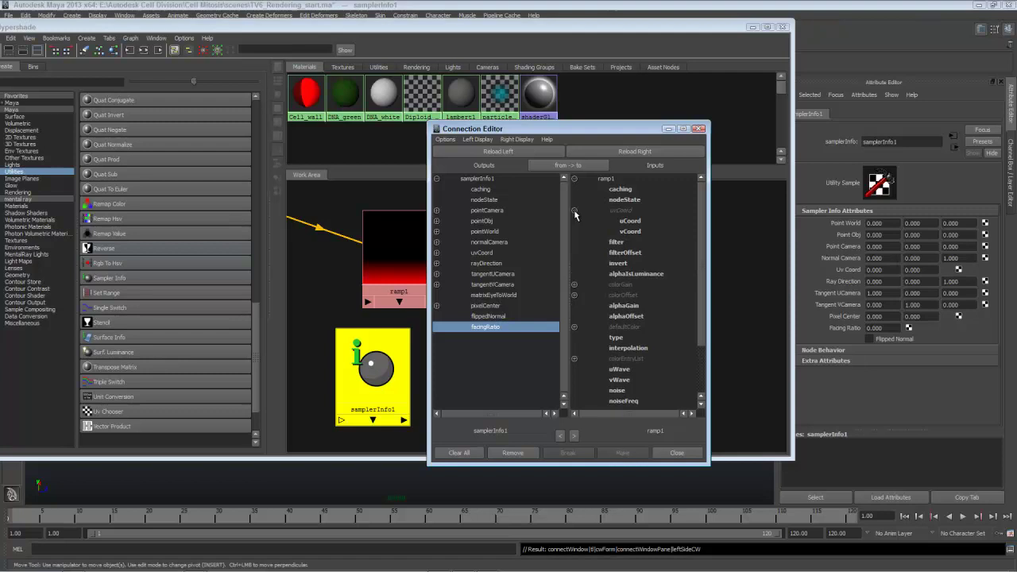
{"action": "left_click", "coordinate": [631, 231]}
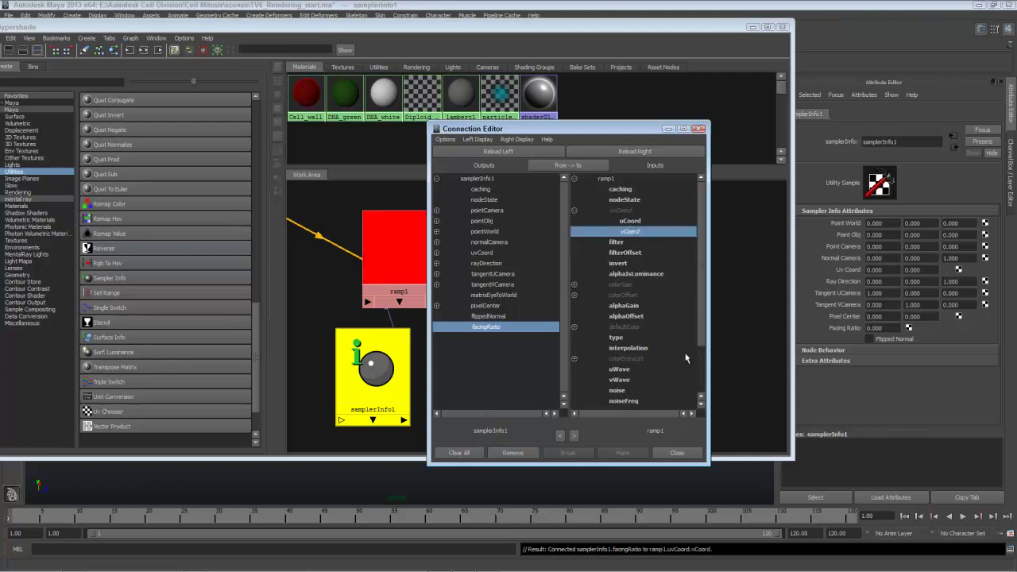
{"action": "left_click_drag", "start_coordinate": [579, 129], "coordinate": [816, 137]}
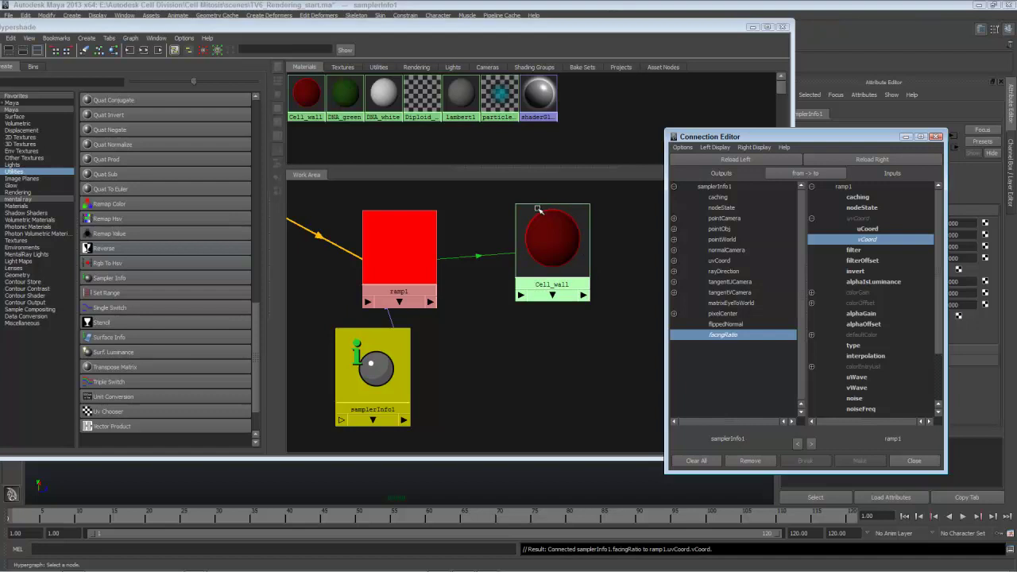
{"action": "left_click", "coordinate": [911, 461]}
{"action": "left_click", "coordinate": [582, 350]}
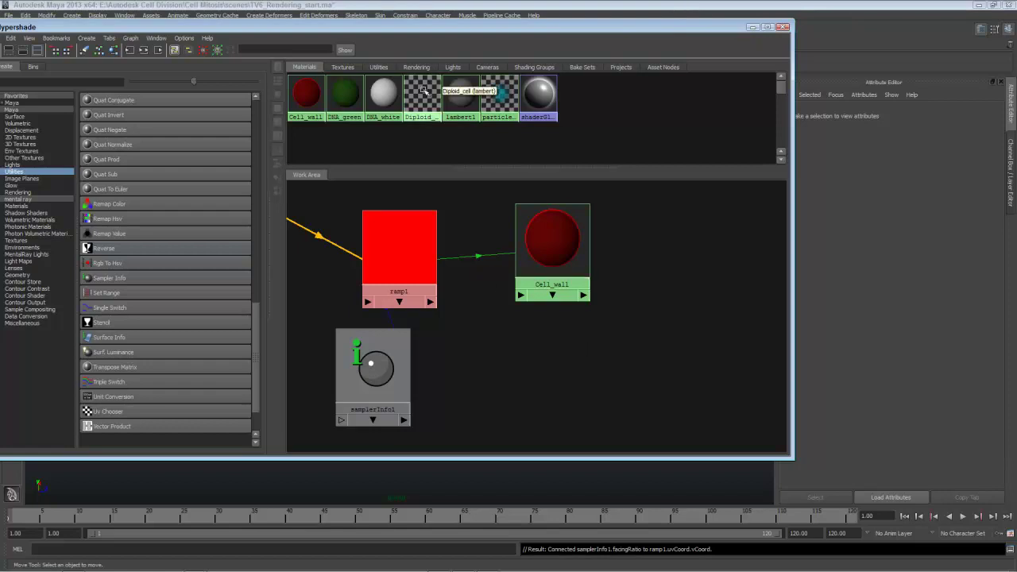
- Add Diploid_cell, duplicate ramp1 as ramp2, and connect ramp2 to Diploid_cell's incandescence
{"action": "middle_click_drag", "start_coordinate": [424, 90], "coordinate": [705, 325]}
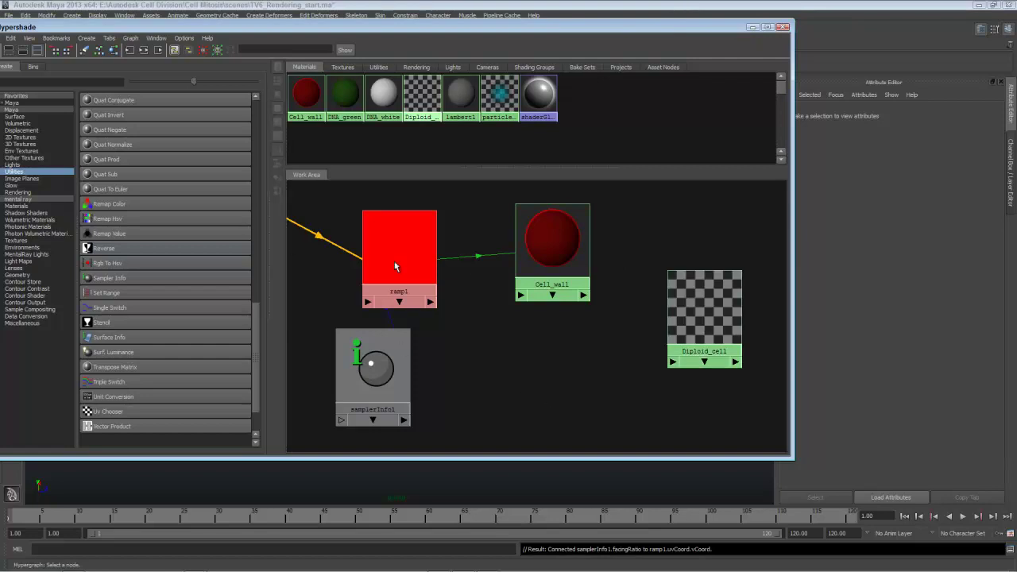
{"action": "middle_click_drag", "start_coordinate": [399, 267], "coordinate": [376, 229]}
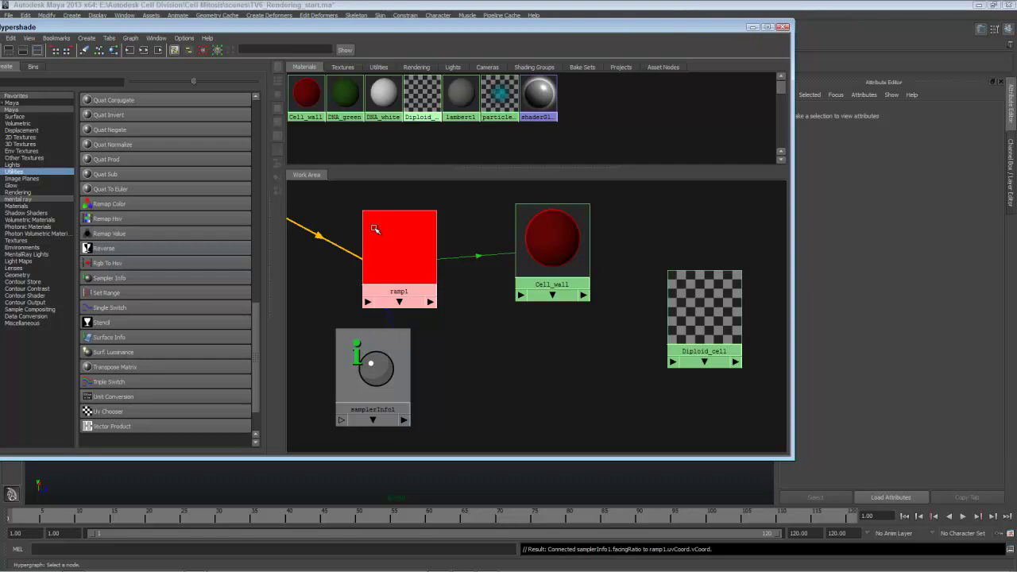
{"action": "left_click", "coordinate": [376, 231]}
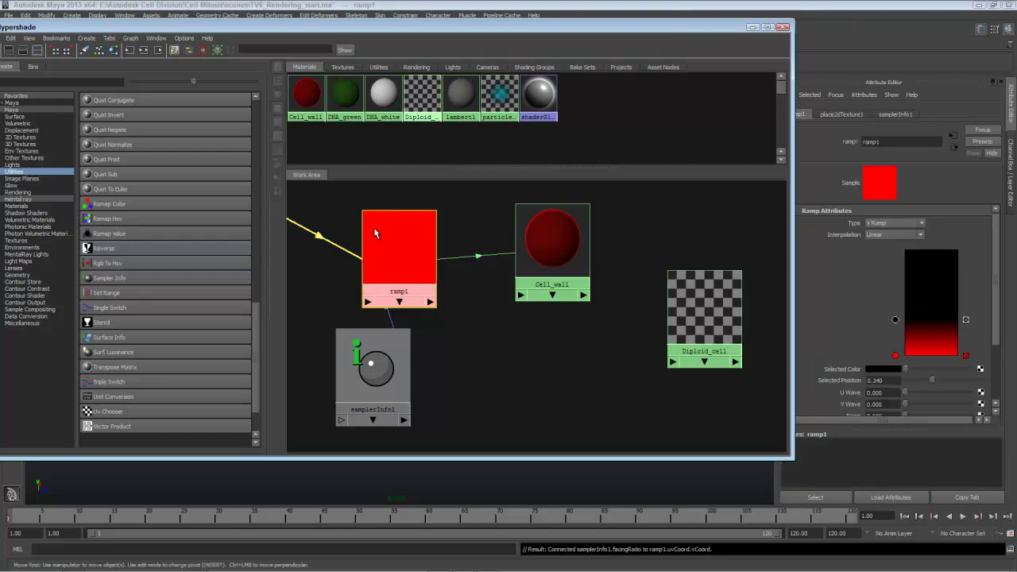
{"action": "key", "text": "ctrl+d"}
{"action": "left_click_drag", "start_coordinate": [375, 202], "coordinate": [539, 374]}
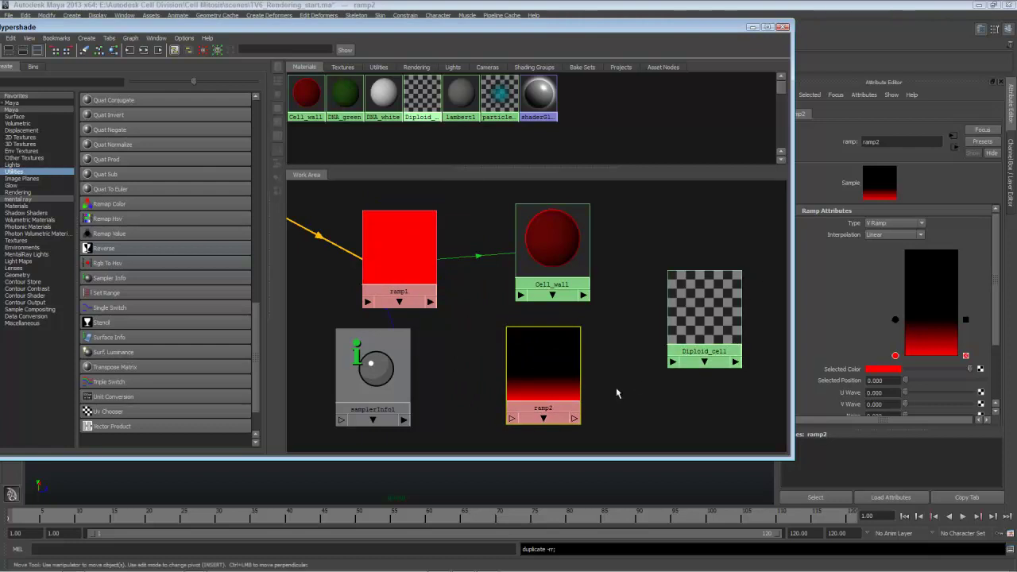
{"action": "middle_click_drag", "start_coordinate": [565, 370], "coordinate": [695, 313]}
{"action": "left_click", "coordinate": [714, 359]}
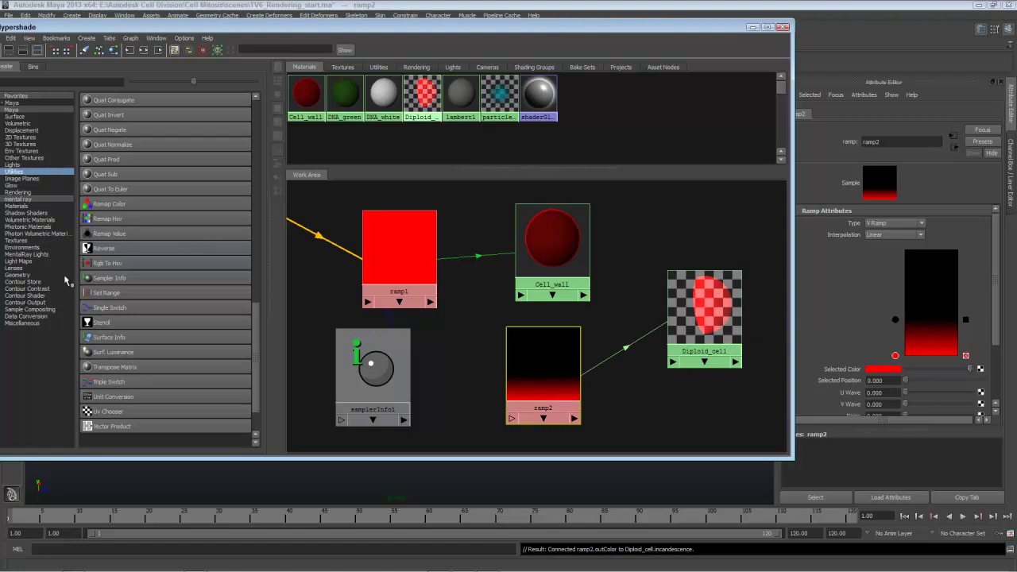
- Create samplerInfo2, connect its facingRatio to ramp2's vCoord, and place it beside samplerInfo1
{"action": "left_click", "coordinate": [109, 278]}
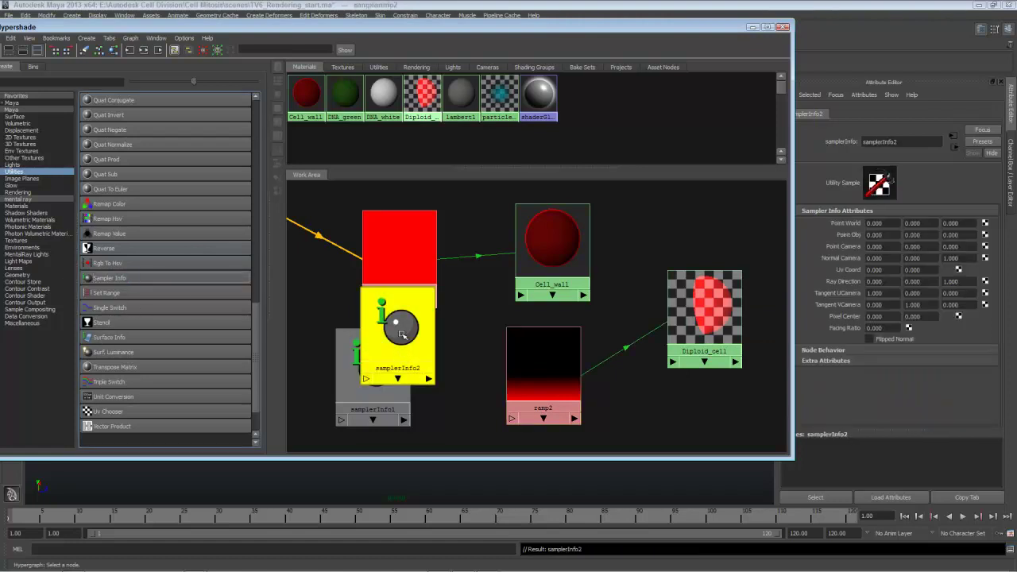
{"action": "middle_click_drag", "start_coordinate": [439, 349], "coordinate": [539, 361]}
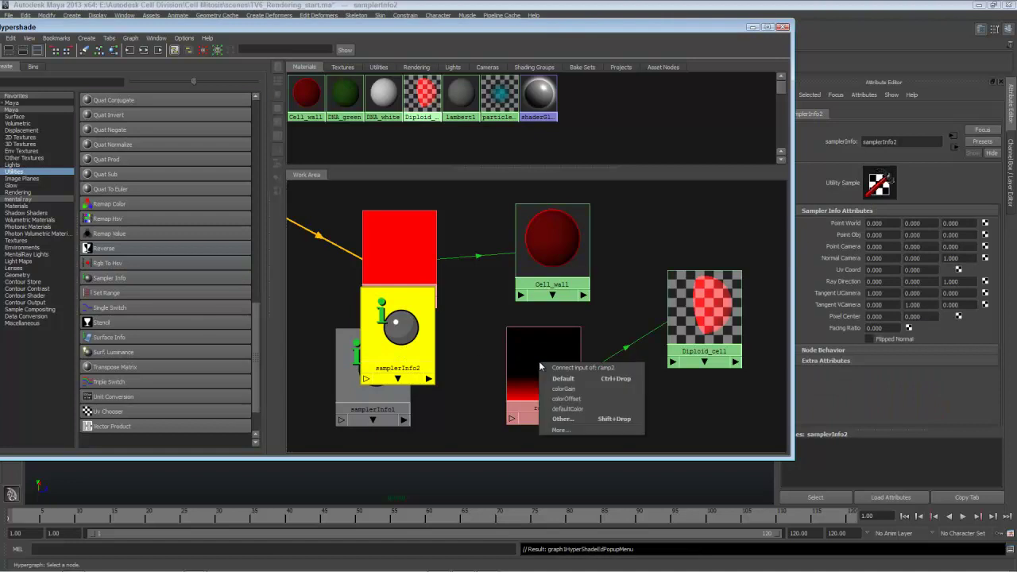
{"action": "left_click", "coordinate": [564, 418]}
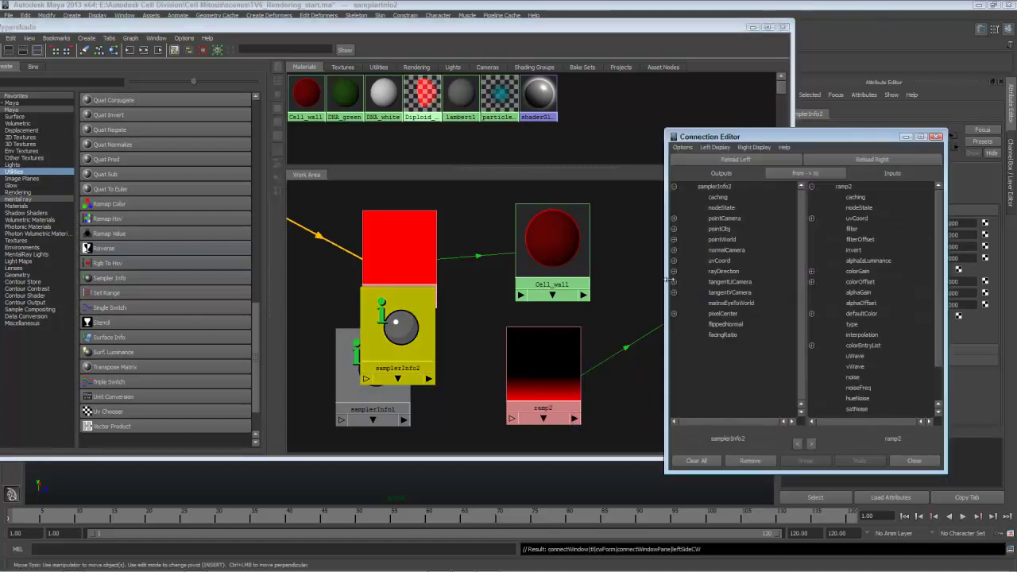
{"action": "left_click", "coordinate": [725, 336]}
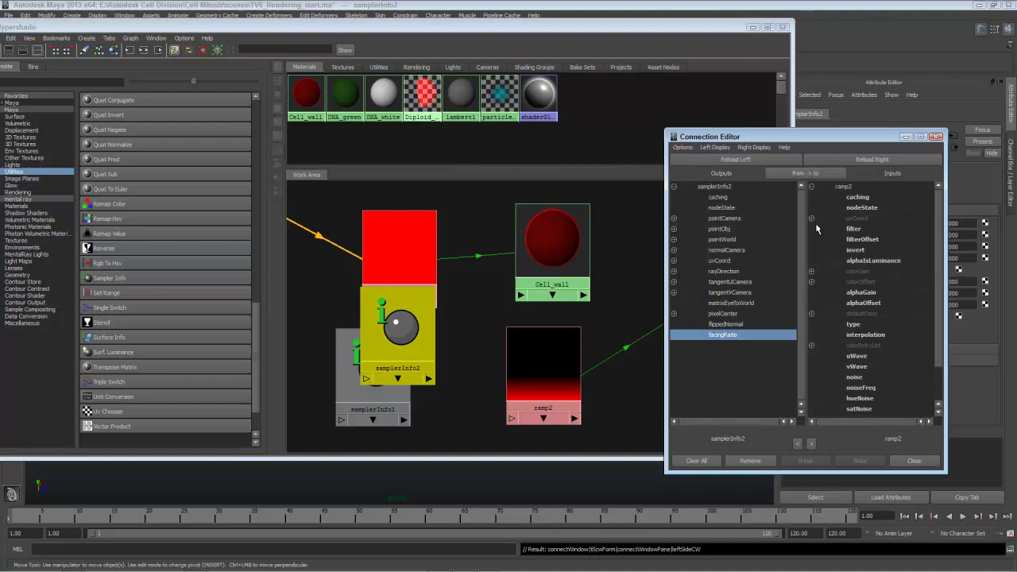
{"action": "left_click", "coordinate": [811, 218]}
{"action": "left_click", "coordinate": [869, 239]}
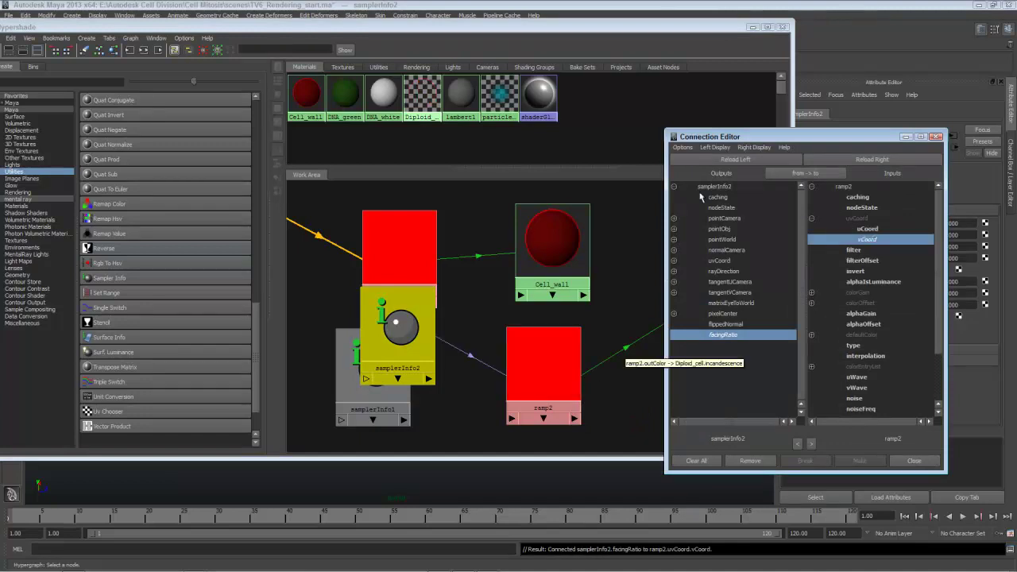
{"action": "left_click", "coordinate": [914, 461]}
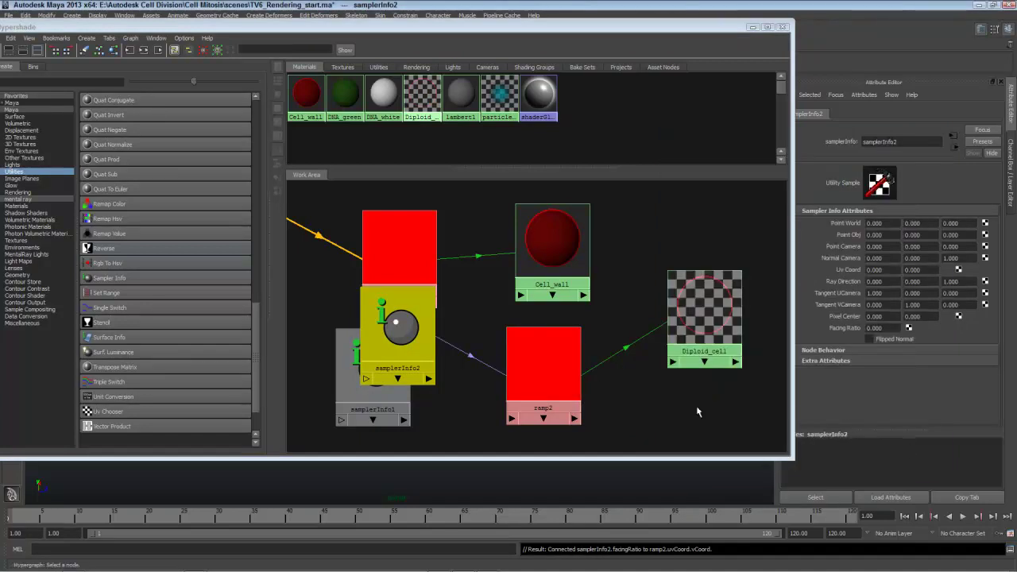
{"action": "left_click_drag", "start_coordinate": [400, 324], "coordinate": [460, 366]}
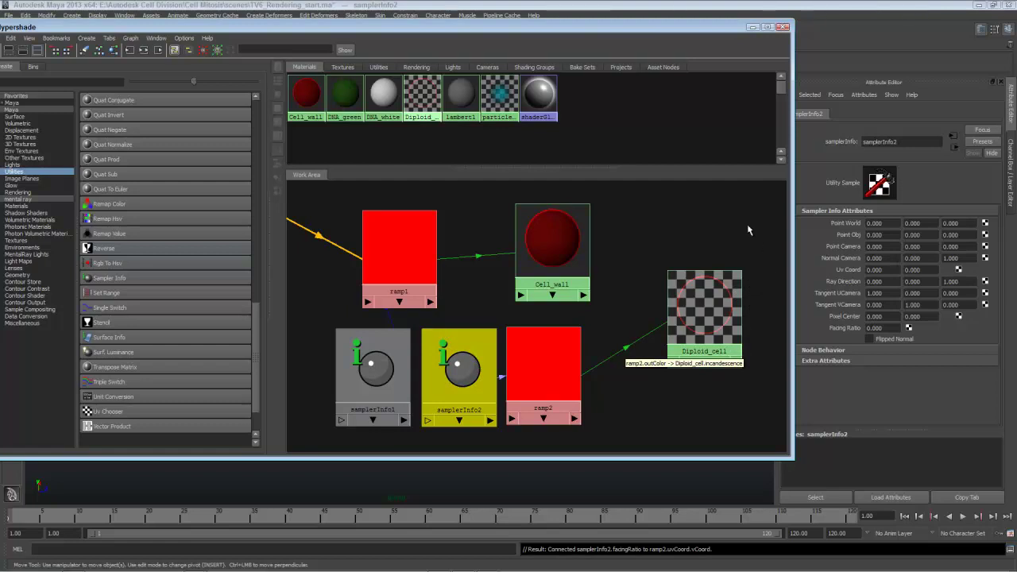
- Close the Hypershade, play the cell division animation, and scrub to frame 90
{"action": "left_click", "coordinate": [782, 27]}
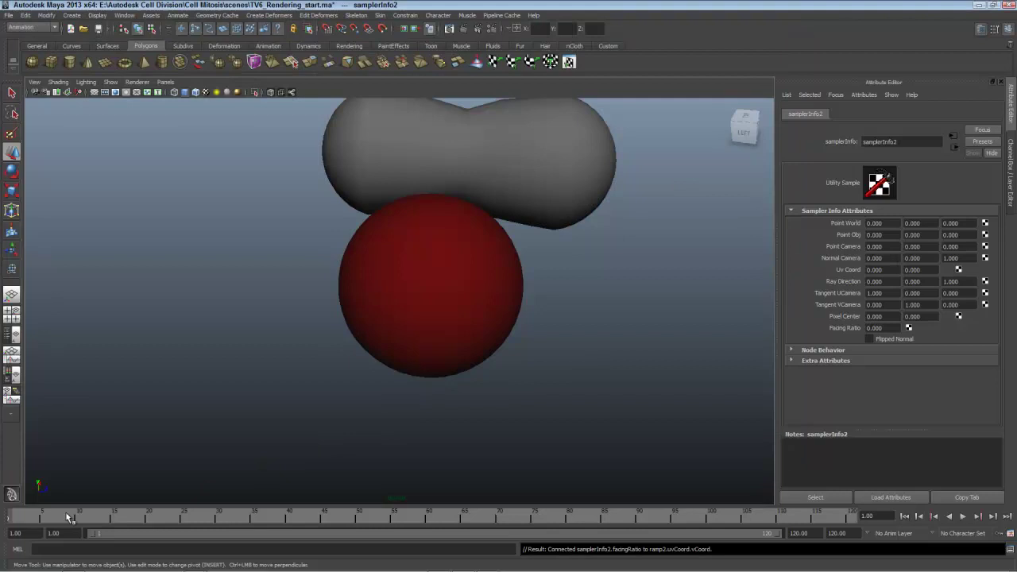
{"action": "key", "text": "alt+v"}
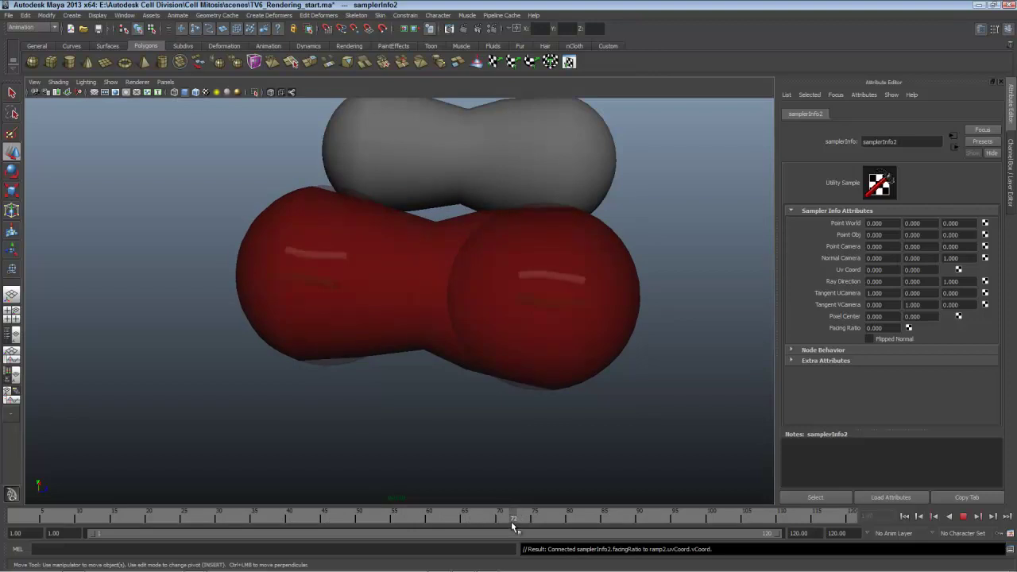
{"action": "mouse_move", "coordinate": [513, 522]}
{"action": "left_mouse_down"}
{"action": "mouse_move", "coordinate": [476, 525]}
{"action": "mouse_move", "coordinate": [642, 534]}
{"action": "mouse_move", "coordinate": [599, 533]}
{"action": "mouse_move", "coordinate": [628, 534]}
{"action": "left_mouse_up"}
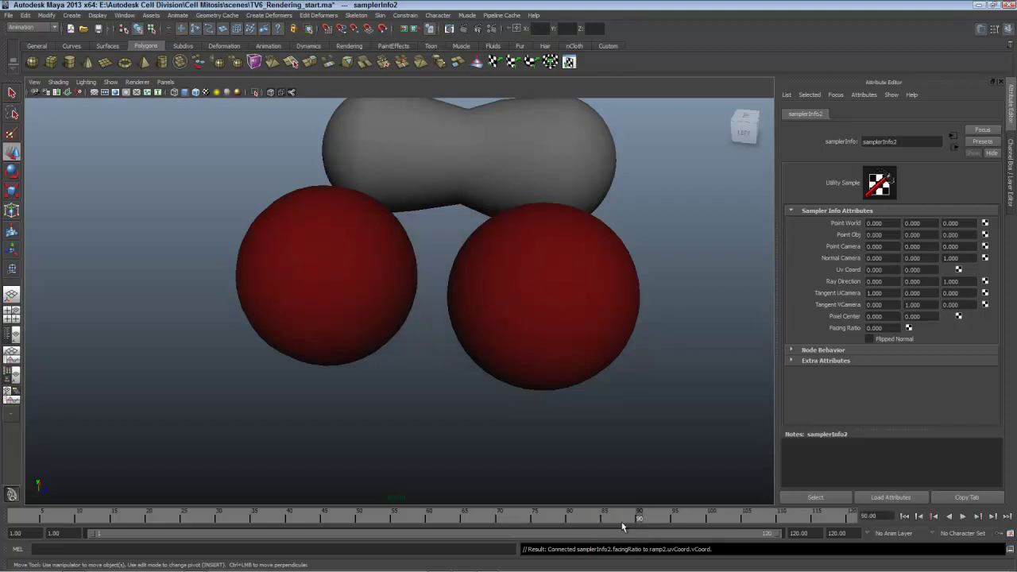
- Open the Graph Editor, select the red Cell_orginal sphere, and move the editor top-left
{"action": "left_click", "coordinate": [125, 15]}
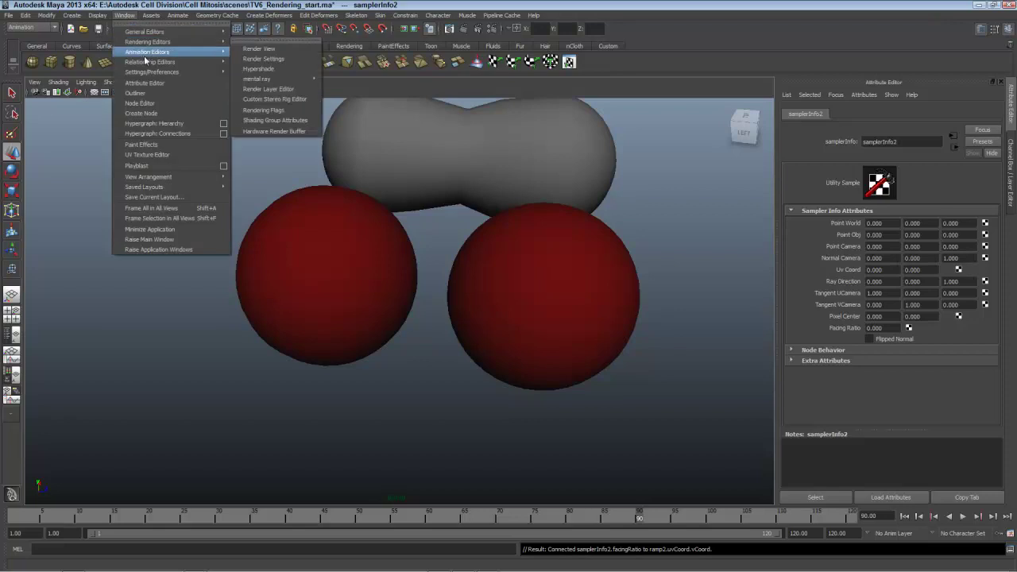
{"action": "mouse_move", "coordinate": [159, 52]}
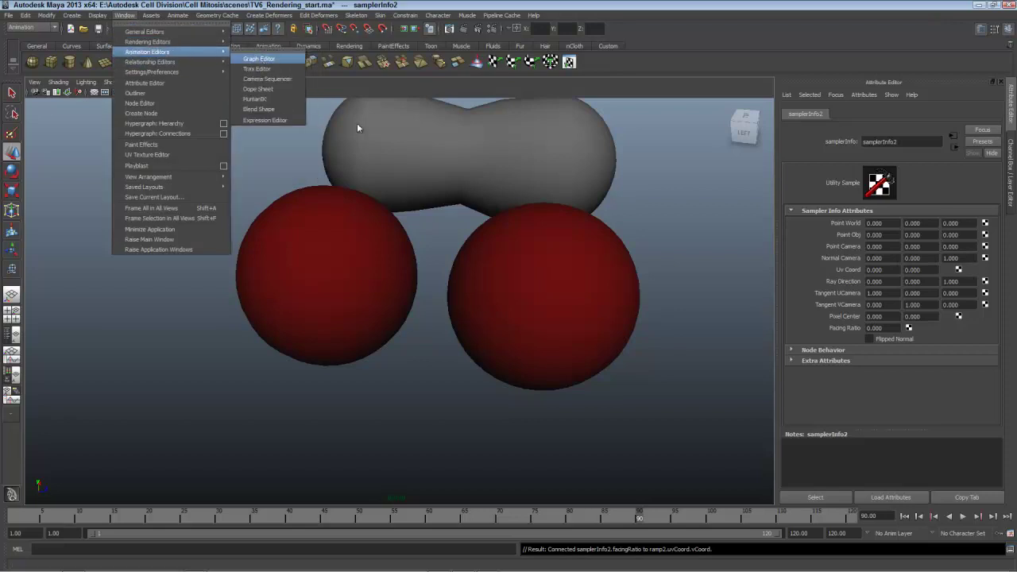
{"action": "left_click", "coordinate": [259, 58]}
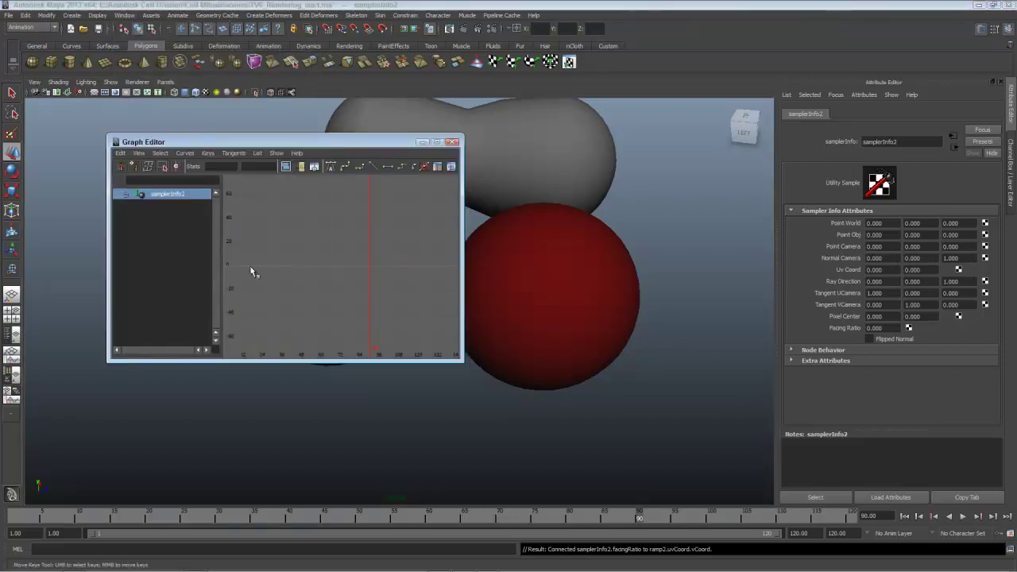
{"action": "left_click", "coordinate": [596, 366]}
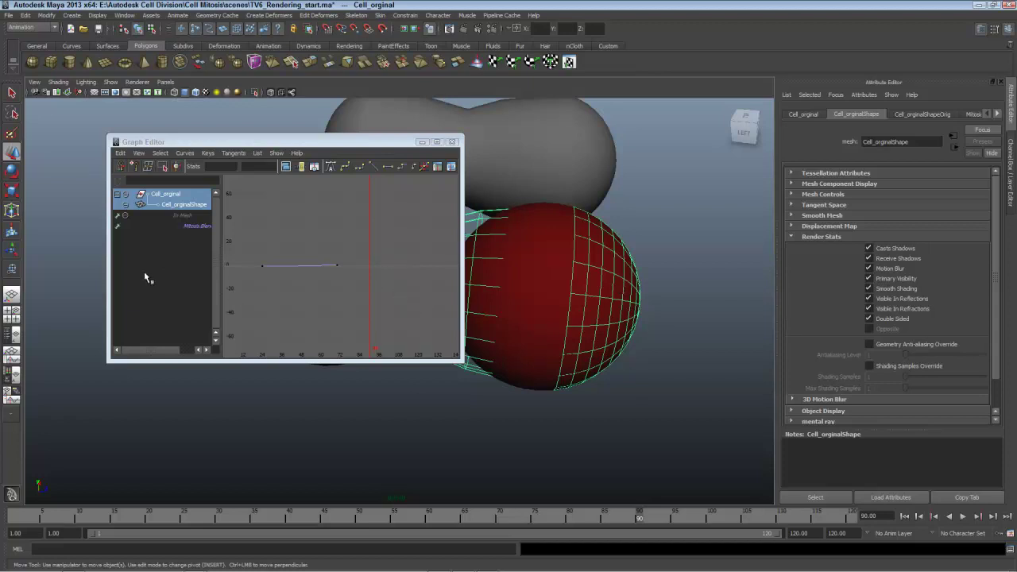
{"action": "left_click_drag", "start_coordinate": [226, 145], "coordinate": [148, 104]}
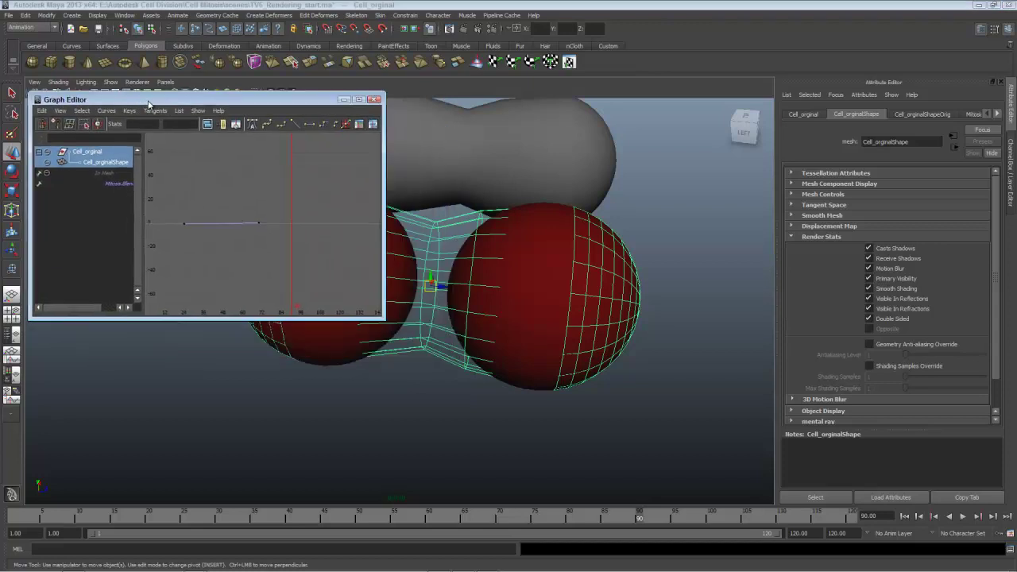
{"action": "left_click", "coordinate": [124, 15]}
- Reopen the Hypershade, load Cell_wall's curves, and move the window down-right
{"action": "mouse_move", "coordinate": [209, 42]}
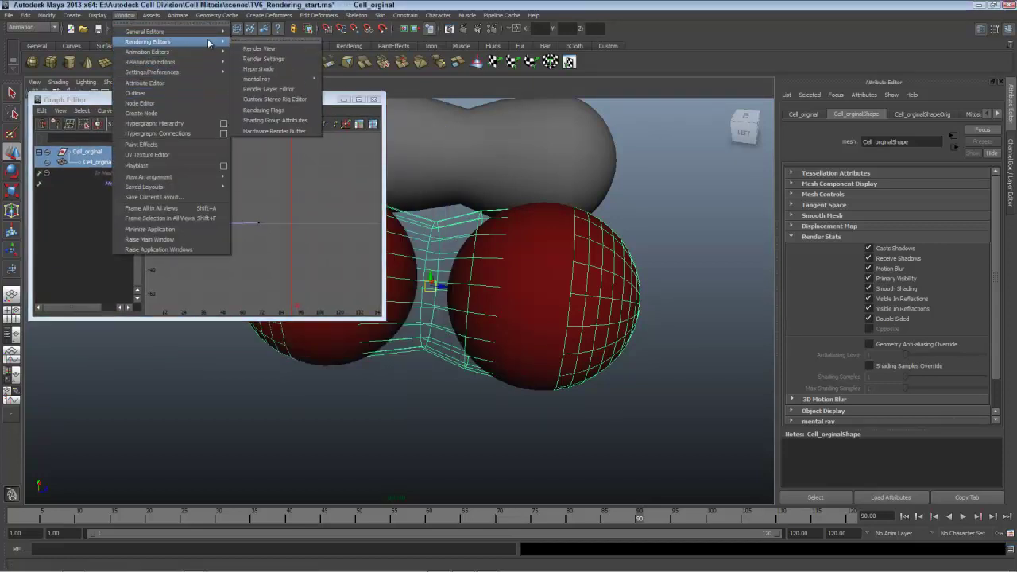
{"action": "left_click", "coordinate": [260, 69]}
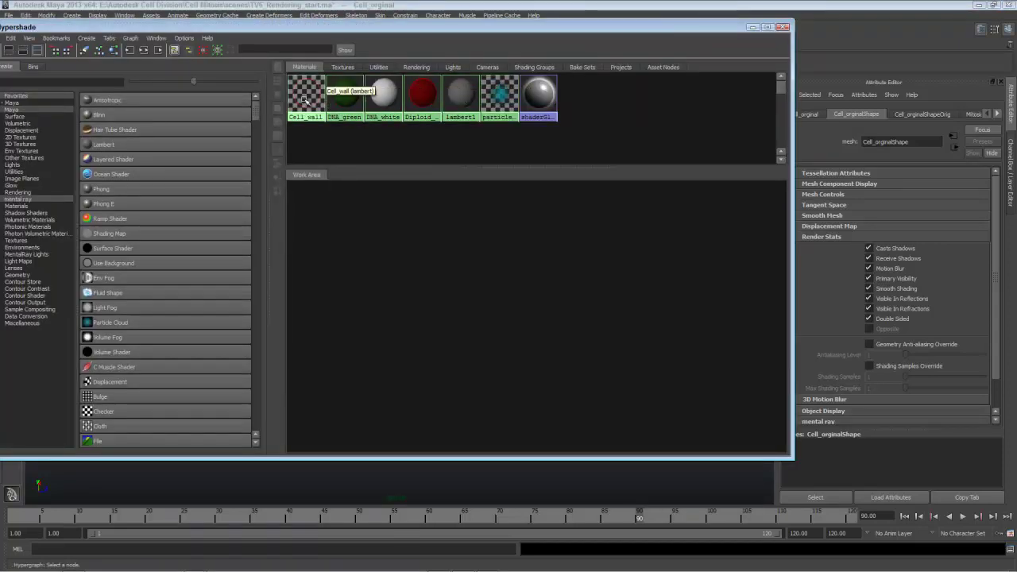
{"action": "left_click", "coordinate": [304, 96]}
{"action": "left_click_drag", "start_coordinate": [460, 28], "coordinate": [810, 354]}
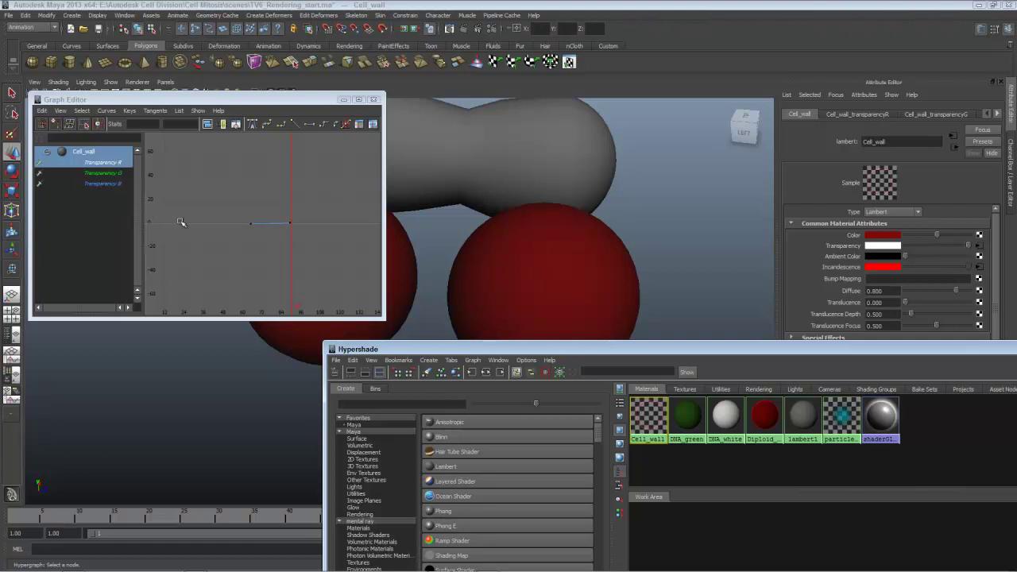
- Enter 5.5 for the frame-65 transparency key, select the frame-89 key, then load Diploid_cell
{"action": "left_click_drag", "start_coordinate": [245, 211], "coordinate": [268, 251]}
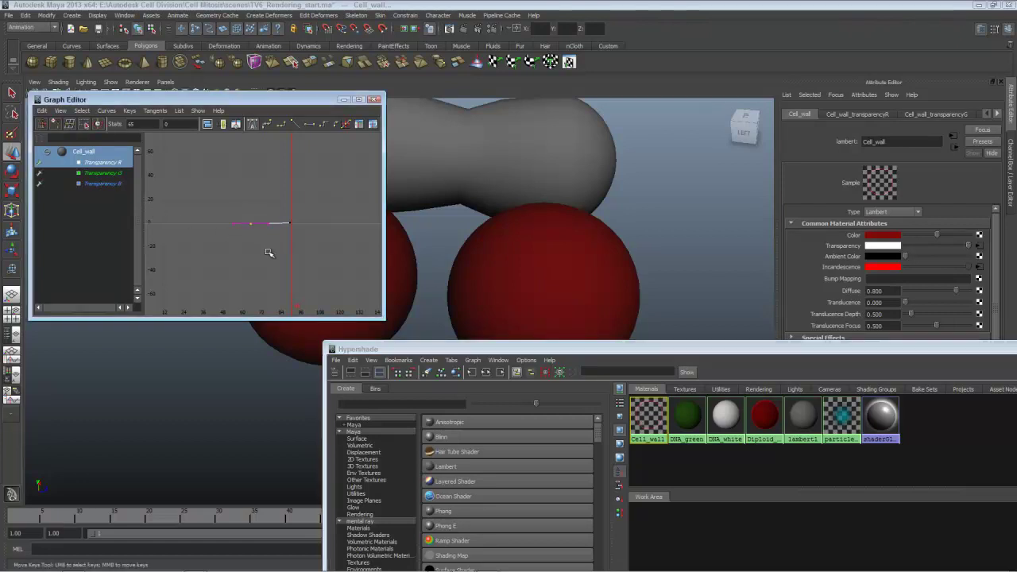
{"action": "double_click", "coordinate": [181, 124]}
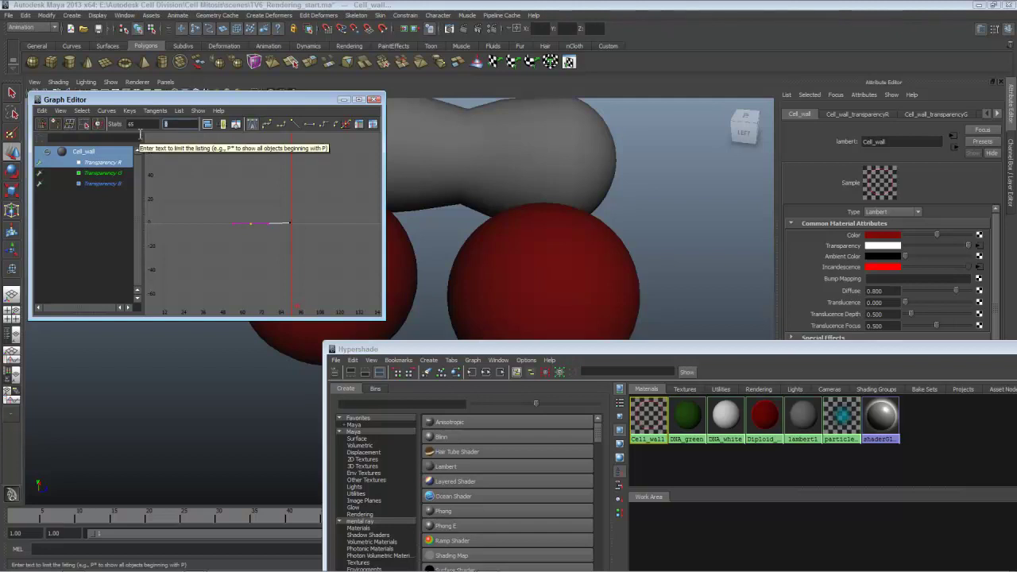
{"action": "type", "text": "5.5"}
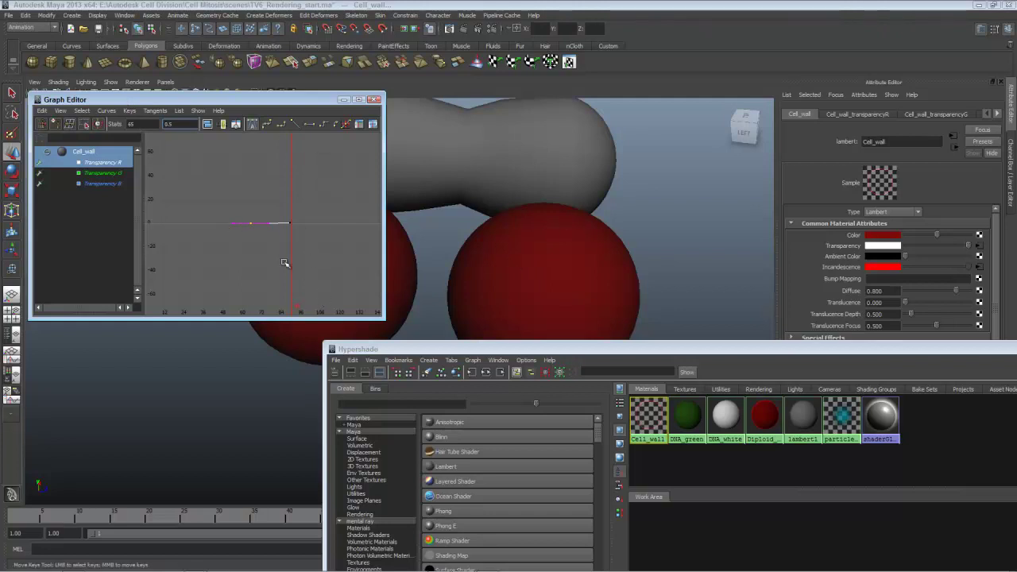
{"action": "left_click_drag", "start_coordinate": [281, 237], "coordinate": [295, 216]}
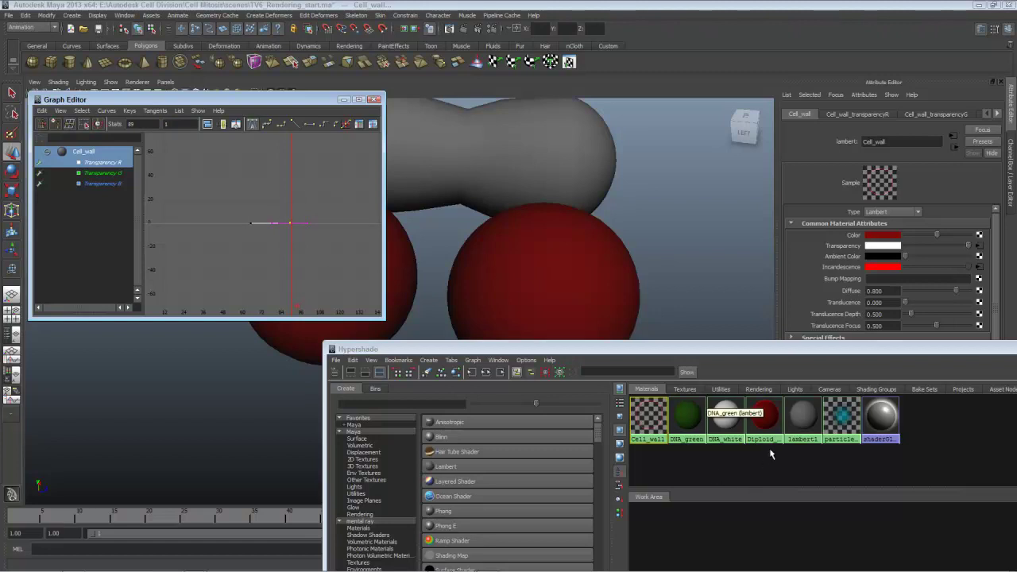
{"action": "left_click", "coordinate": [767, 418]}
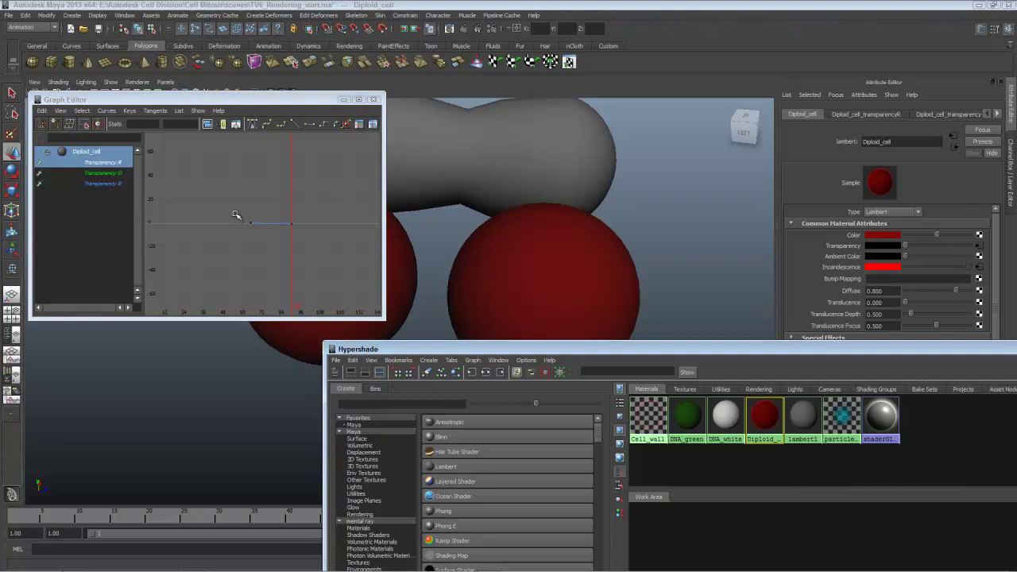
- Move Diploid_cell's first transparency key to frame 90 and set its value to 0.5
{"action": "left_click_drag", "start_coordinate": [236, 214], "coordinate": [268, 249]}
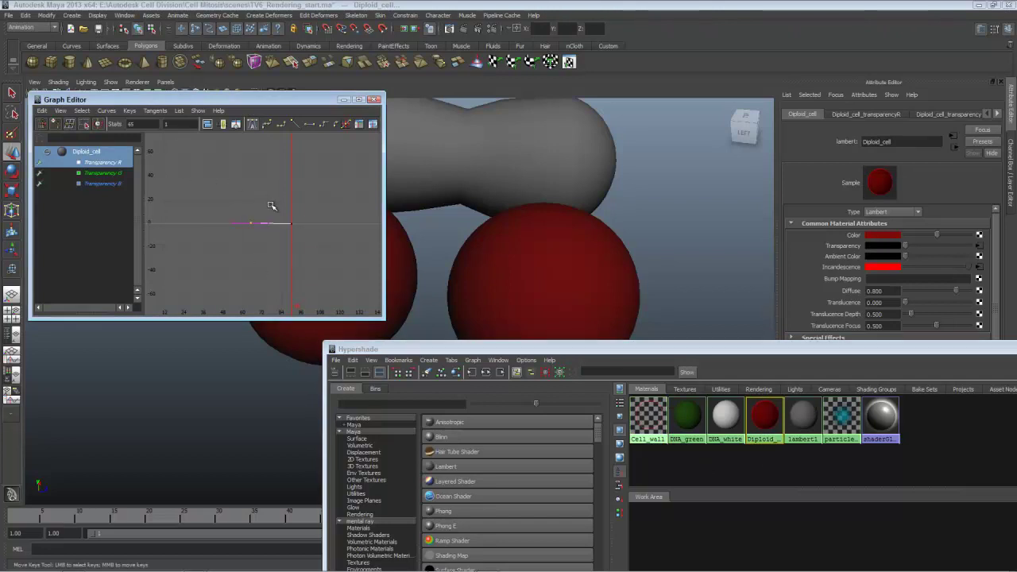
{"action": "middle_click_drag", "start_coordinate": [271, 205], "coordinate": [295, 221]}
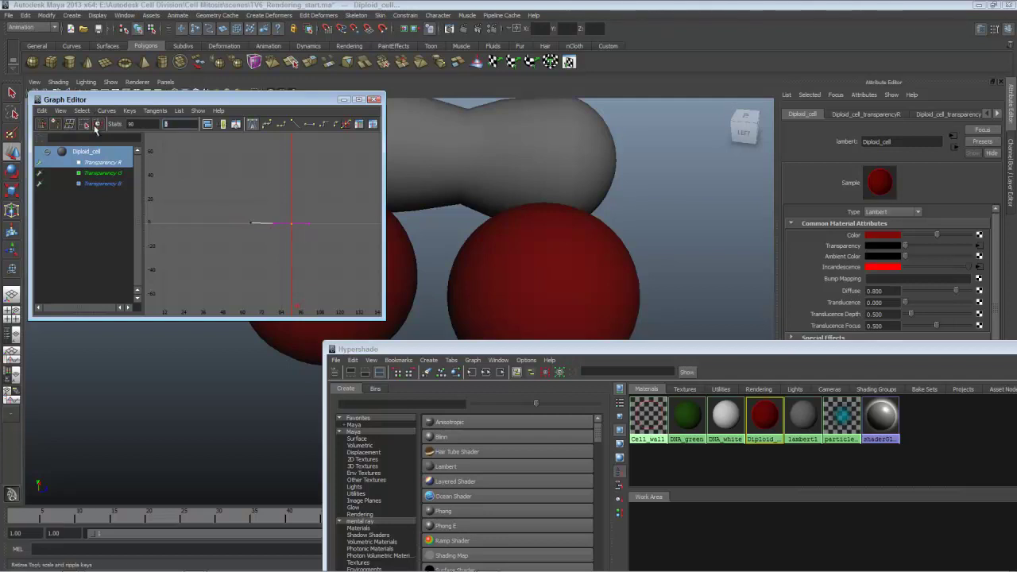
{"action": "type", "text": ".5"}
{"action": "key", "text": "Return"}
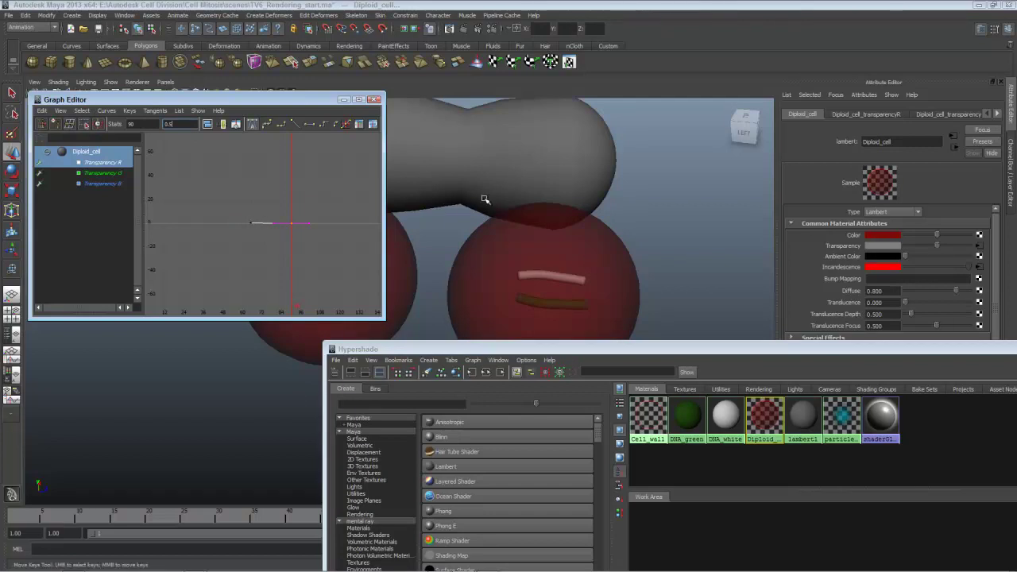
- Close the Graph Editor and the Hypershade windows
{"action": "left_click", "coordinate": [376, 100]}
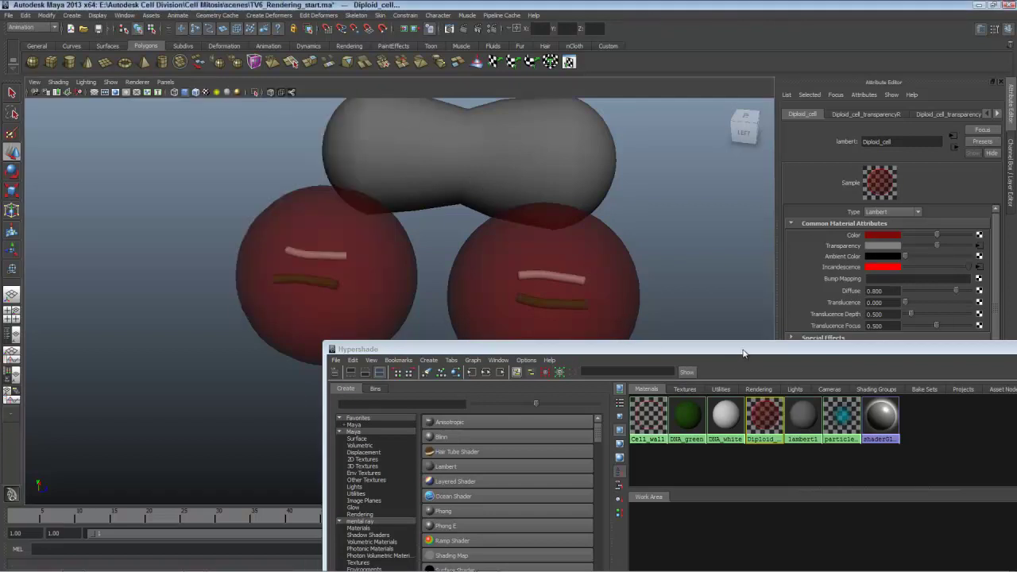
{"action": "left_click_drag", "start_coordinate": [743, 353], "coordinate": [597, 305]}
{"action": "left_click", "coordinate": [923, 292]}
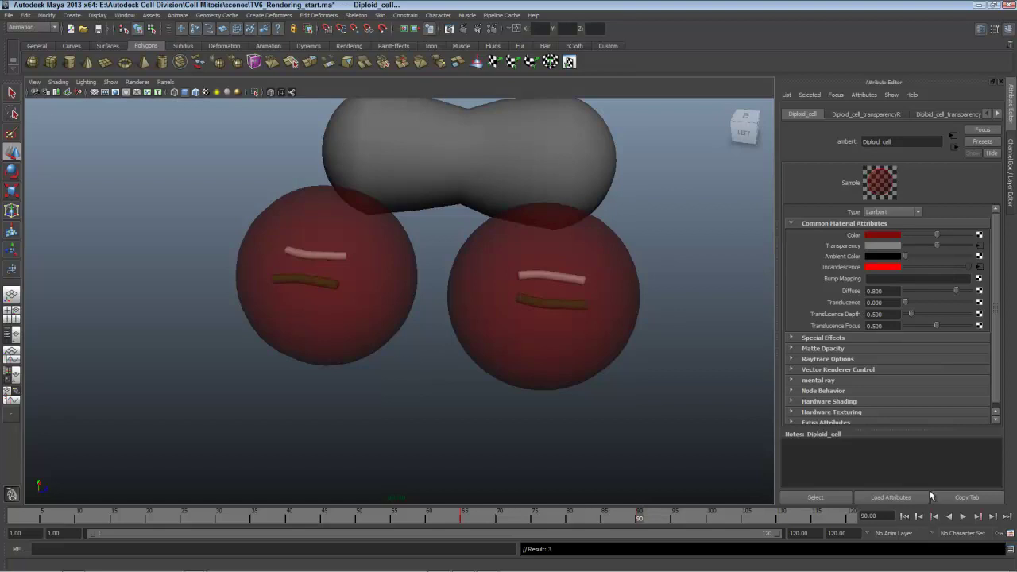
- Play the cell division from the start, stop at frame 63 and render that frame
{"action": "left_click", "coordinate": [963, 517]}
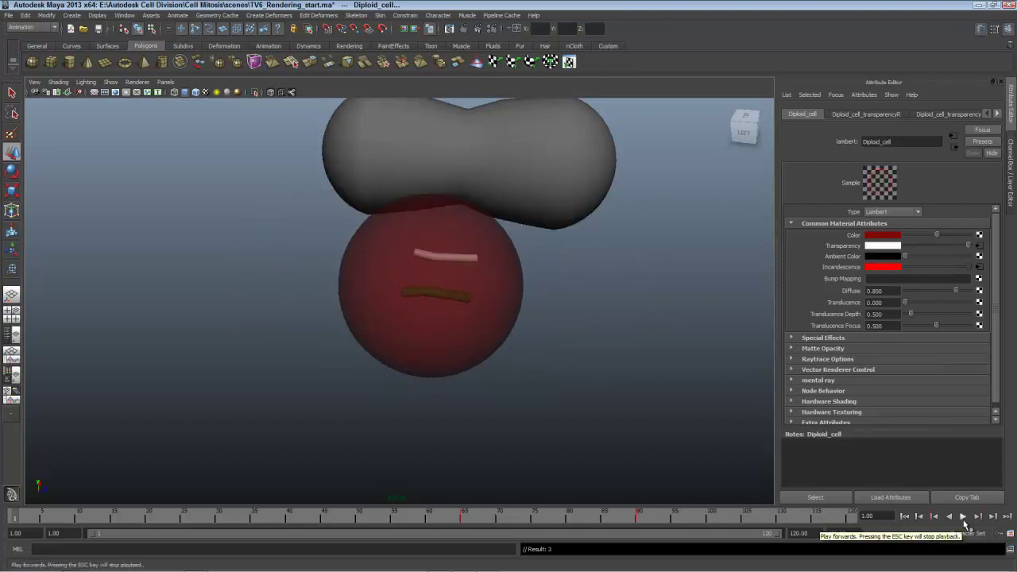
{"action": "left_click", "coordinate": [964, 518]}
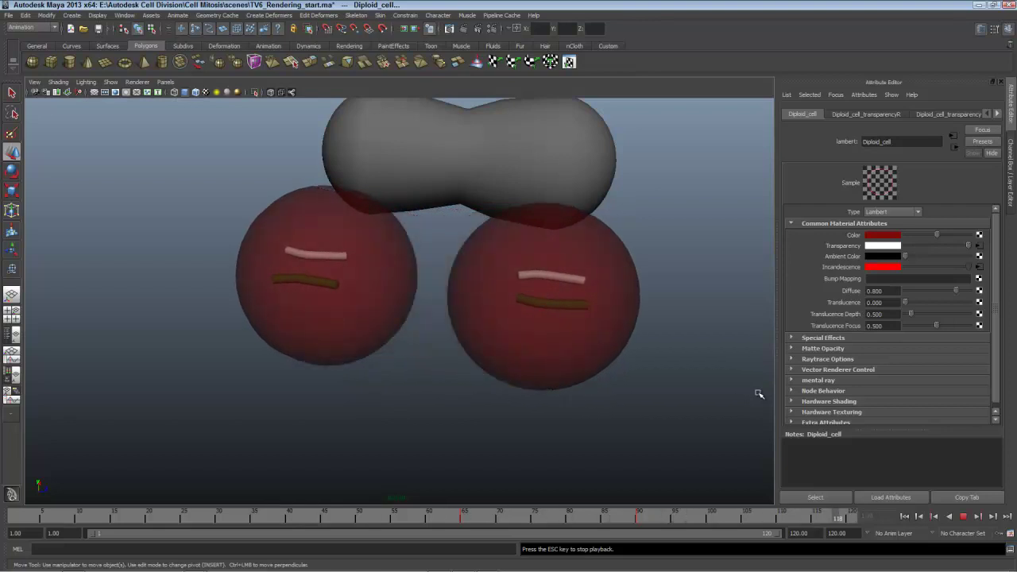
{"action": "left_click", "coordinate": [964, 518]}
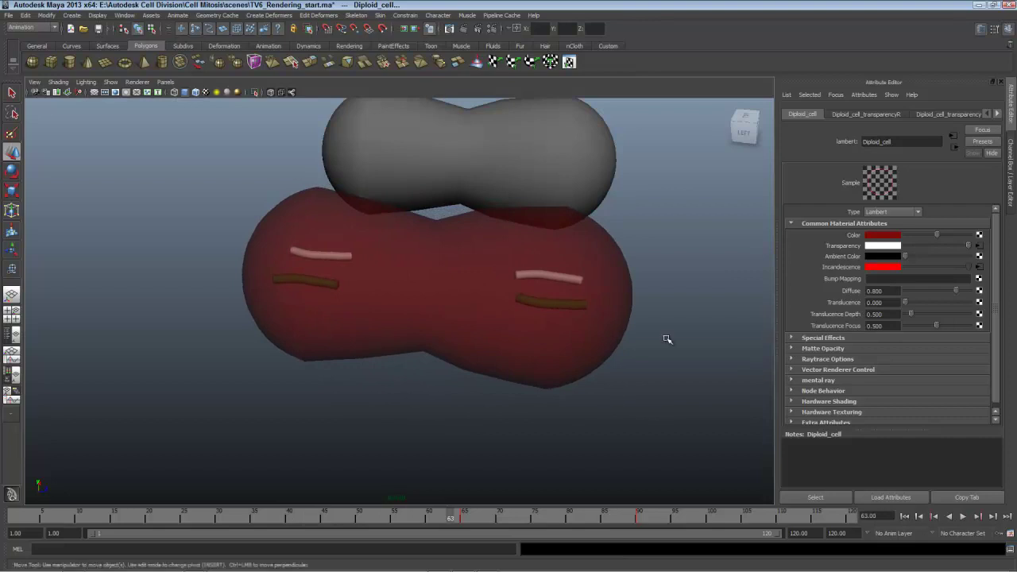
{"action": "left_click", "coordinate": [465, 30]}
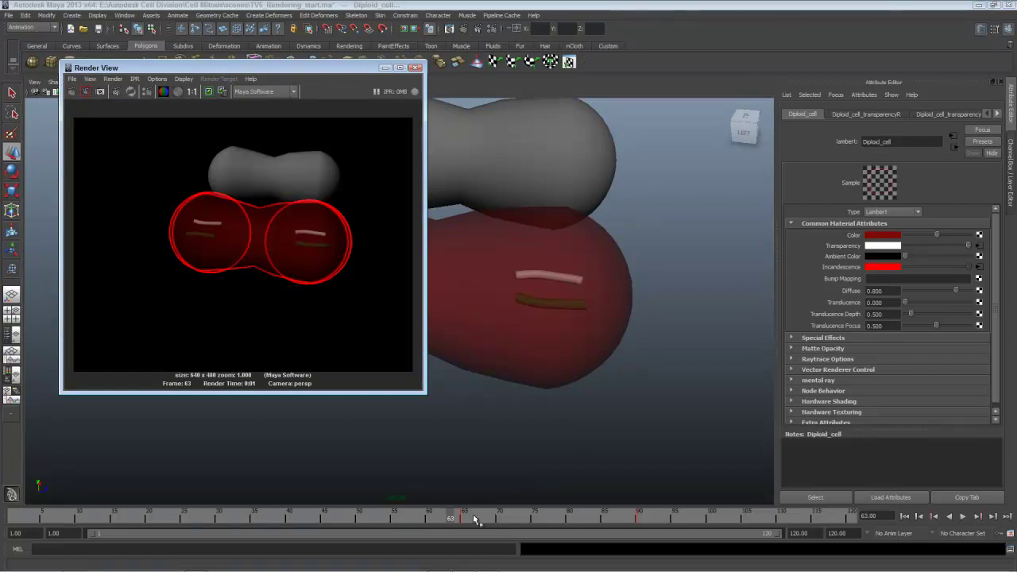
- Play on from frame 70 to frame 86, re-render it, and close the Render View
{"action": "left_click", "coordinate": [499, 518]}
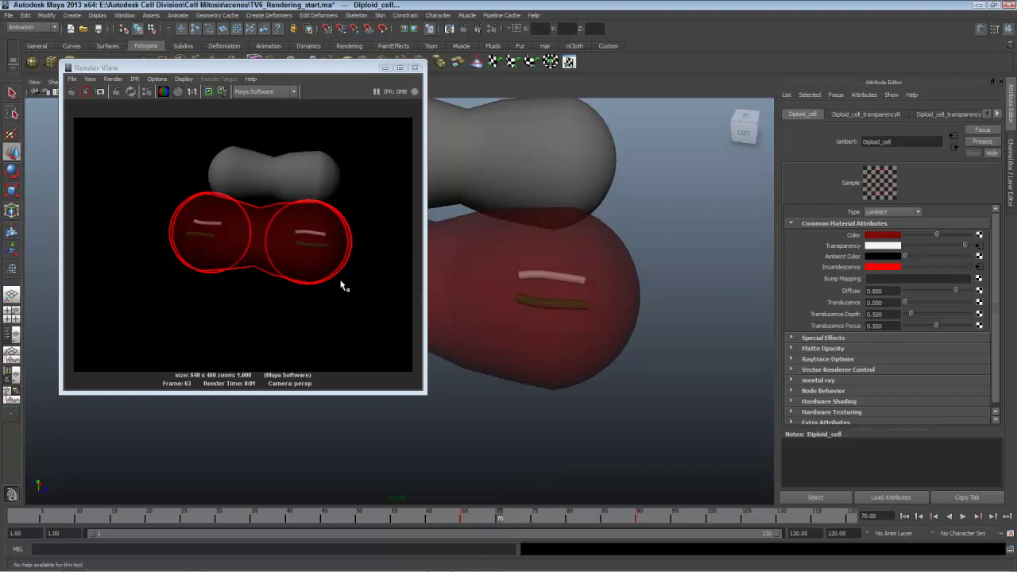
{"action": "key", "text": "alt+v"}
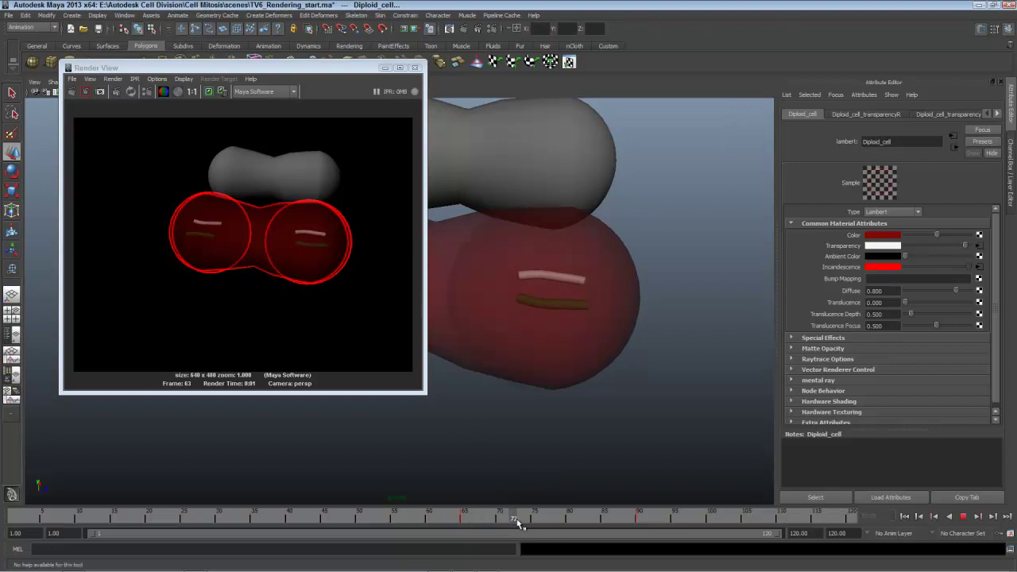
{"action": "key", "text": "alt+v"}
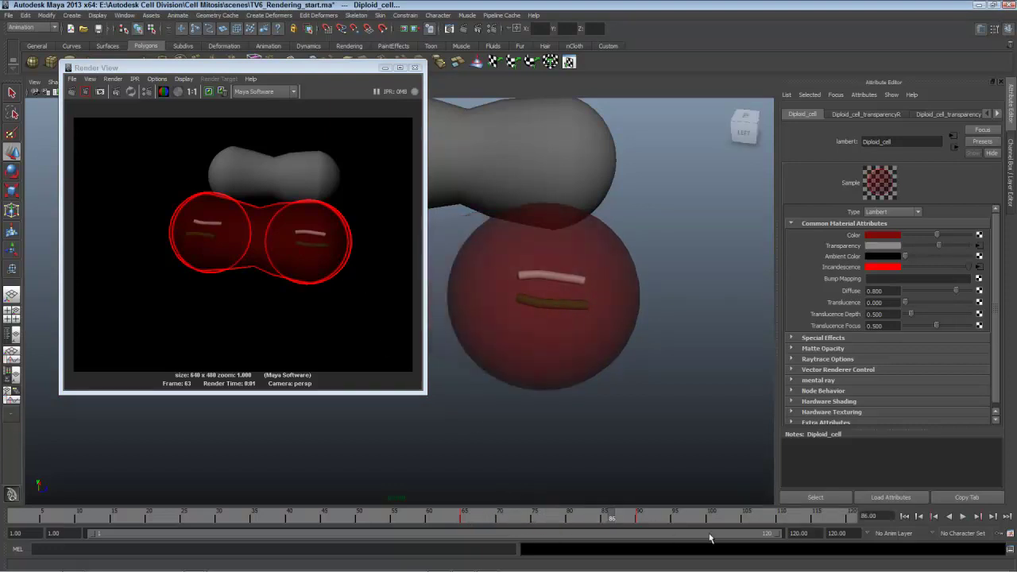
{"action": "left_click", "coordinate": [72, 93]}
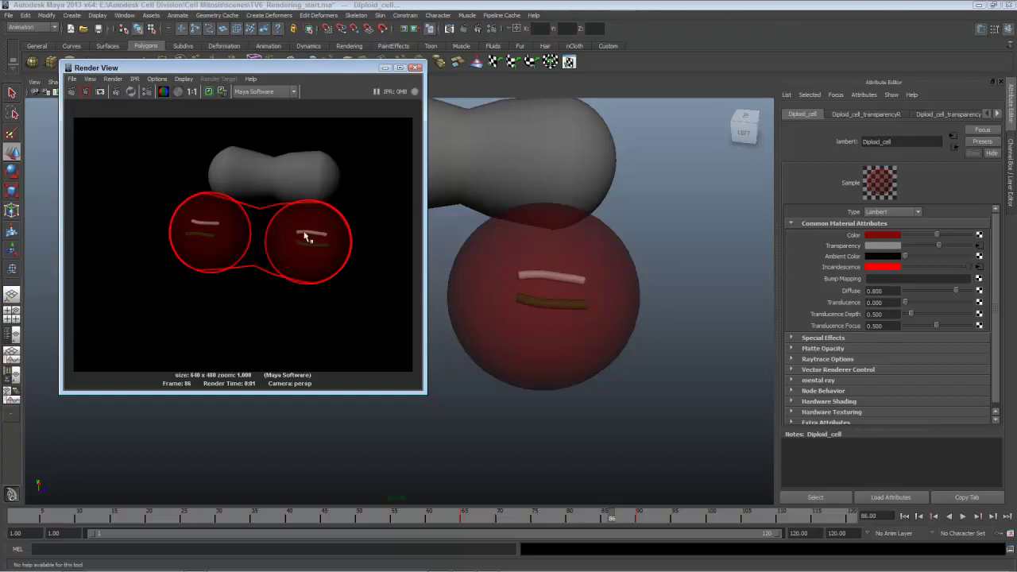
{"action": "left_click", "coordinate": [414, 68]}
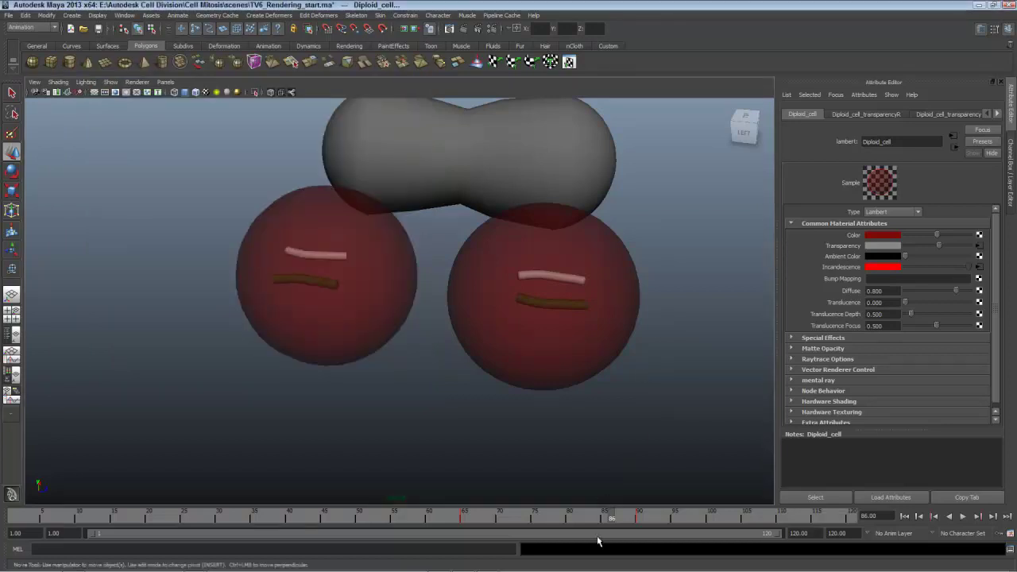
- At frame 65, select Cell_orginal and key Cell_wall's incandescence ramp colour red
{"action": "left_click_drag", "start_coordinate": [612, 521], "coordinate": [467, 515]}
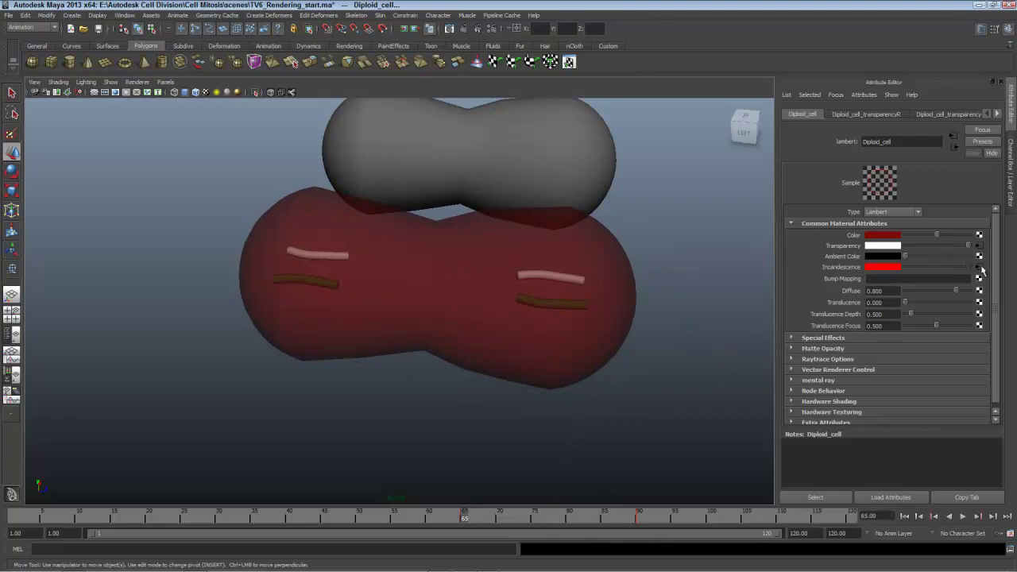
{"action": "left_click", "coordinate": [549, 348]}
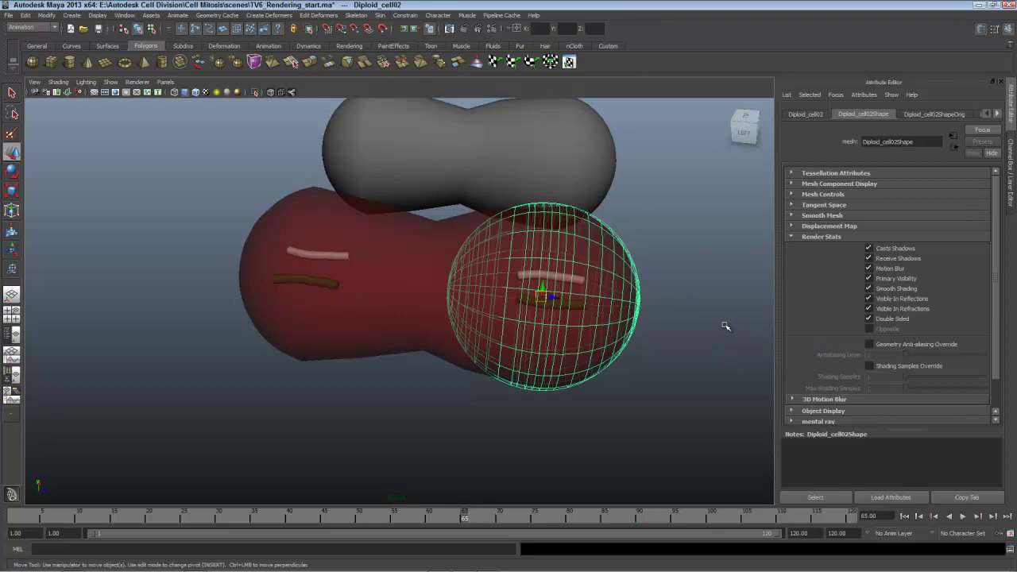
{"action": "left_click", "coordinate": [417, 337]}
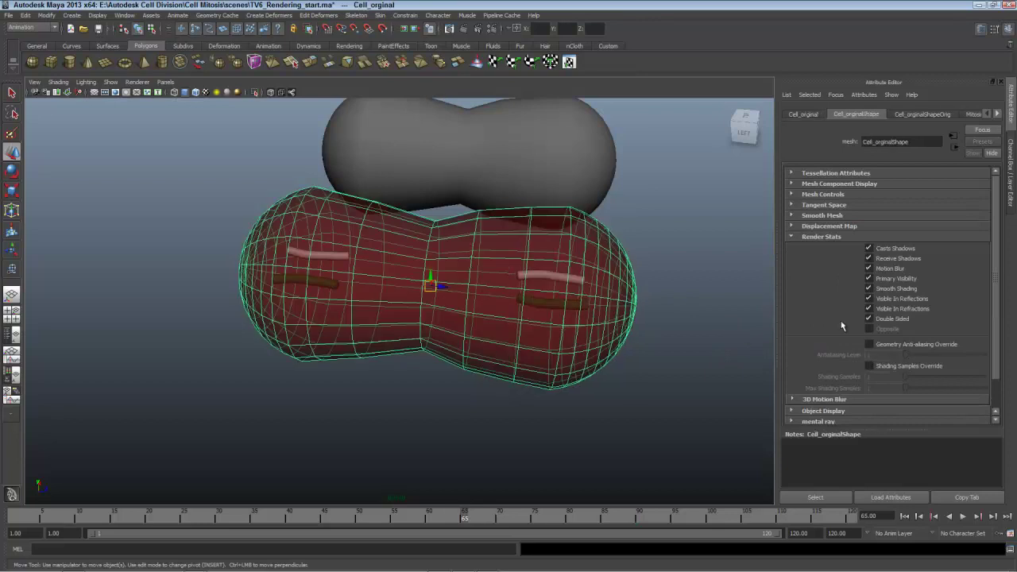
{"action": "left_click", "coordinate": [998, 113]}
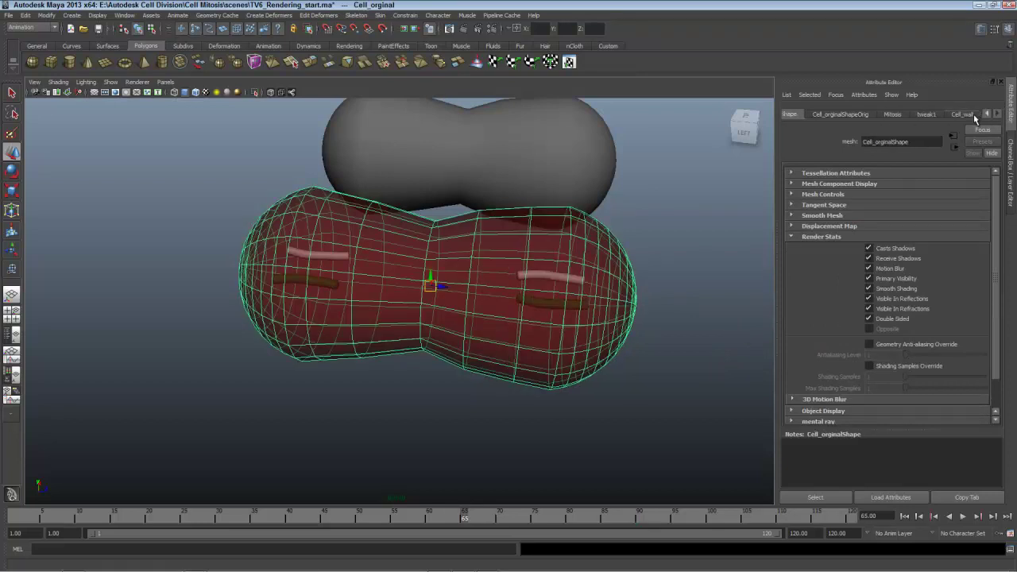
{"action": "left_click", "coordinate": [965, 113]}
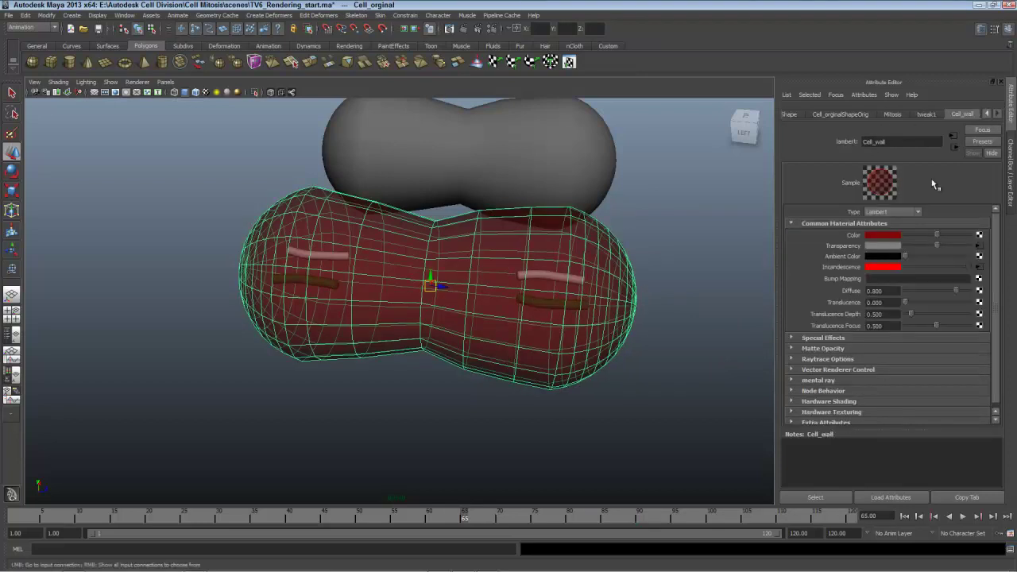
{"action": "left_click", "coordinate": [980, 268]}
{"action": "scroll", "coordinate": [826, 349], "scroll_direction": "down", "scroll_amount": 1}
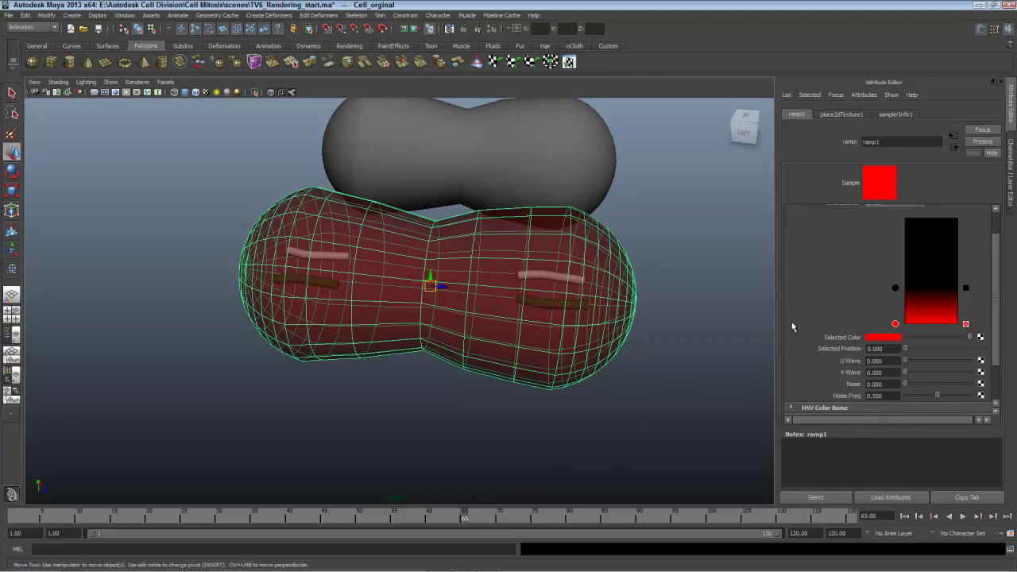
{"action": "right_click", "coordinate": [849, 340]}
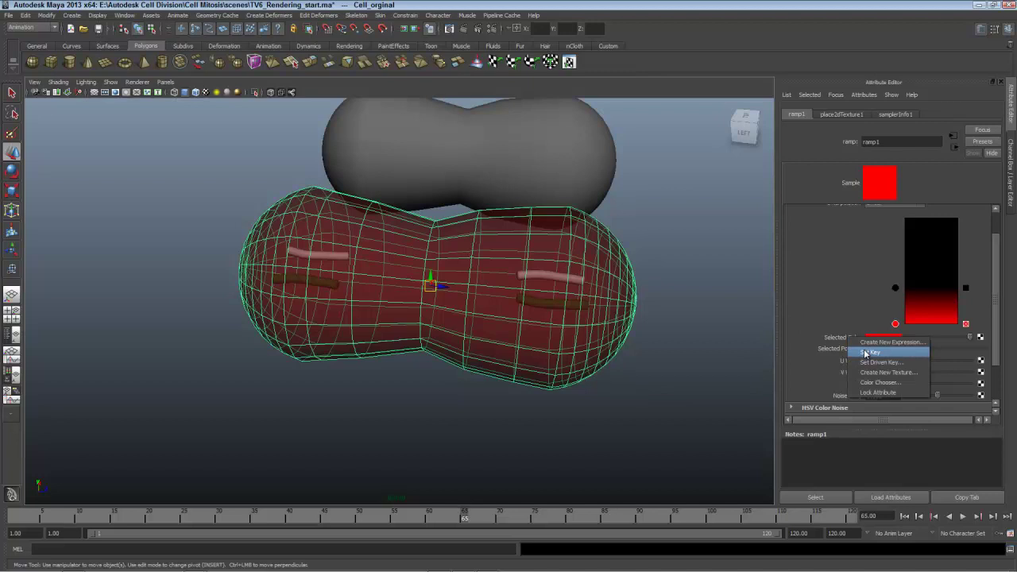
{"action": "left_click", "coordinate": [867, 352]}
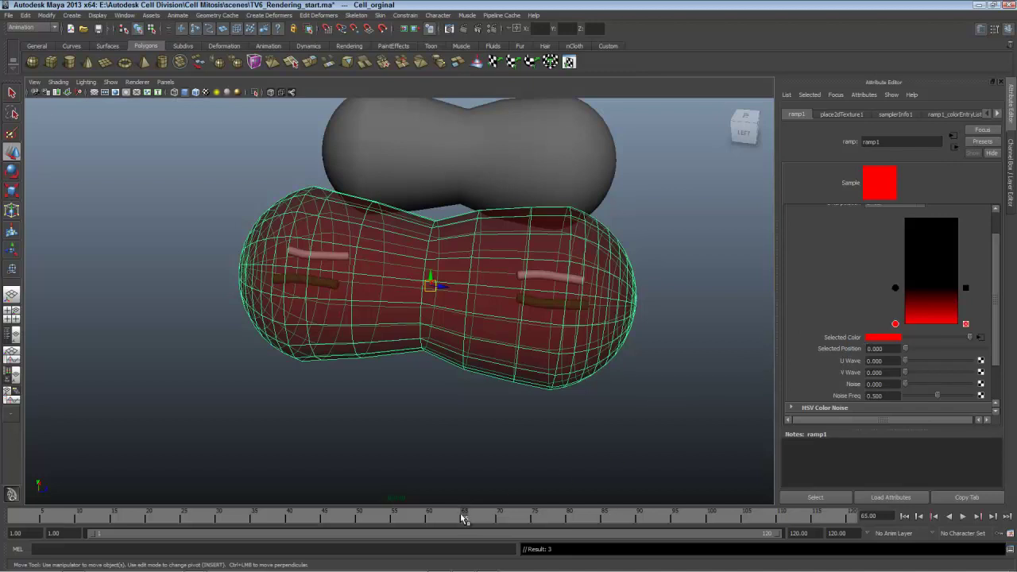
- At frame 90, key the ramp colour black and test-render the glow
{"action": "left_click_drag", "start_coordinate": [469, 522], "coordinate": [640, 528]}
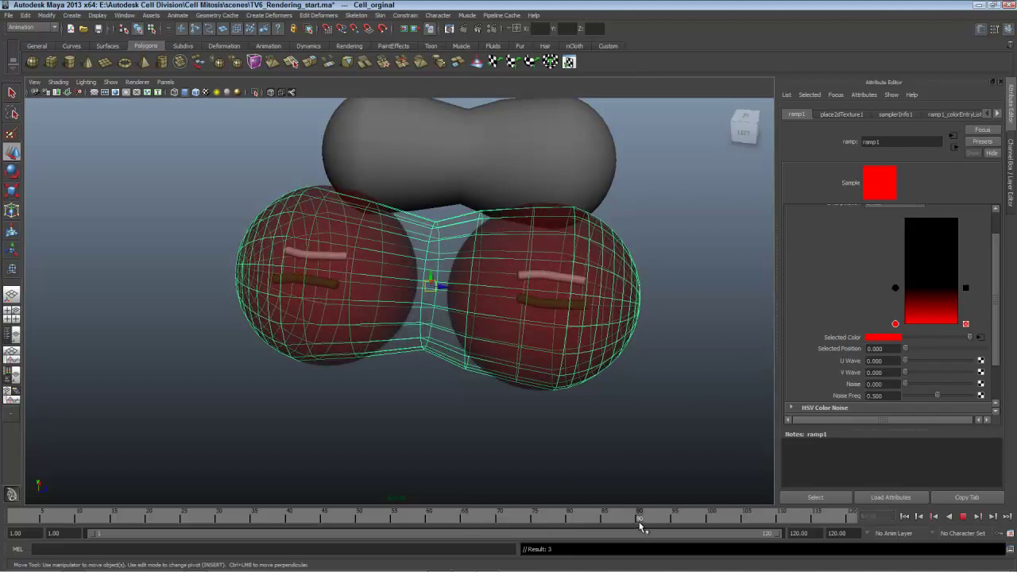
{"action": "left_click_drag", "start_coordinate": [970, 342], "coordinate": [851, 320]}
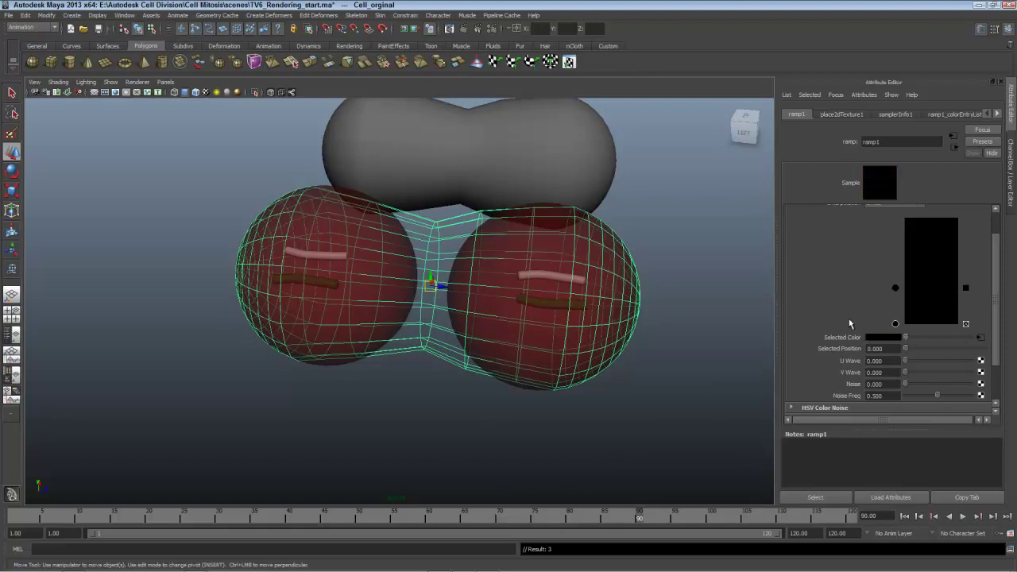
{"action": "right_click", "coordinate": [846, 339]}
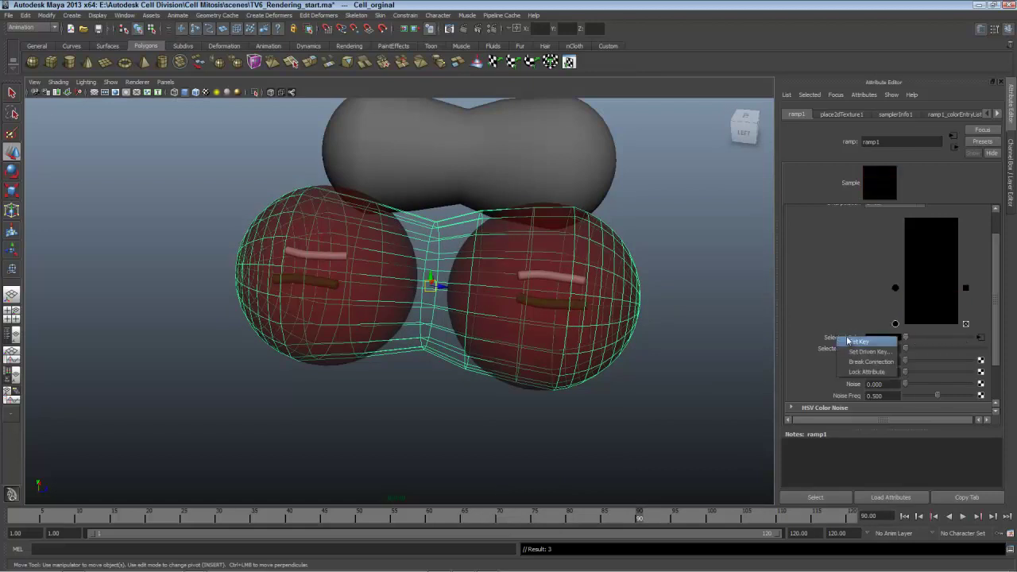
{"action": "left_click", "coordinate": [851, 342]}
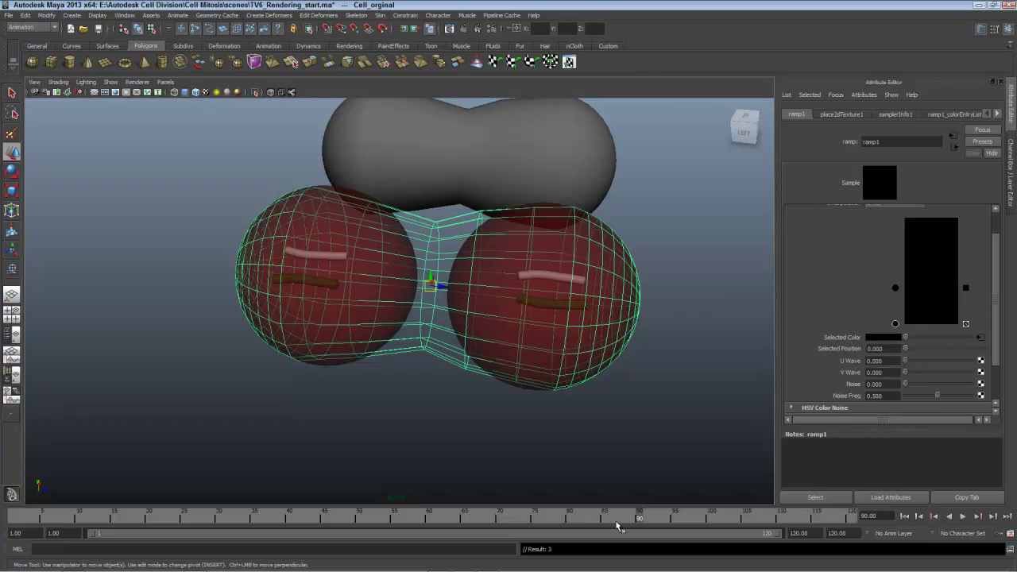
{"action": "left_click", "coordinate": [465, 30]}
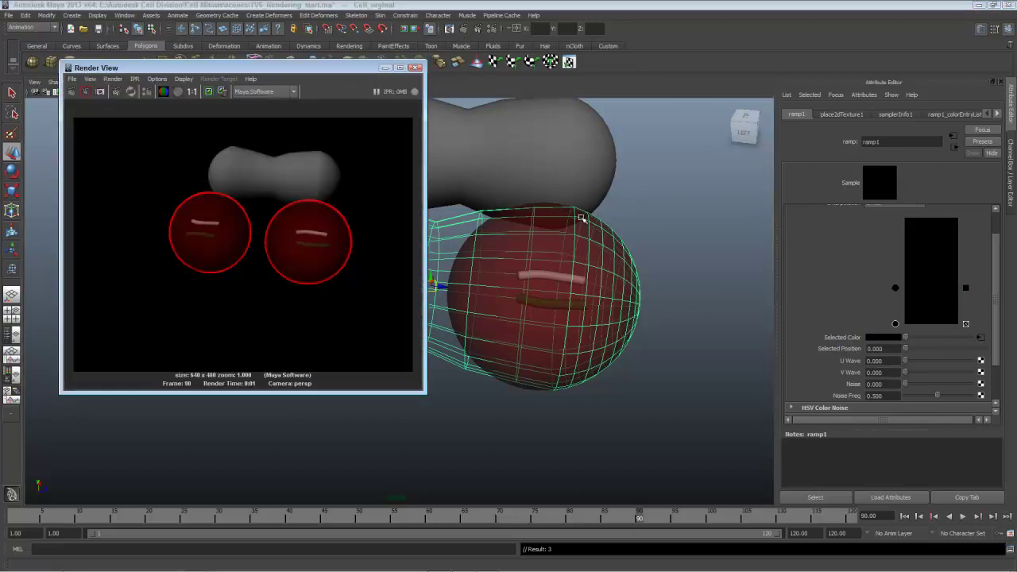
{"action": "left_click", "coordinate": [415, 67]}
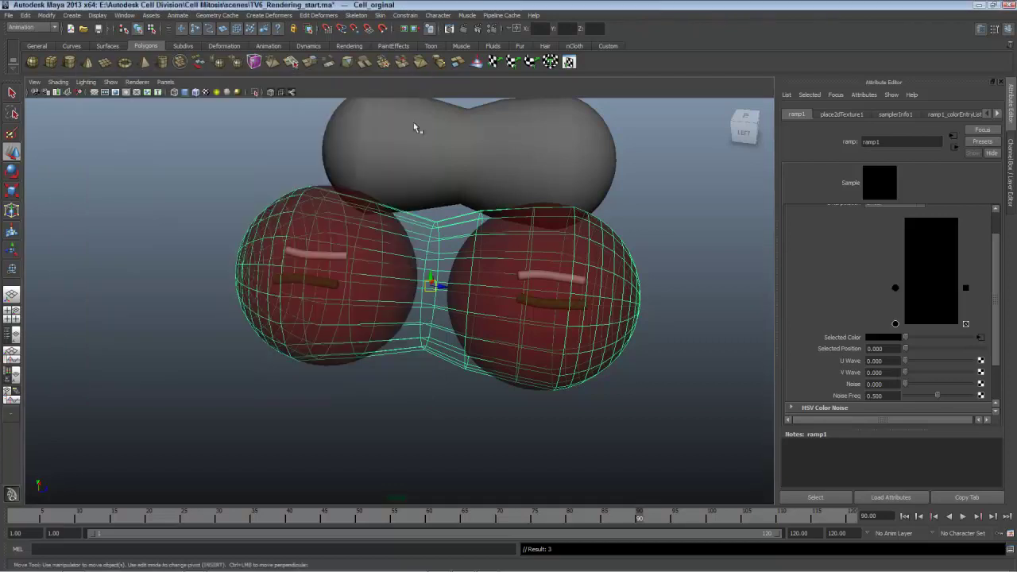
- Select the right-hand cell and key its incandescence ramp colour black at frame 65
{"action": "left_click", "coordinate": [572, 413]}
{"action": "left_click", "coordinate": [510, 382]}
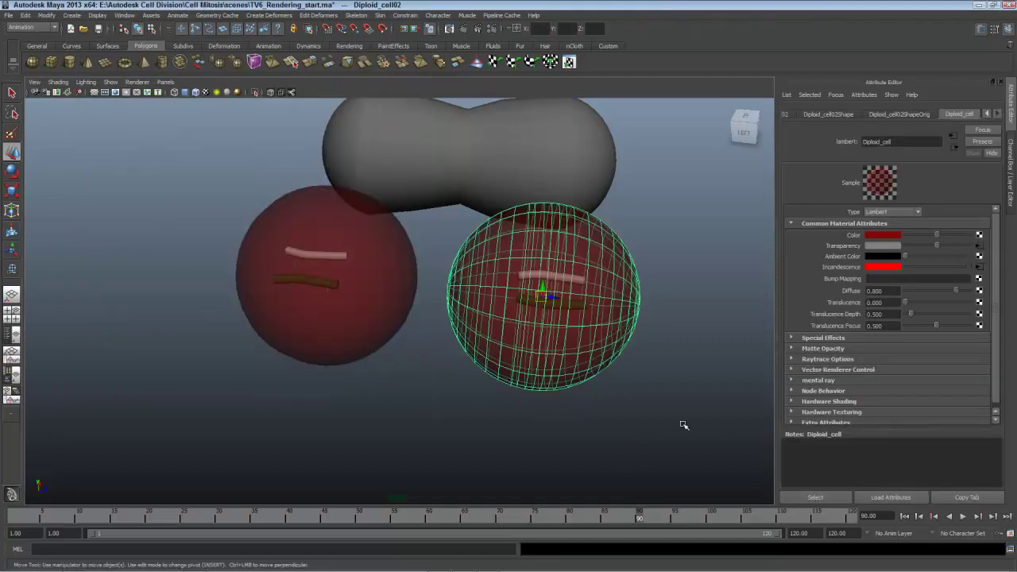
{"action": "left_click", "coordinate": [466, 519]}
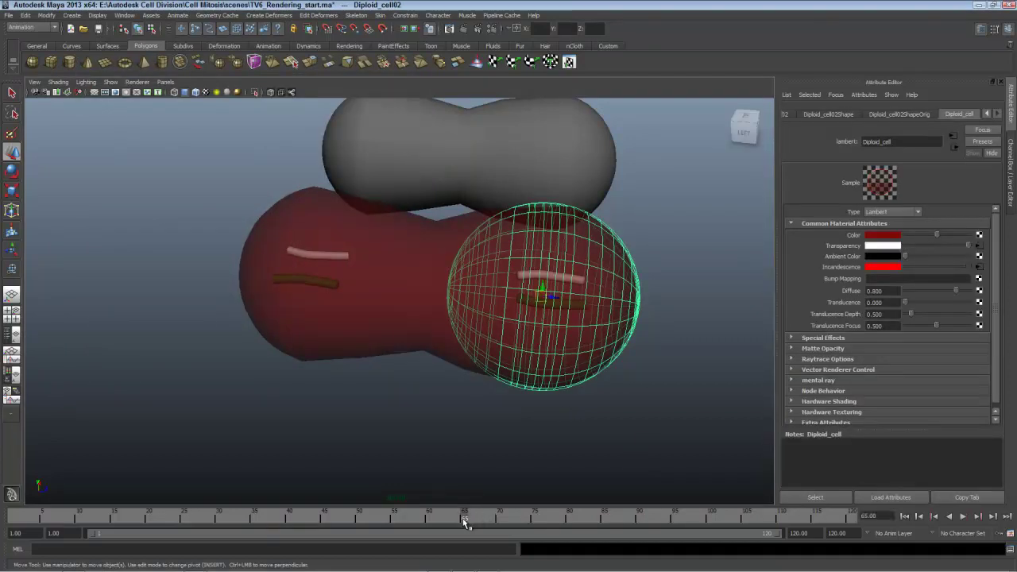
{"action": "left_click", "coordinate": [978, 267]}
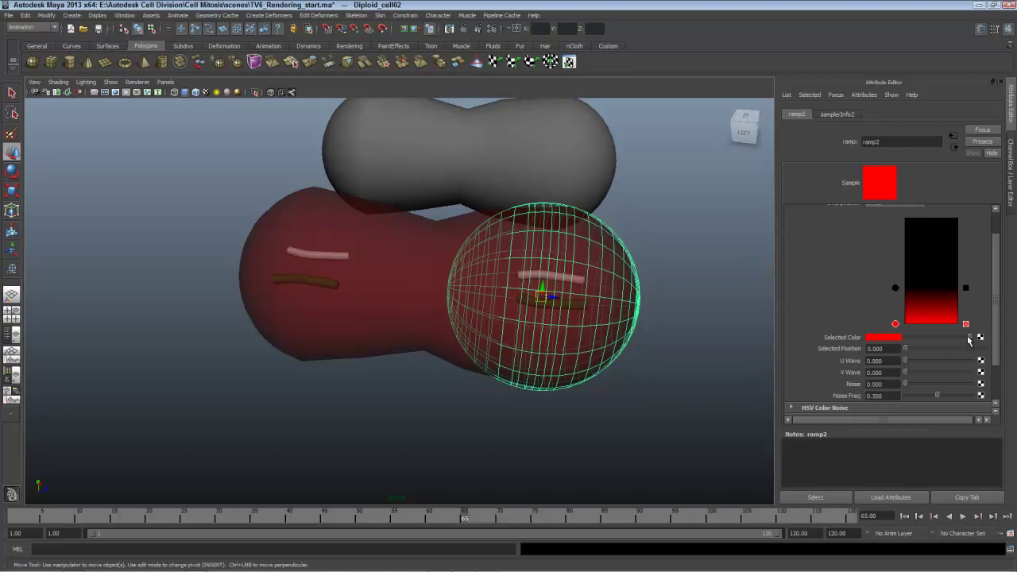
{"action": "left_click_drag", "start_coordinate": [973, 340], "coordinate": [869, 340]}
{"action": "right_click", "coordinate": [845, 340]}
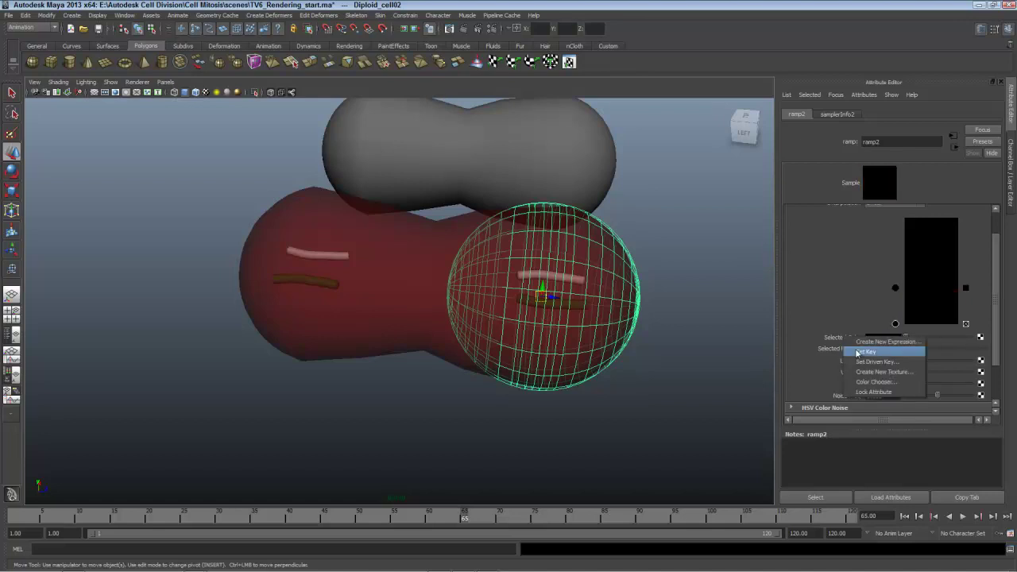
{"action": "left_click", "coordinate": [857, 353]}
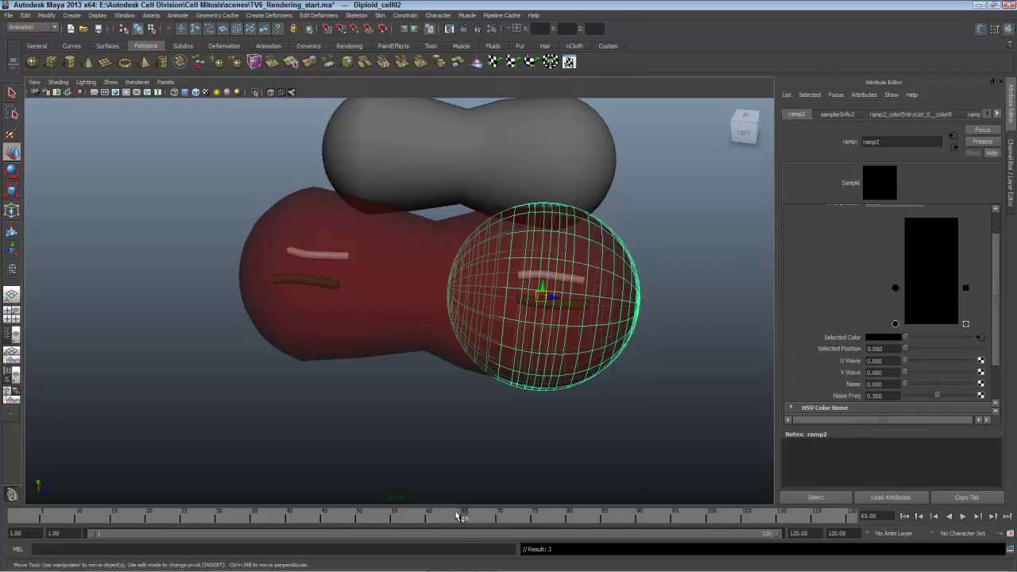
- At frame 90, set the ramp colour to red, then check the blend at frame 78
{"action": "left_click_drag", "start_coordinate": [459, 516], "coordinate": [640, 520]}
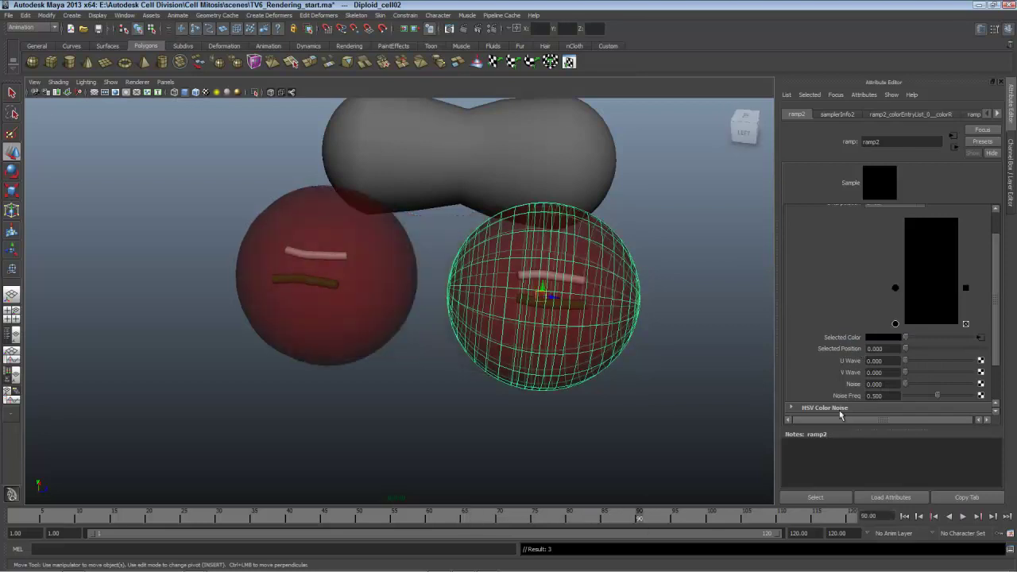
{"action": "left_click_drag", "start_coordinate": [909, 338], "coordinate": [985, 338]}
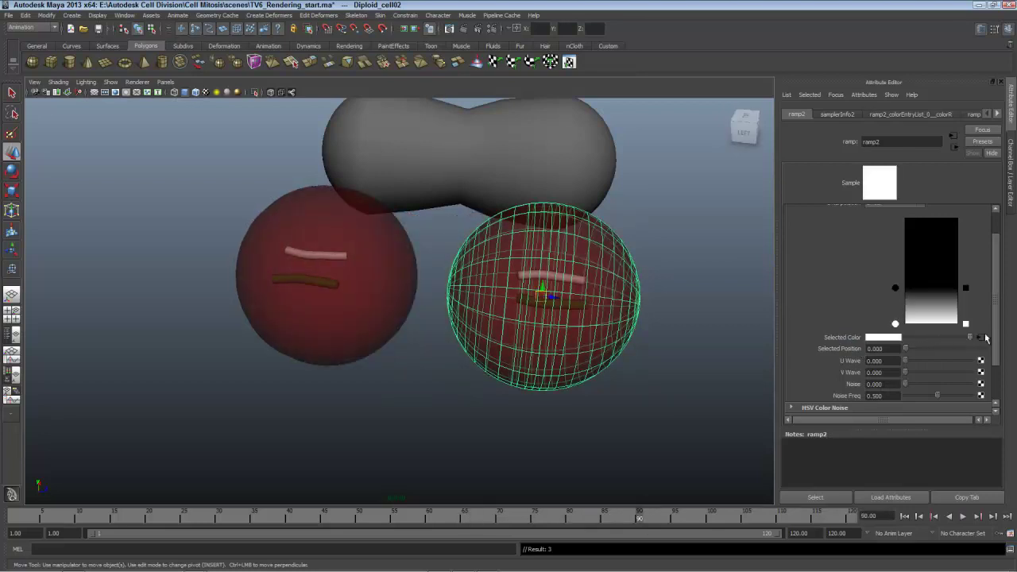
{"action": "left_click", "coordinate": [888, 338]}
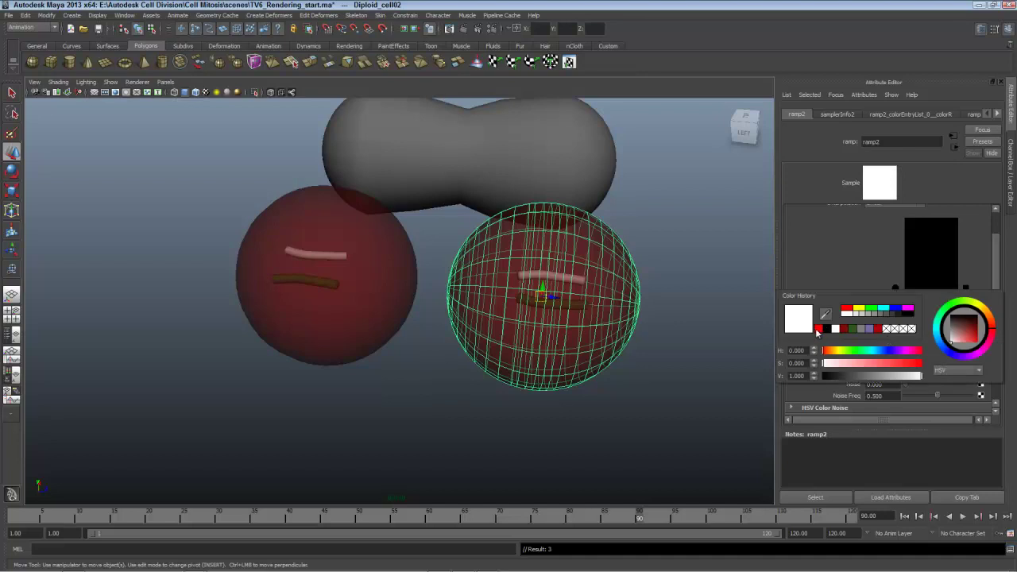
{"action": "left_click", "coordinate": [818, 329]}
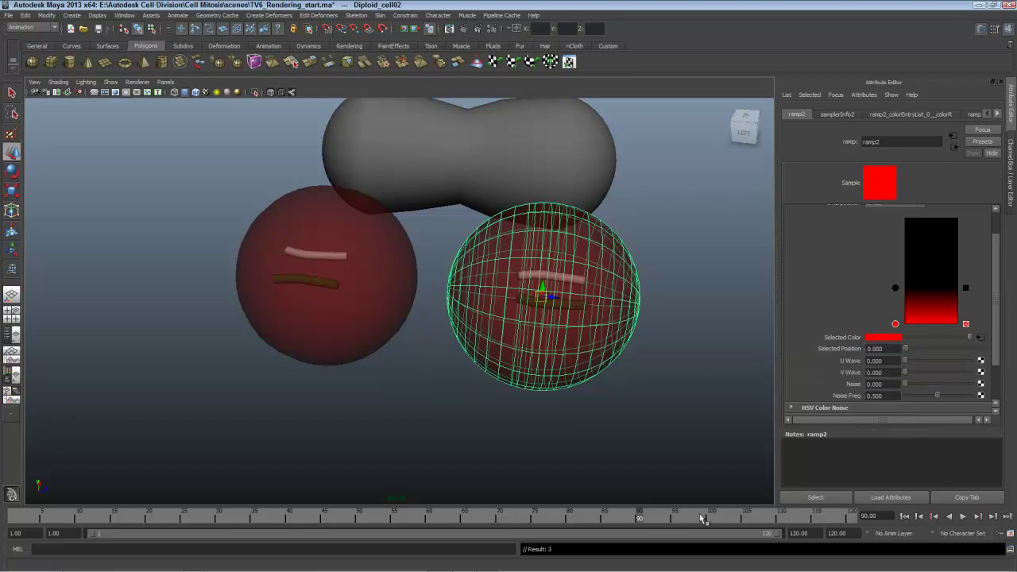
{"action": "left_click_drag", "start_coordinate": [612, 518], "coordinate": [556, 520]}
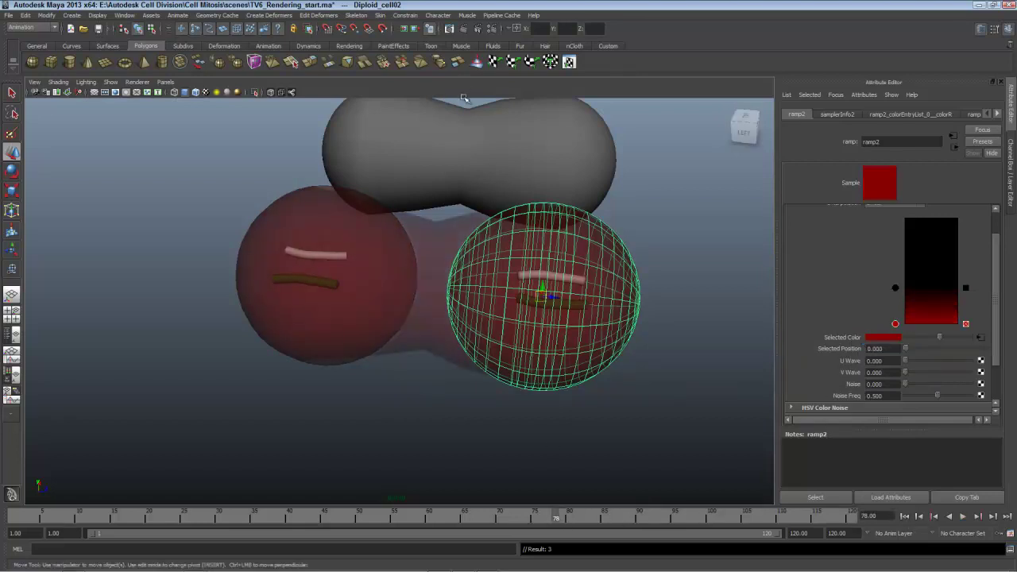
- Render test frames at 78, 90 and 58 to compare the cell glow
{"action": "left_click", "coordinate": [464, 30]}
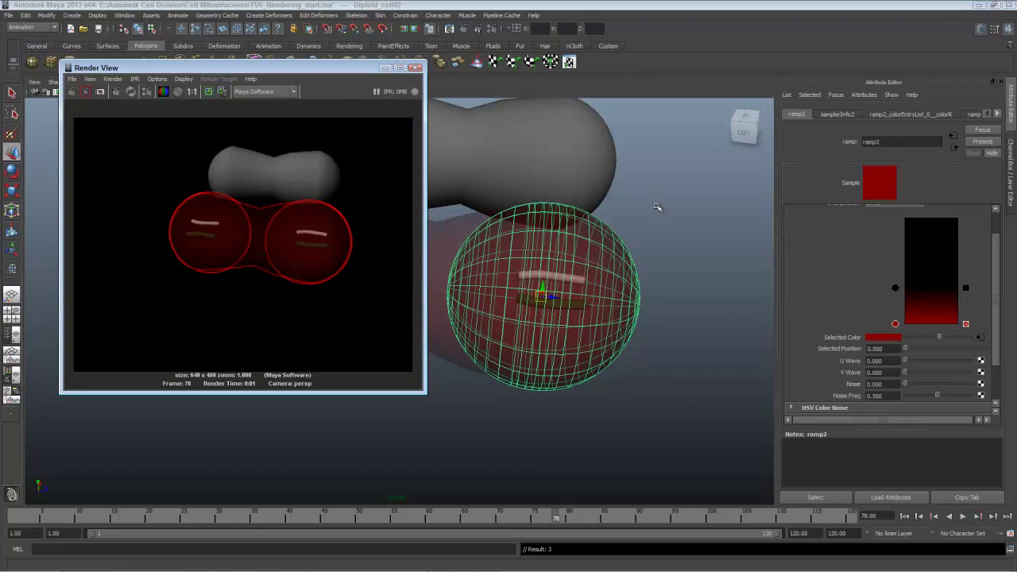
{"action": "left_click", "coordinate": [639, 525]}
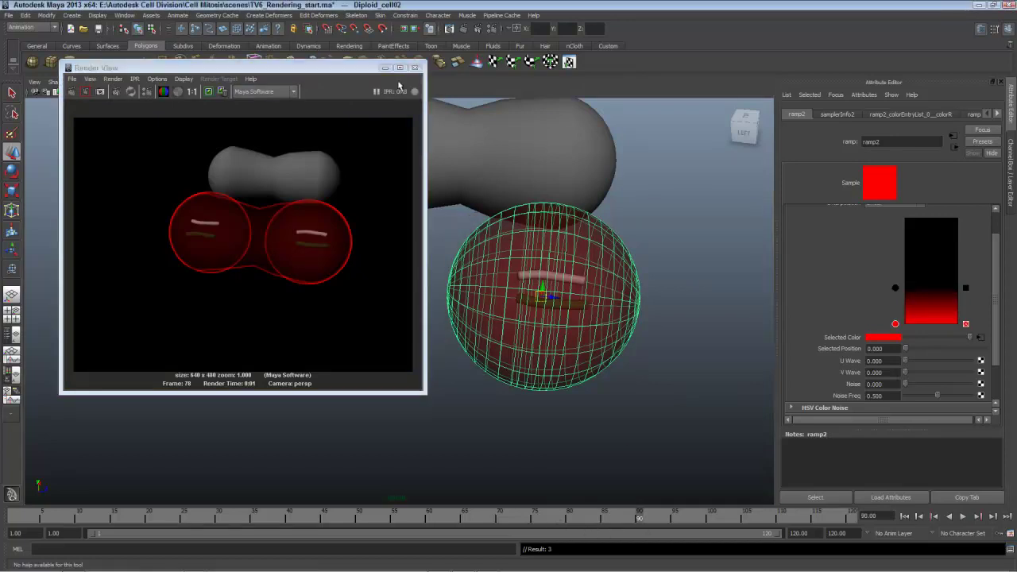
{"action": "left_click", "coordinate": [86, 91]}
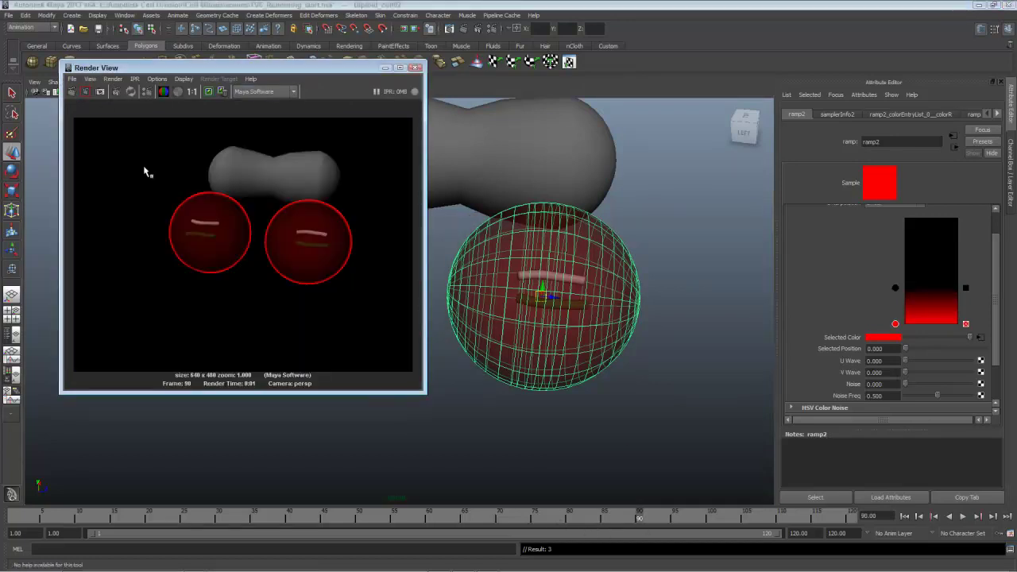
{"action": "left_click", "coordinate": [415, 524]}
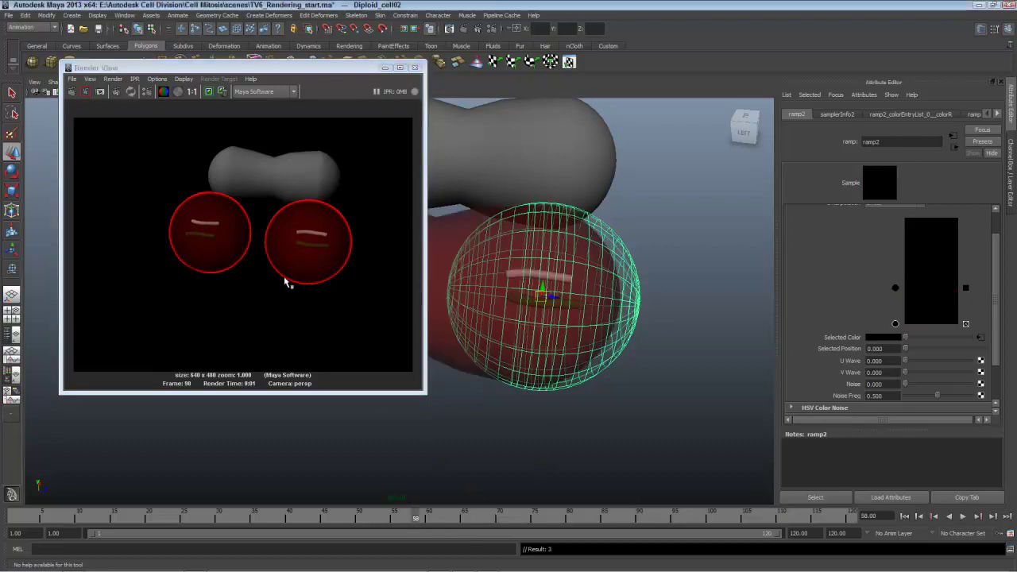
{"action": "left_click", "coordinate": [72, 92]}
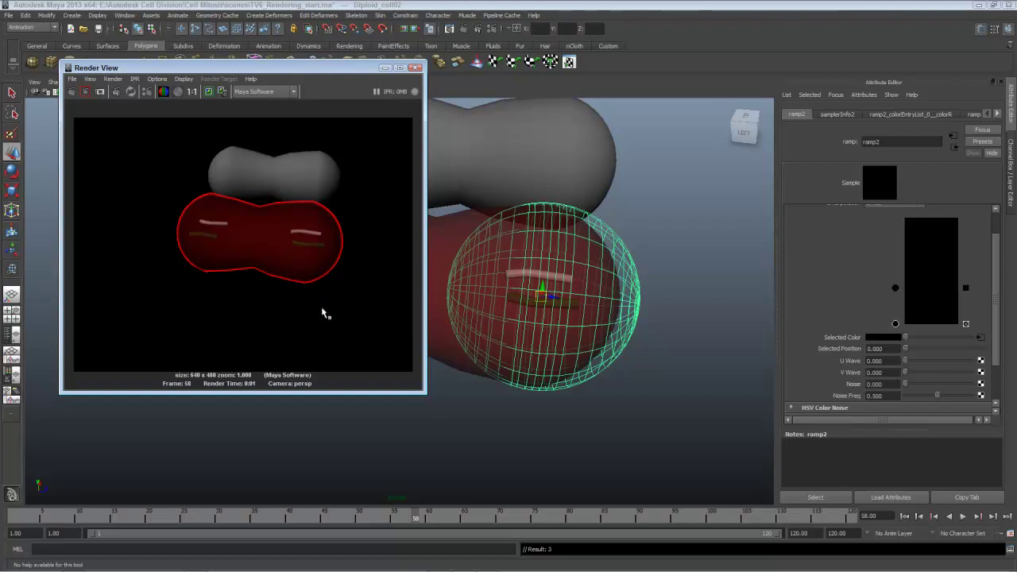
- Select the green DNA strand and set DNA_green's incandescence hue to green (about 109)
{"action": "left_click", "coordinate": [415, 67]}
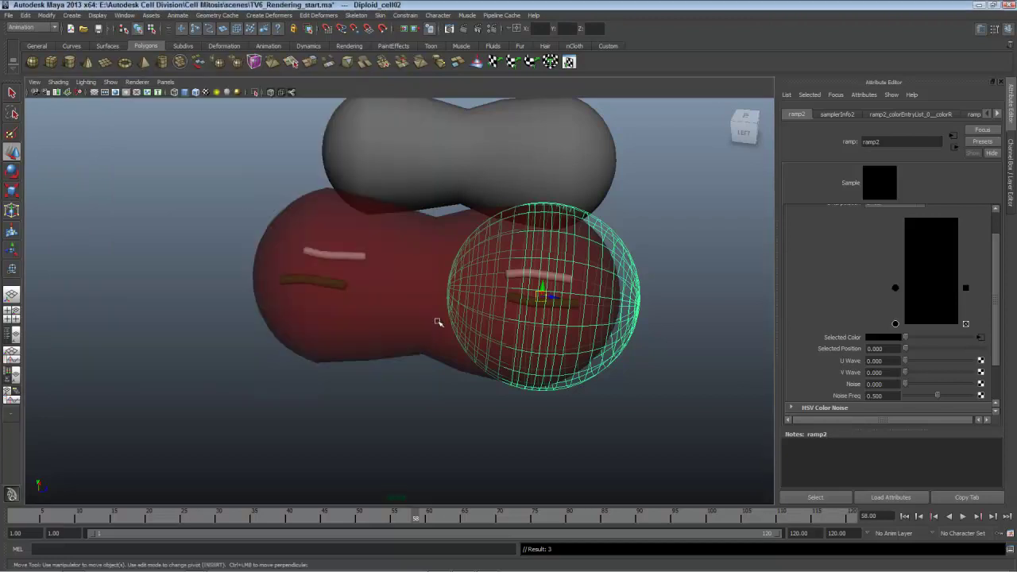
{"action": "left_click", "coordinate": [409, 423]}
{"action": "left_click", "coordinate": [335, 280]}
{"action": "left_click_drag", "start_coordinate": [335, 278], "coordinate": [340, 285]}
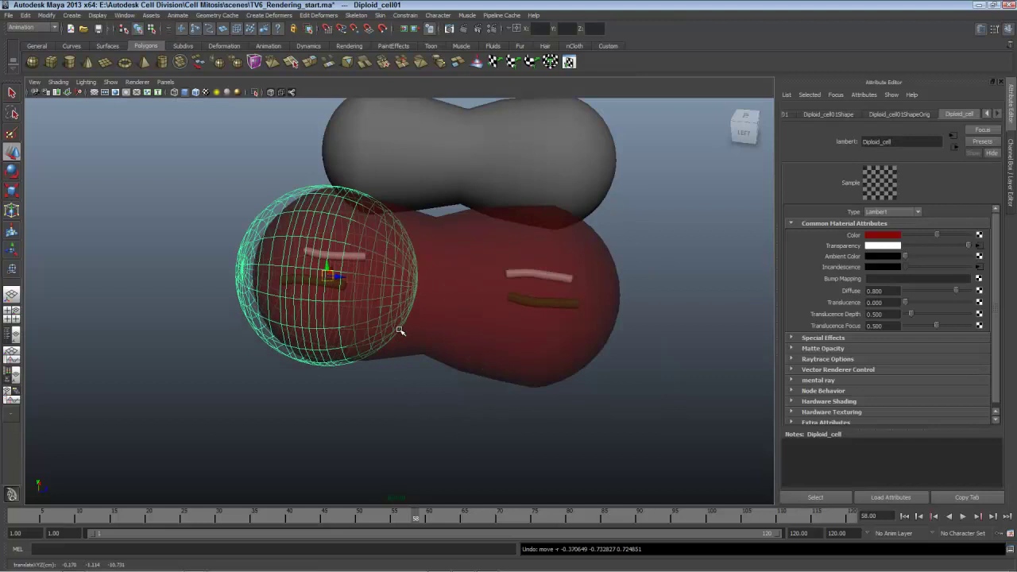
{"action": "left_click", "coordinate": [365, 393]}
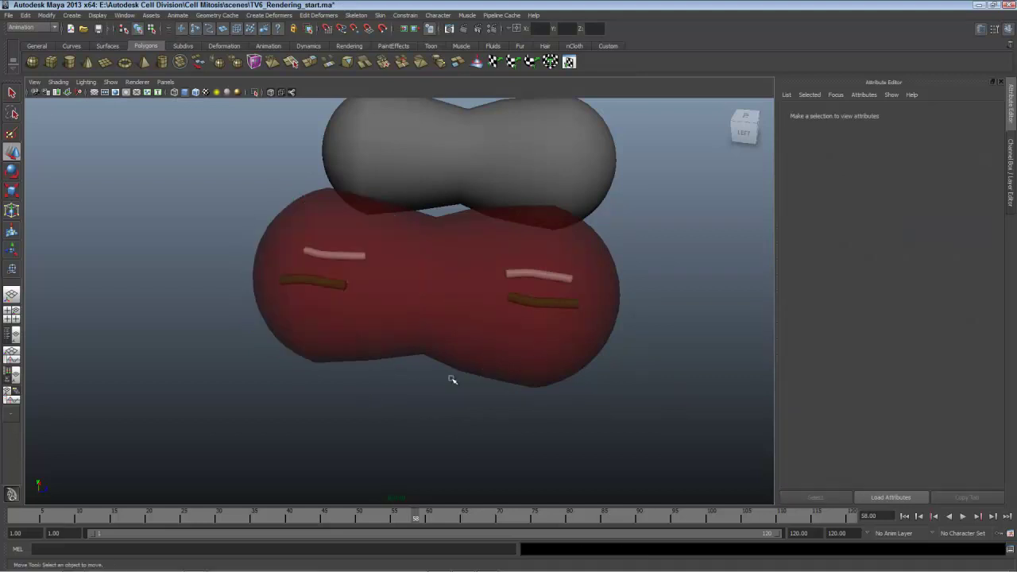
{"action": "left_click", "coordinate": [333, 288]}
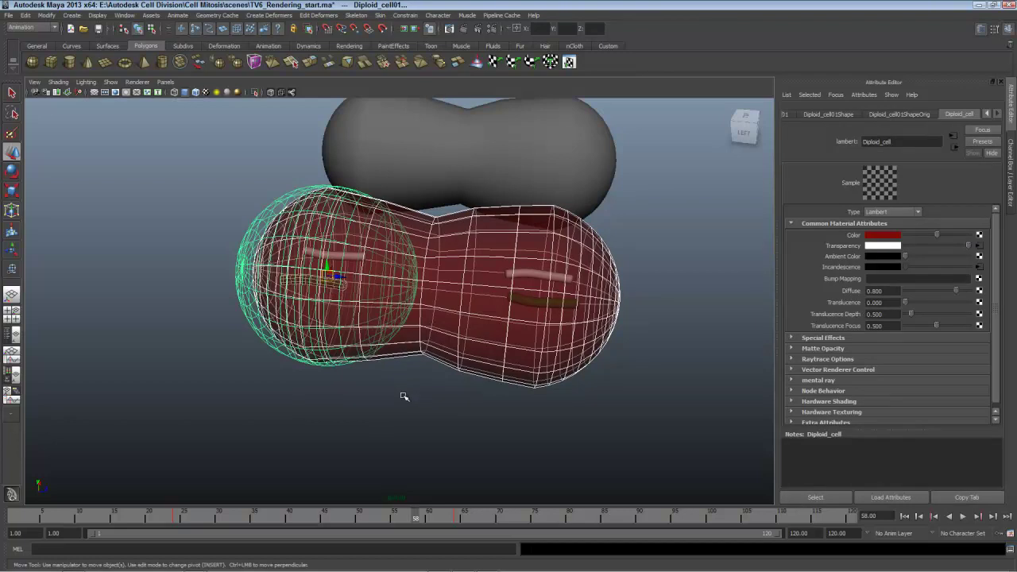
{"action": "left_click_drag", "start_coordinate": [404, 396], "coordinate": [295, 377]}
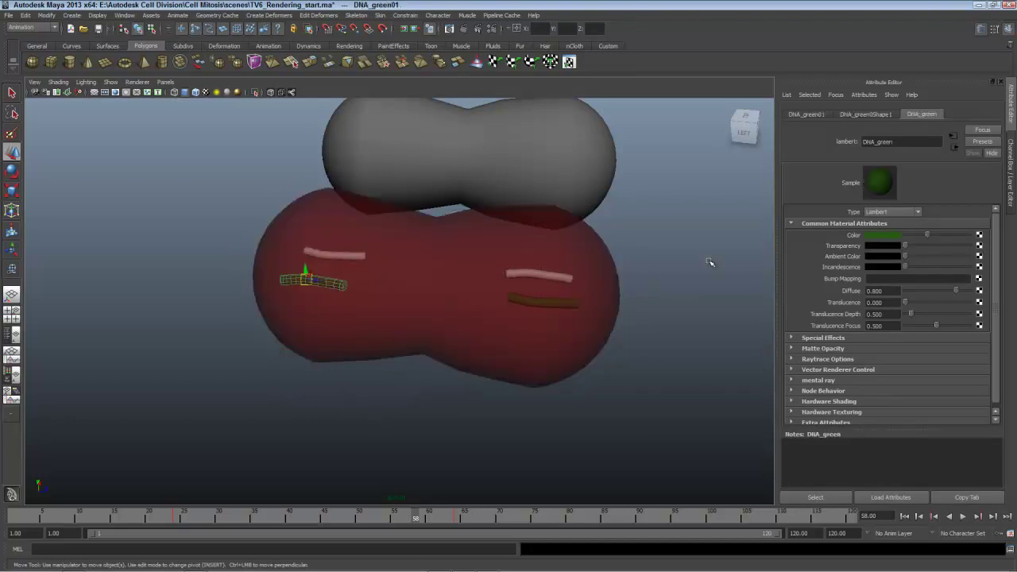
{"action": "left_click", "coordinate": [890, 268]}
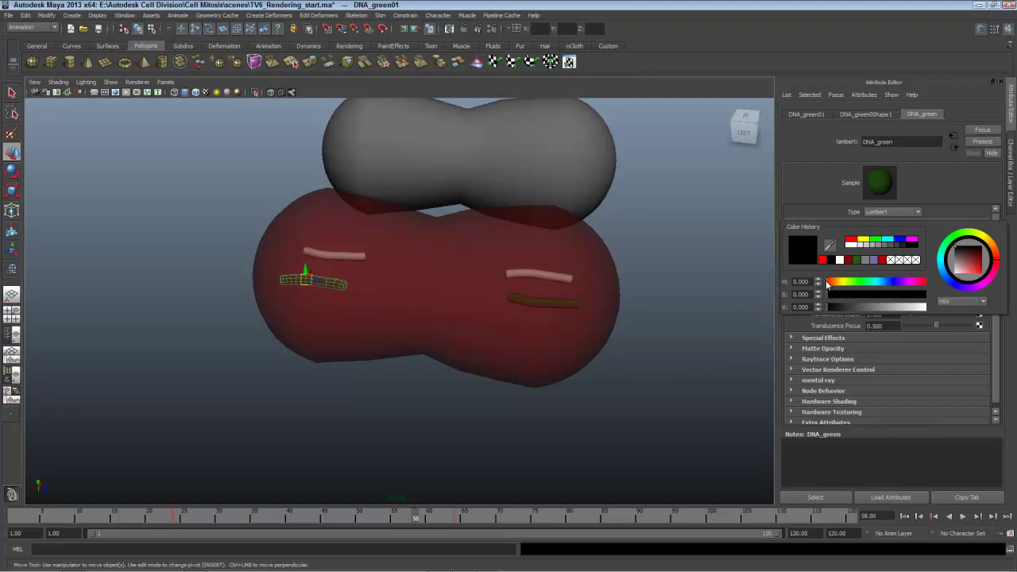
{"action": "mouse_move", "coordinate": [827, 283]}
{"action": "left_mouse_down"}
{"action": "mouse_move", "coordinate": [856, 283]}
{"action": "mouse_move", "coordinate": [844, 304]}
{"action": "mouse_move", "coordinate": [854, 305]}
{"action": "mouse_move", "coordinate": [847, 295]}
{"action": "mouse_move", "coordinate": [870, 294]}
{"action": "mouse_move", "coordinate": [855, 283]}
{"action": "left_mouse_up"}
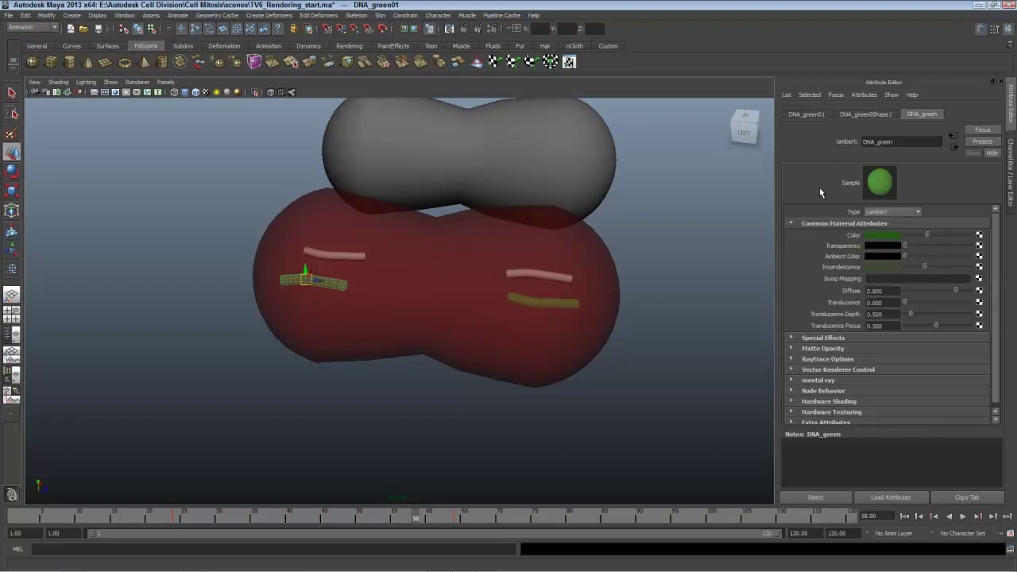
- Select the white DNA strand and raise DNA_white's incandescence
{"action": "left_click", "coordinate": [648, 326]}
{"action": "left_click", "coordinate": [534, 274]}
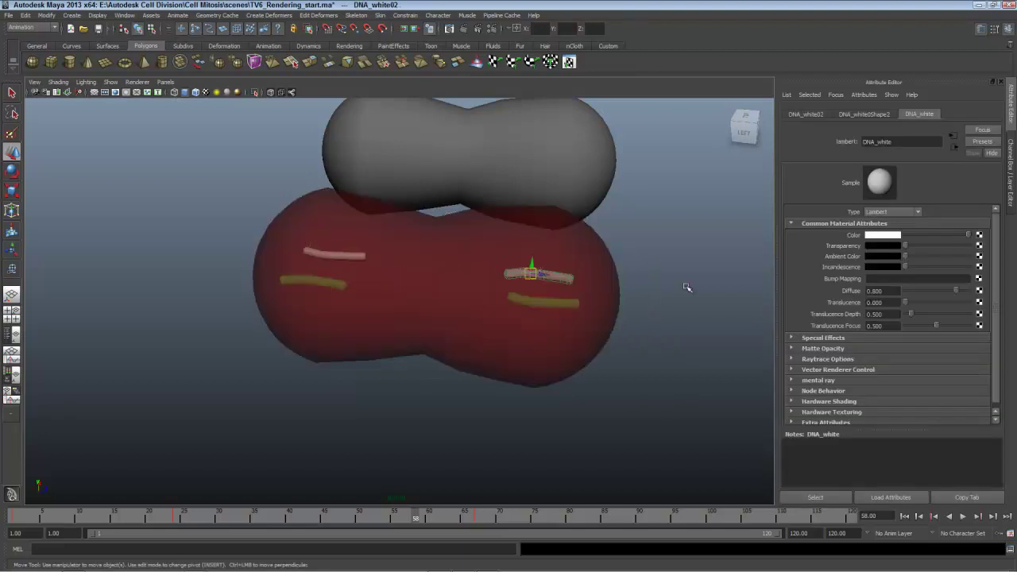
{"action": "left_click_drag", "start_coordinate": [905, 267], "coordinate": [930, 268]}
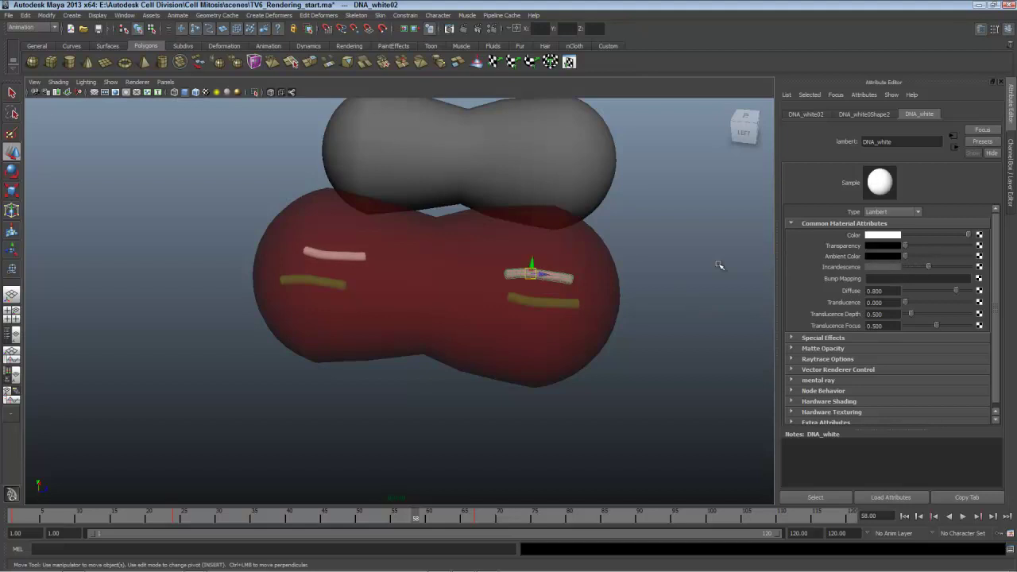
{"action": "left_click", "coordinate": [651, 189]}
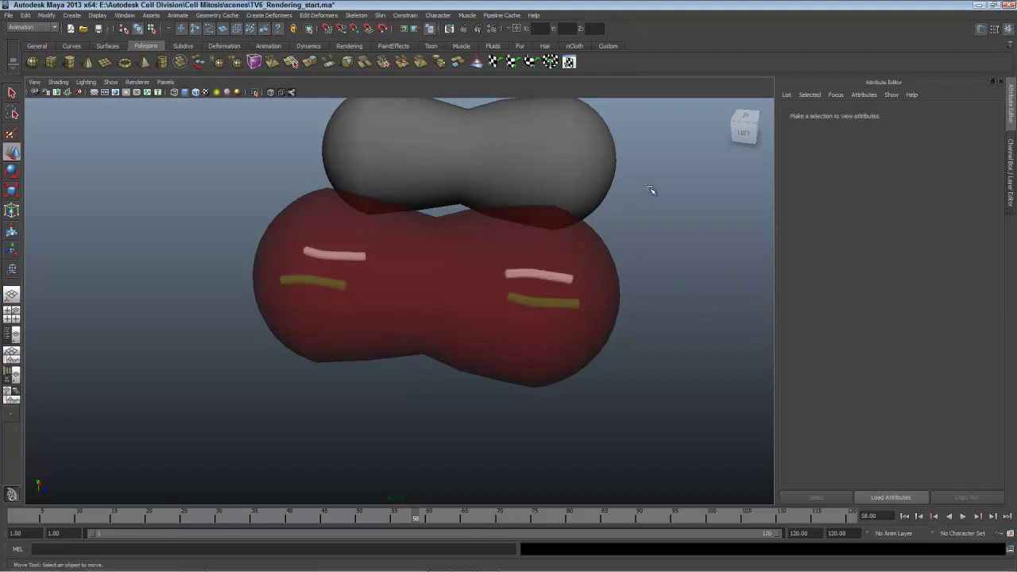
- Test-render the glow, then hide Blend_mitosis with Display > Hide > Hide Selection
{"action": "left_click", "coordinate": [466, 28]}
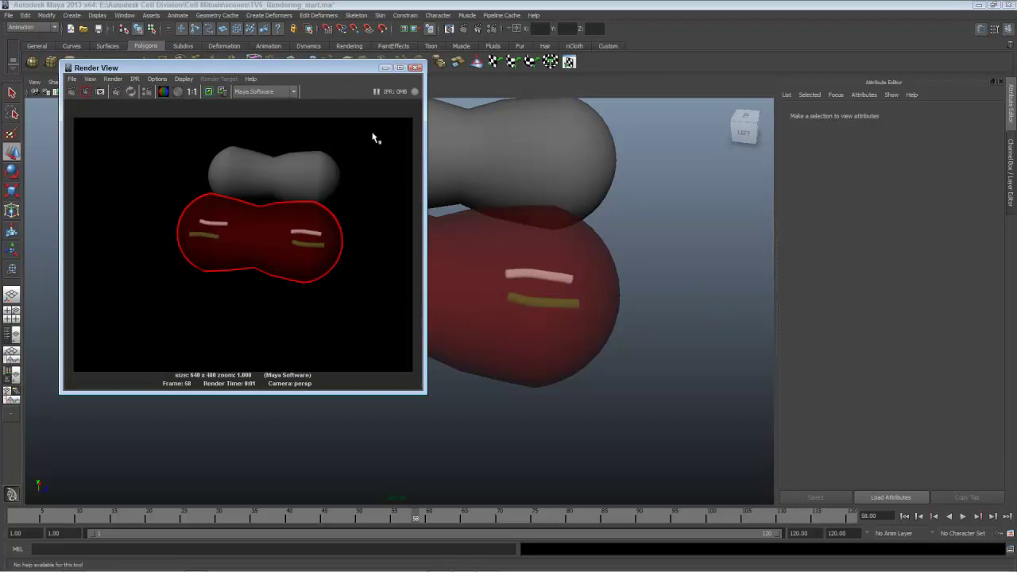
{"action": "left_click", "coordinate": [416, 69]}
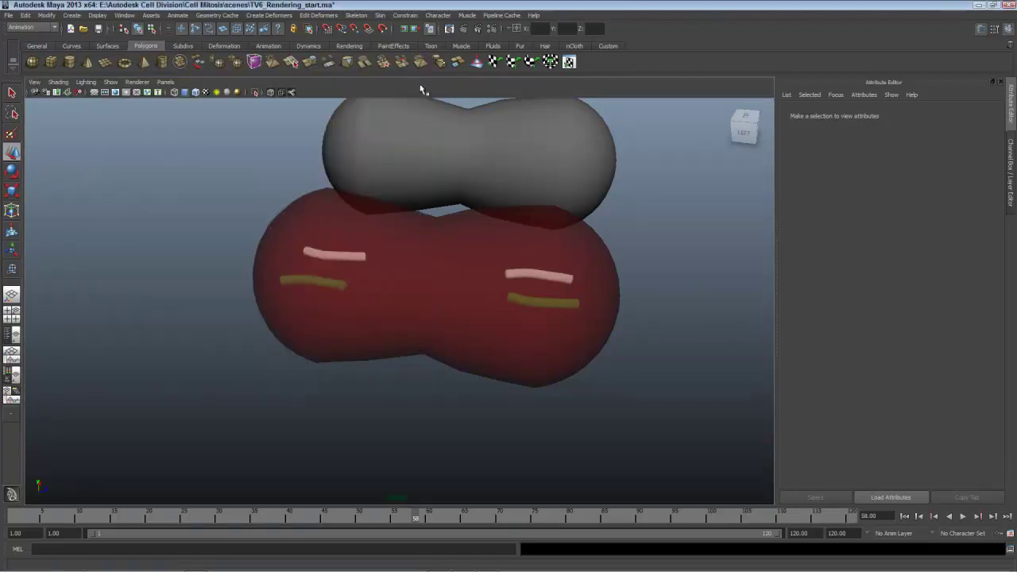
{"action": "left_click", "coordinate": [527, 182]}
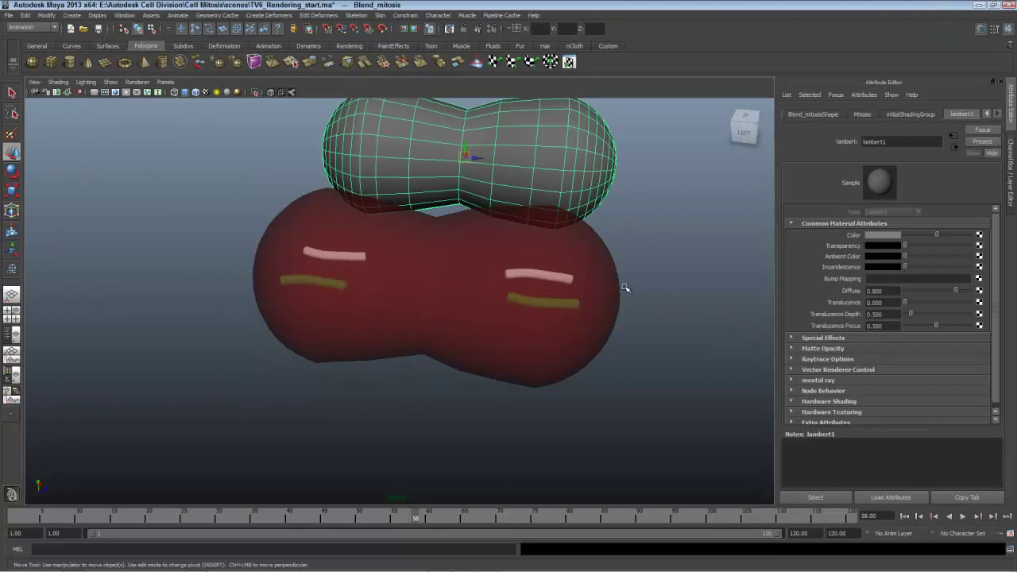
{"action": "left_click", "coordinate": [97, 15]}
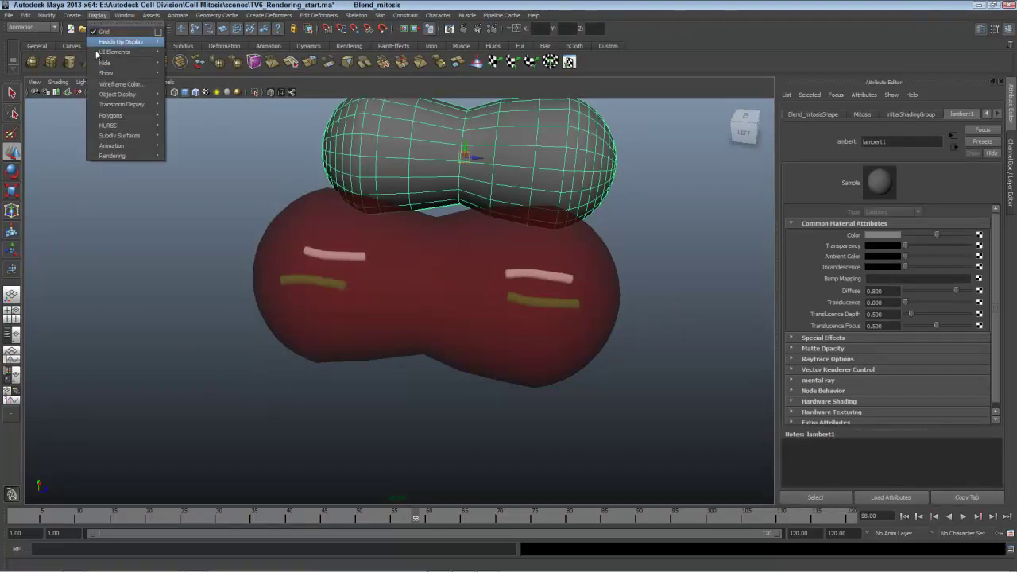
{"action": "mouse_move", "coordinate": [107, 62]}
{"action": "left_click", "coordinate": [194, 72]}
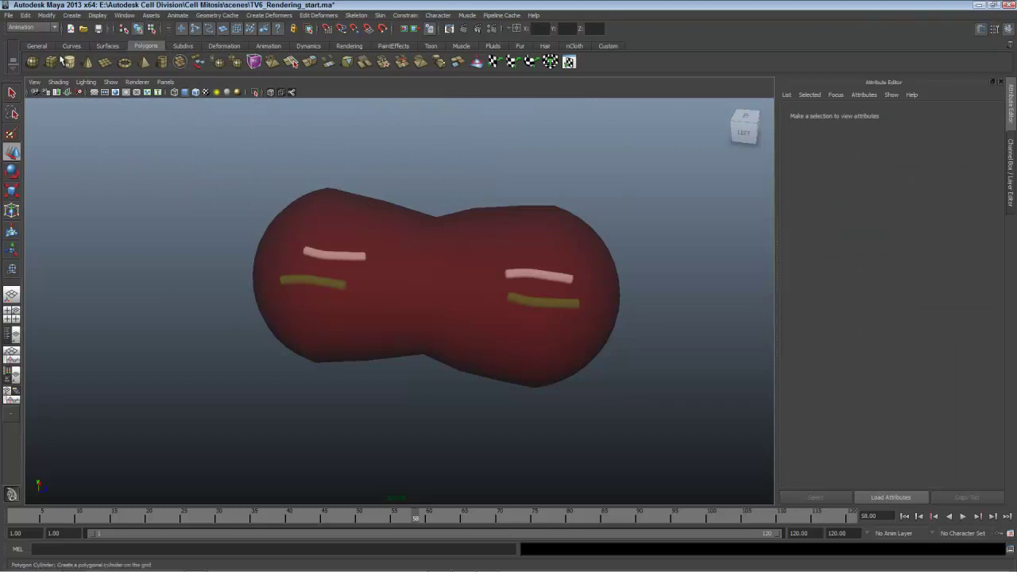
- Create camera1 from Create > Cameras > Camera
{"action": "left_click", "coordinate": [71, 15]}
{"action": "mouse_move", "coordinate": [159, 82]}
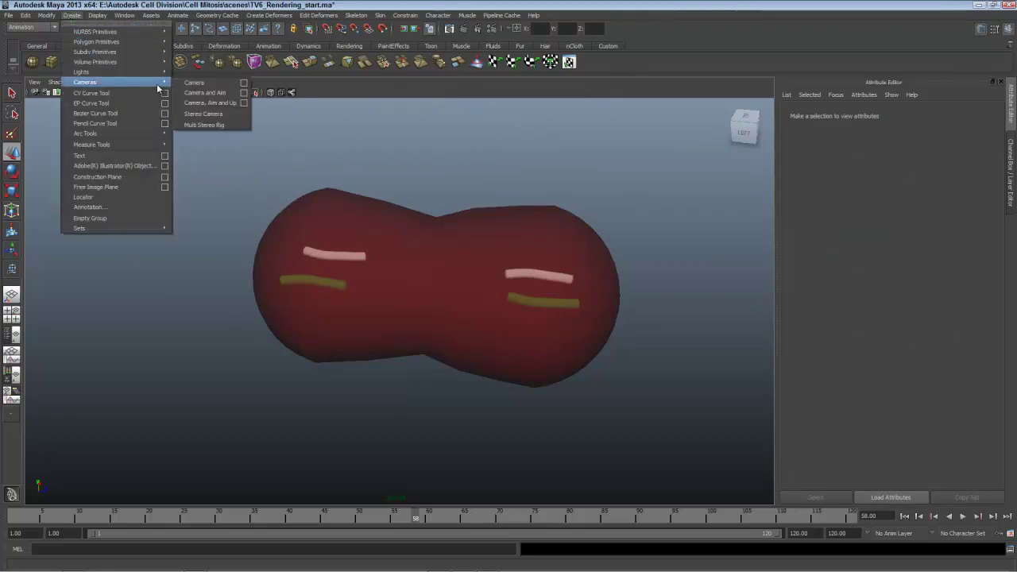
{"action": "left_click", "coordinate": [193, 83]}
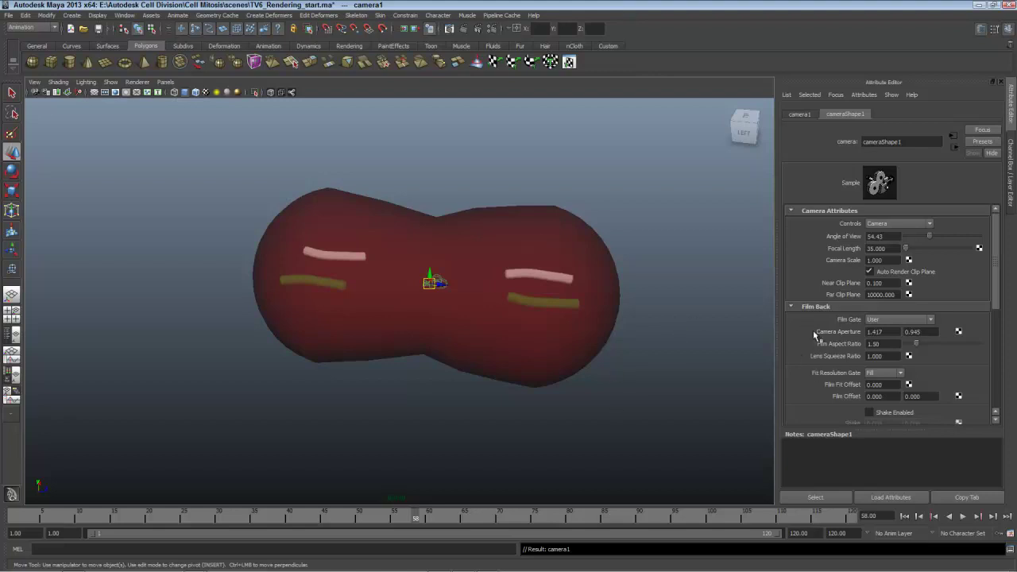
- Set cameraShape1's Object Display Locator Scale to 5
{"action": "scroll", "coordinate": [813, 330], "scroll_direction": "down", "scroll_amount": 5}
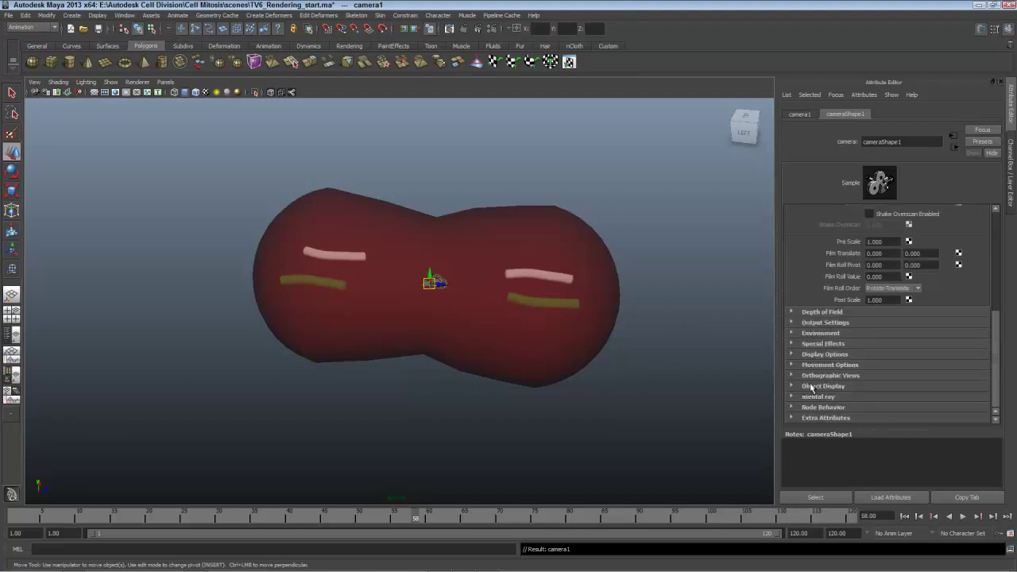
{"action": "left_click", "coordinate": [811, 387]}
{"action": "scroll", "coordinate": [811, 388], "scroll_direction": "down", "scroll_amount": 2}
{"action": "left_click_drag", "start_coordinate": [890, 355], "coordinate": [792, 357]}
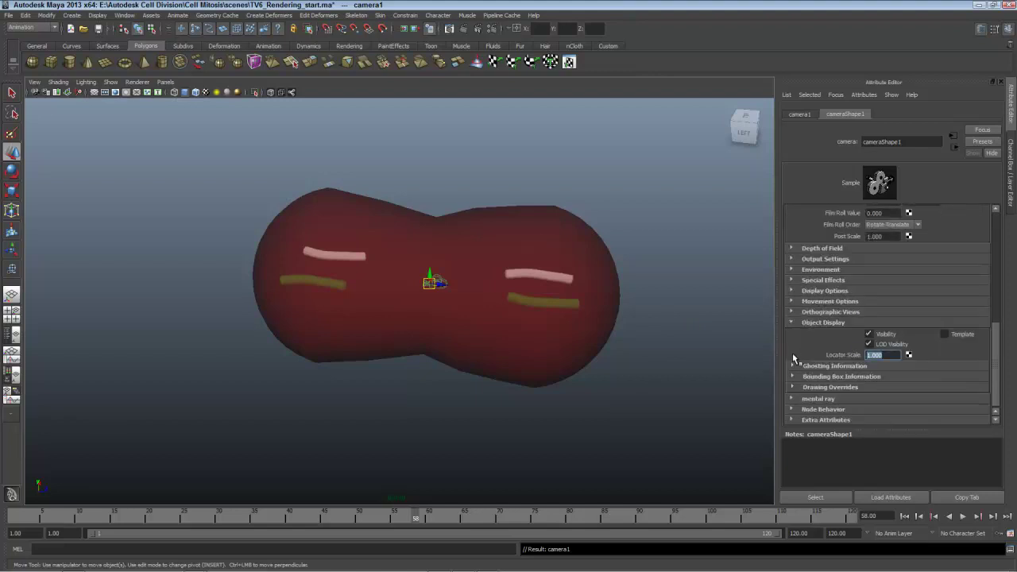
{"action": "type", "text": "5"}
{"action": "key", "text": "Return"}
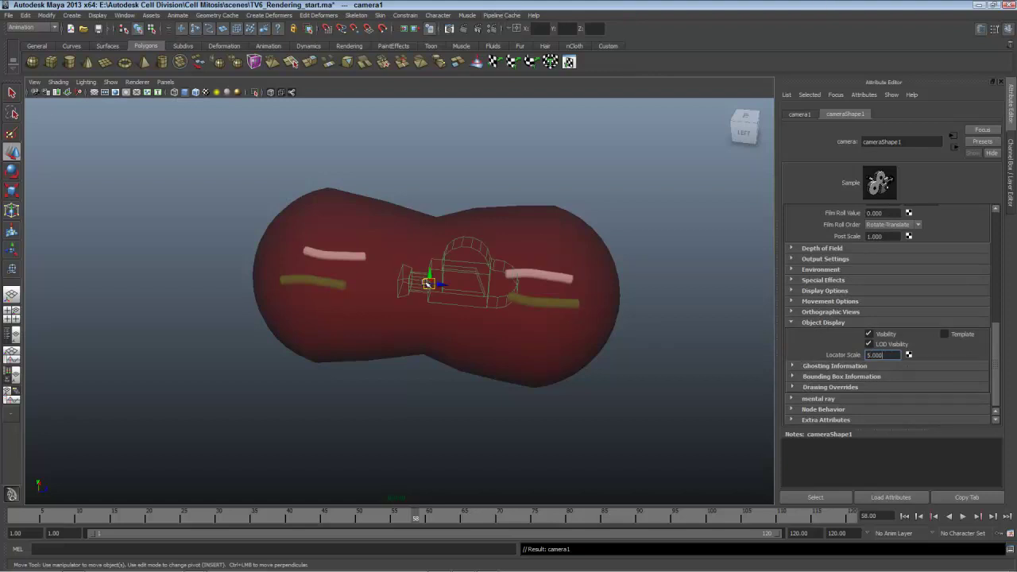
- Move camera1 out to the lower right of the red cell
{"action": "left_click_drag", "start_coordinate": [439, 284], "coordinate": [705, 319]}
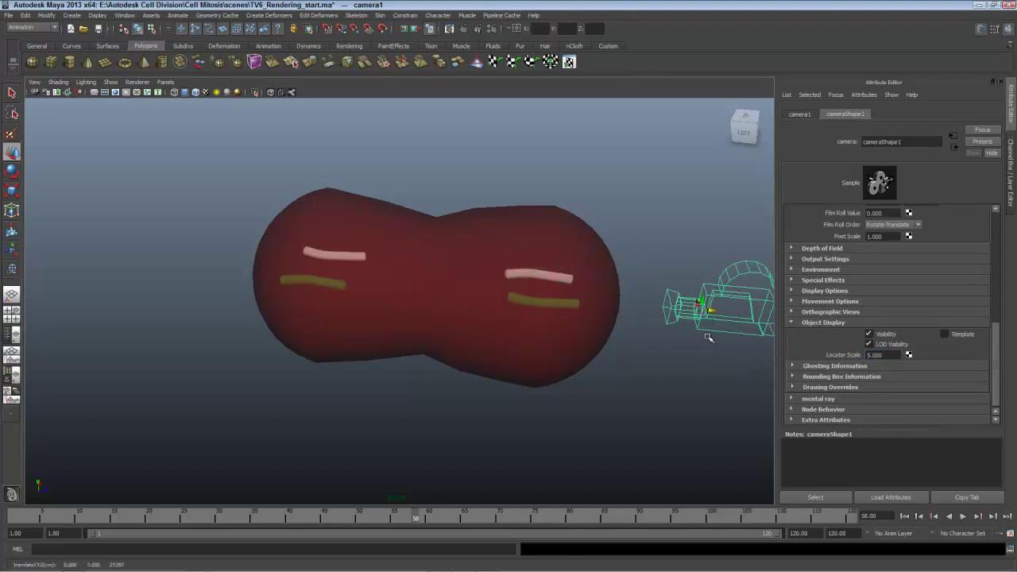
{"action": "key", "text": "equal"}
{"action": "key", "text": "equal"}
{"action": "key", "text": "equal"}
{"action": "left_click_drag", "start_coordinate": [689, 275], "coordinate": [670, 371]}
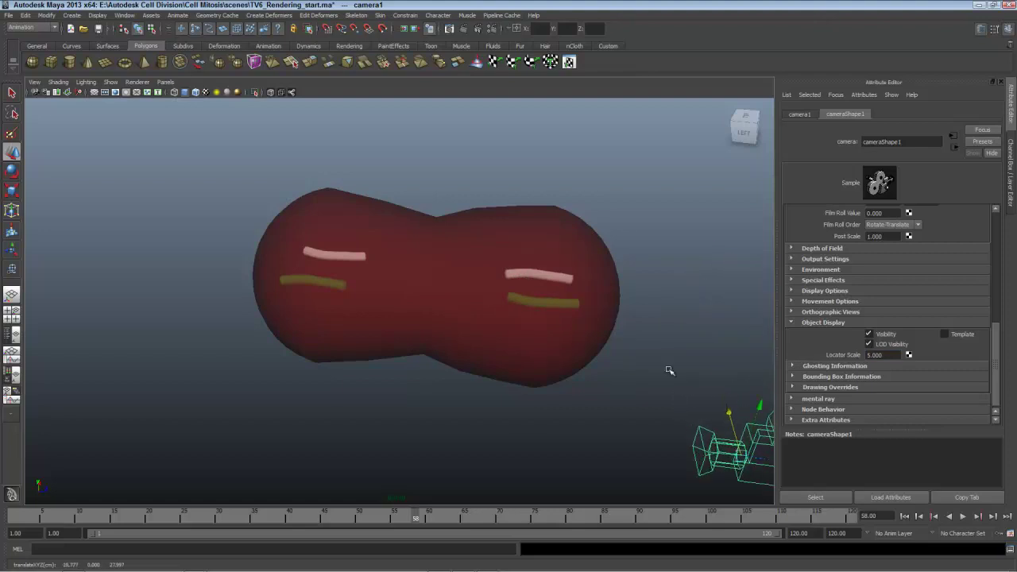
- Look through camera1, frame and tilt onto the cell, and show the 640x480 resolution gate
{"action": "left_click", "coordinate": [166, 83]}
{"action": "mouse_move", "coordinate": [181, 94]}
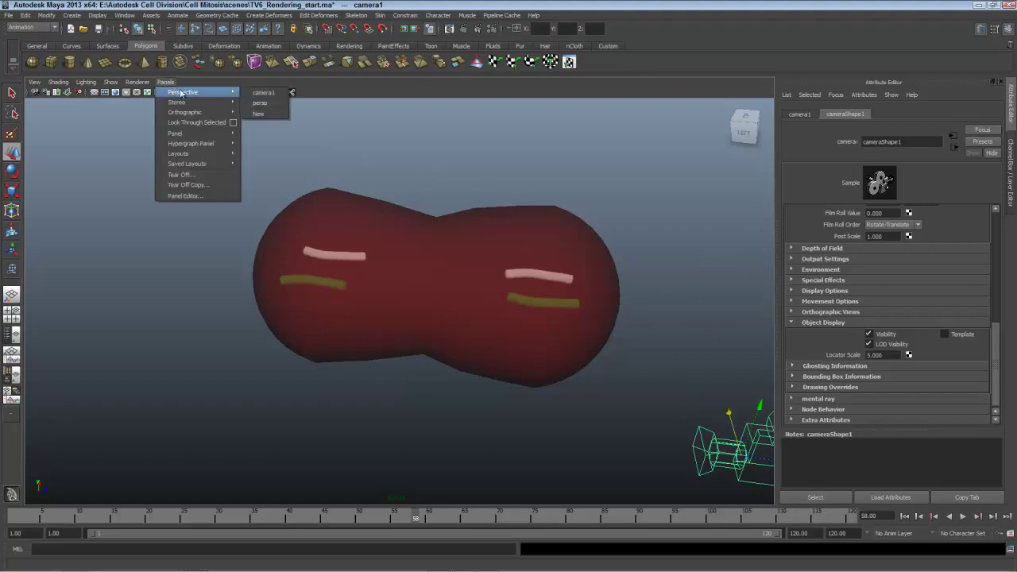
{"action": "left_click", "coordinate": [260, 94]}
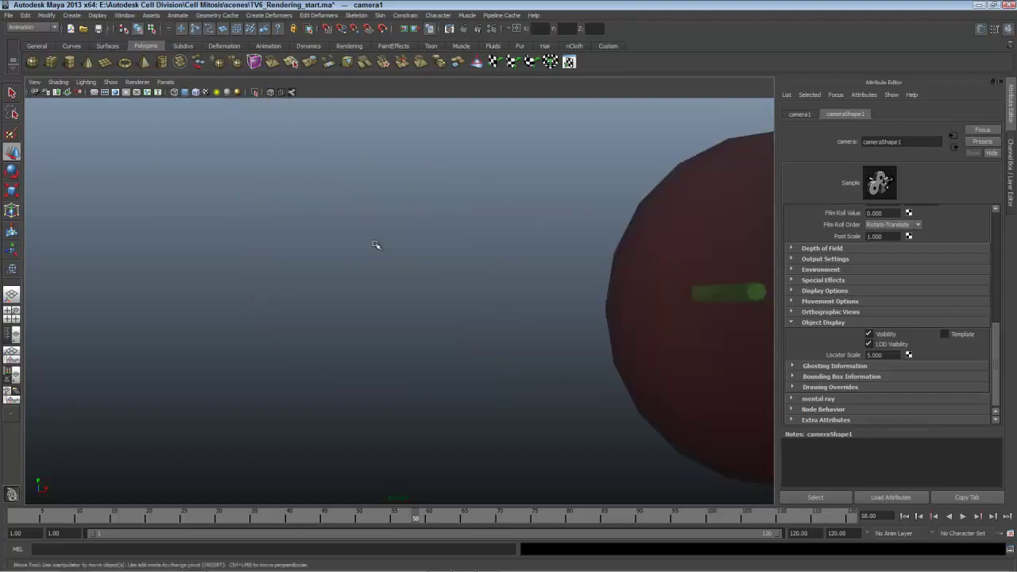
{"action": "key", "text": "a"}
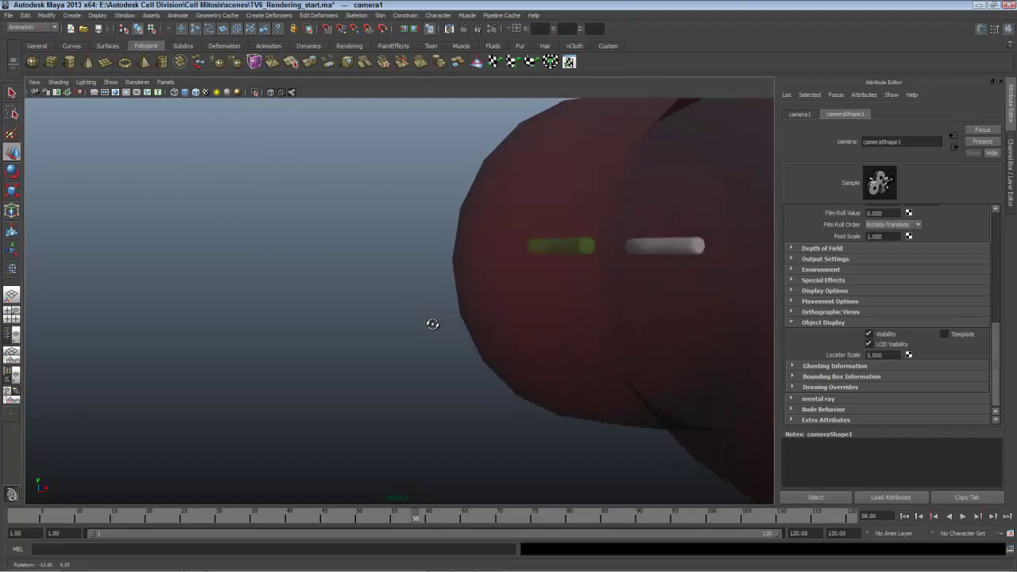
{"action": "left_click_drag", "start_coordinate": [467, 328], "coordinate": [466, 365], "text": "alt"}
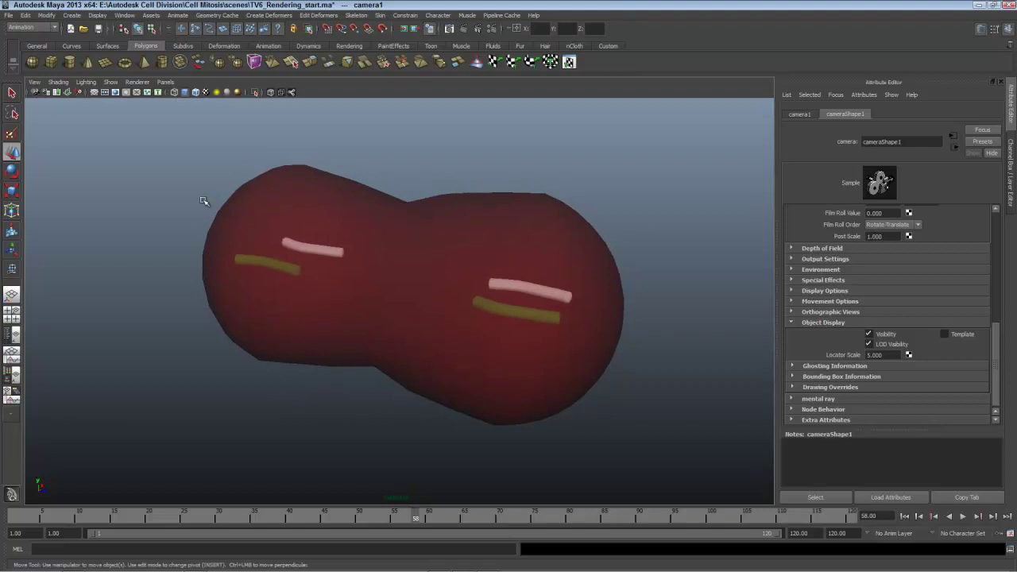
{"action": "left_click", "coordinate": [123, 93]}
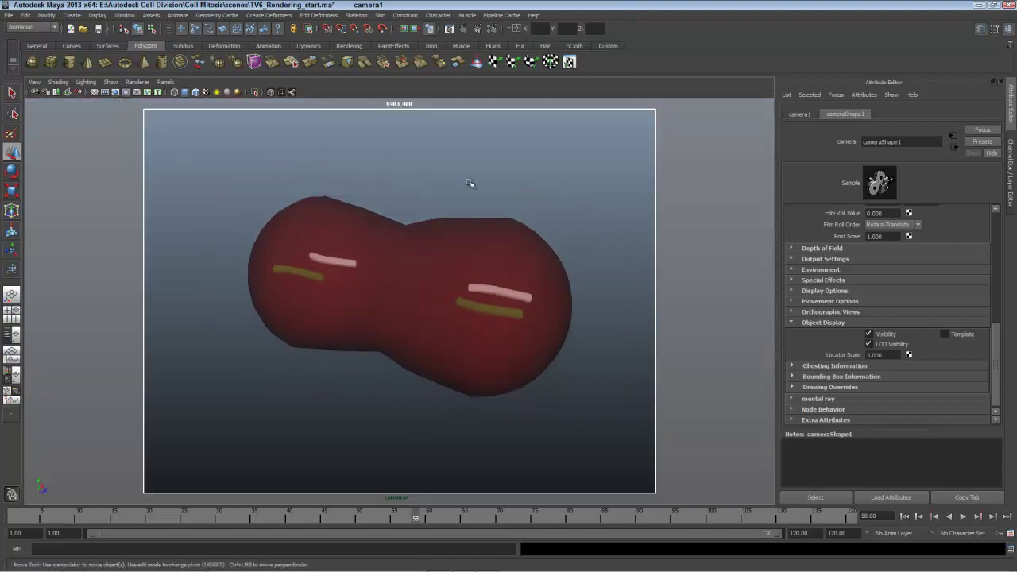
- Set the render image size to 1280 width by 720 height in Render Settings
{"action": "left_click", "coordinate": [495, 29]}
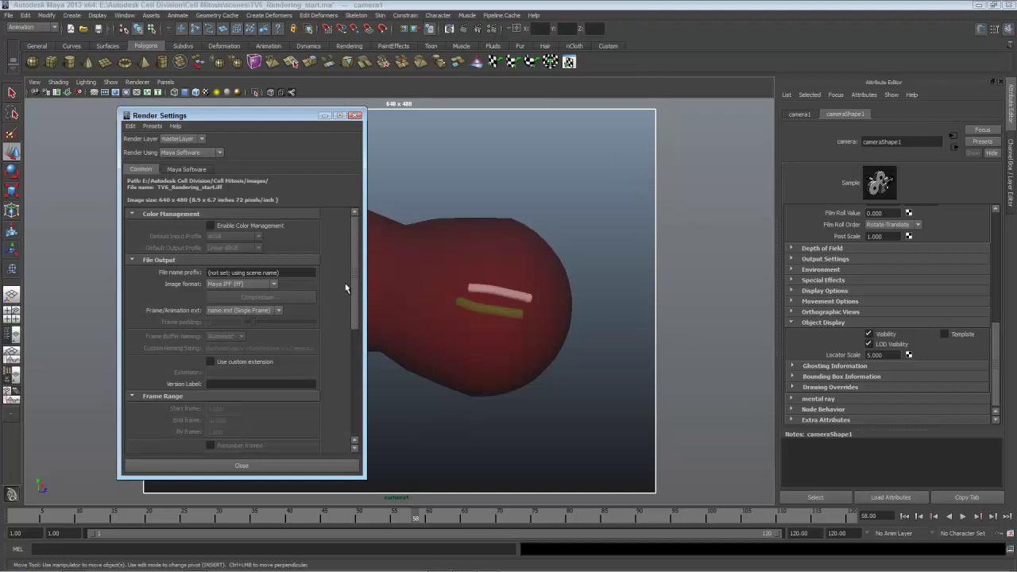
{"action": "scroll", "coordinate": [345, 288], "scroll_direction": "down", "scroll_amount": 5}
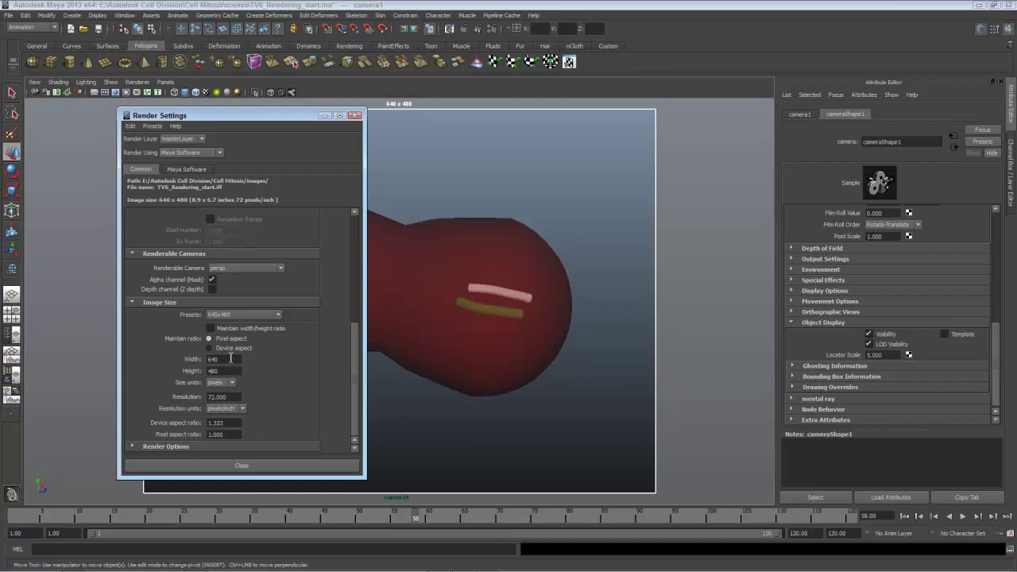
{"action": "left_click_drag", "start_coordinate": [231, 359], "coordinate": [190, 357]}
{"action": "type", "text": "1280"}
{"action": "key", "text": "Tab"}
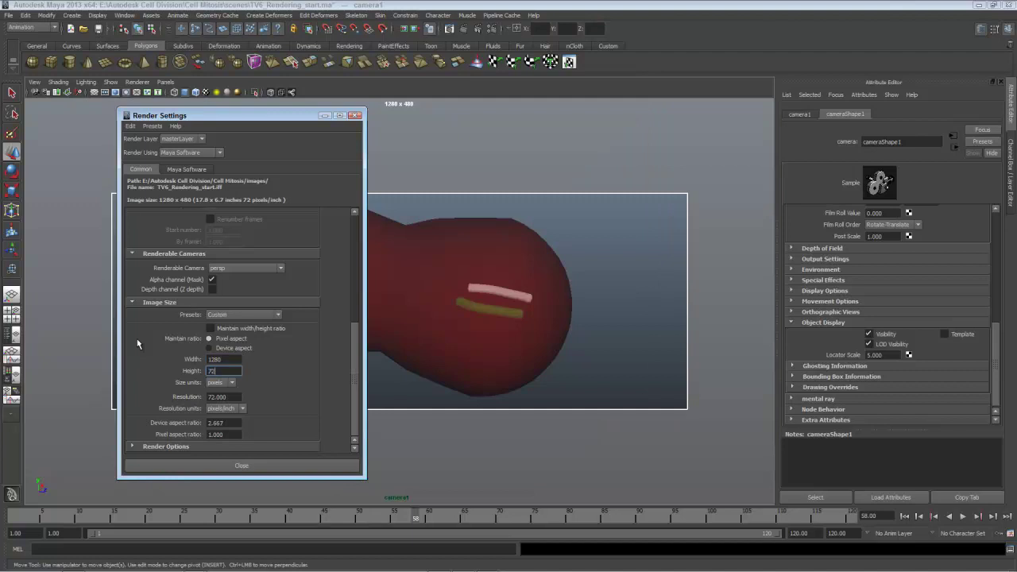
{"action": "type", "text": "720"}
{"action": "key", "text": "Tab"}
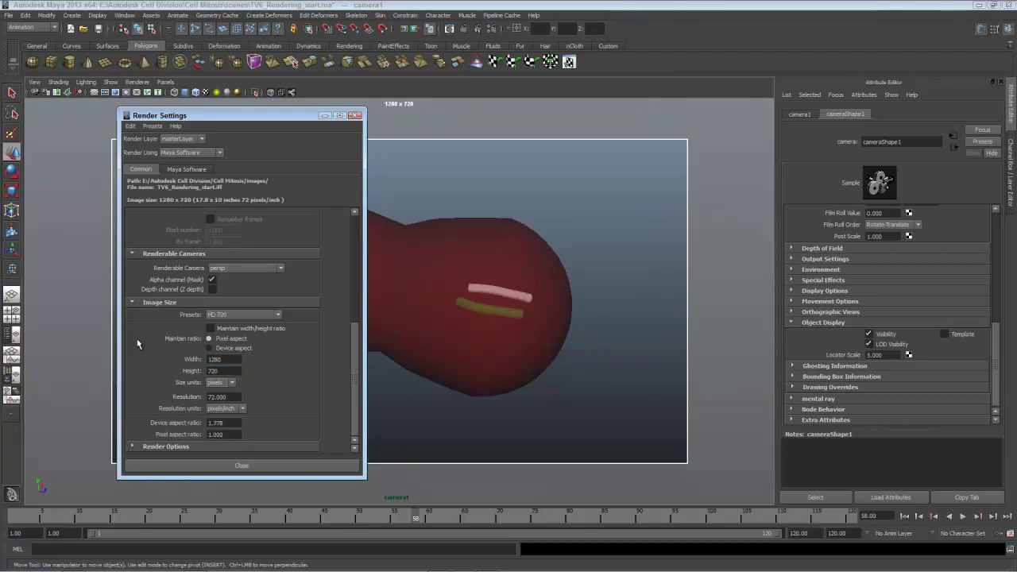
- Make camera1 the renderable camera instead of persp
{"action": "left_click", "coordinate": [247, 273]}
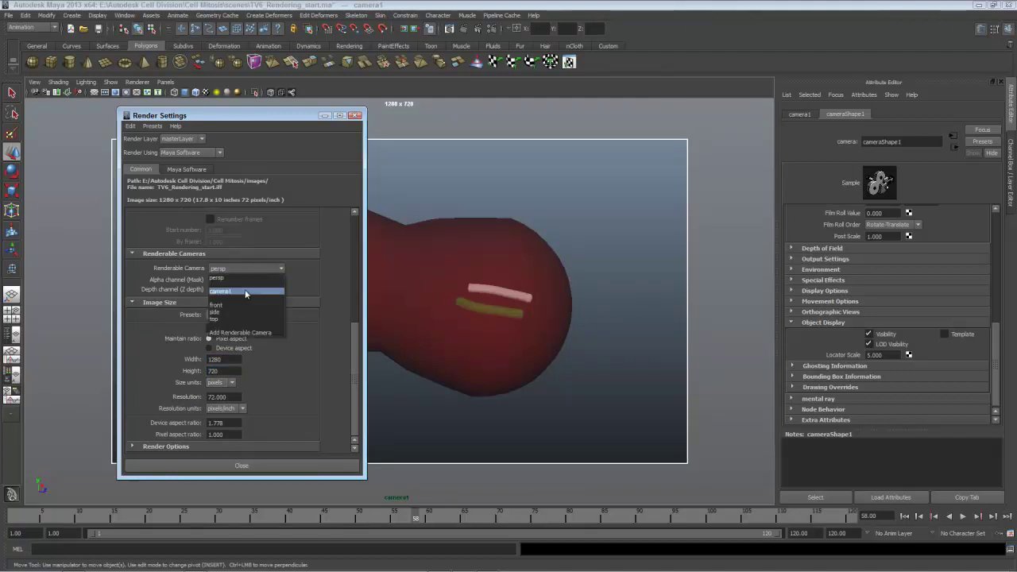
{"action": "left_click", "coordinate": [248, 293]}
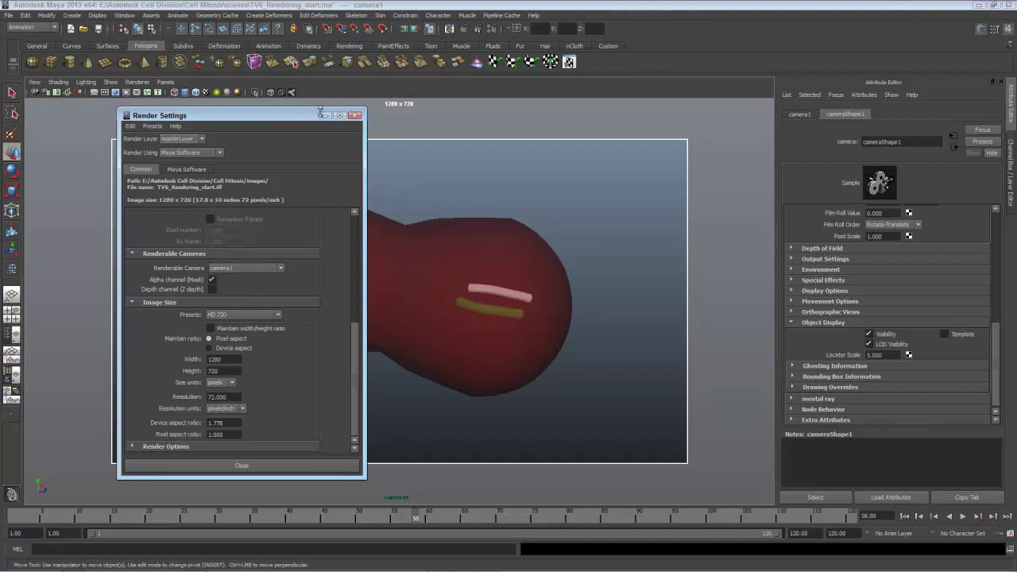
{"action": "left_click_drag", "start_coordinate": [312, 116], "coordinate": [355, 135]}
{"action": "left_click_drag", "start_coordinate": [410, 357], "coordinate": [407, 196]}
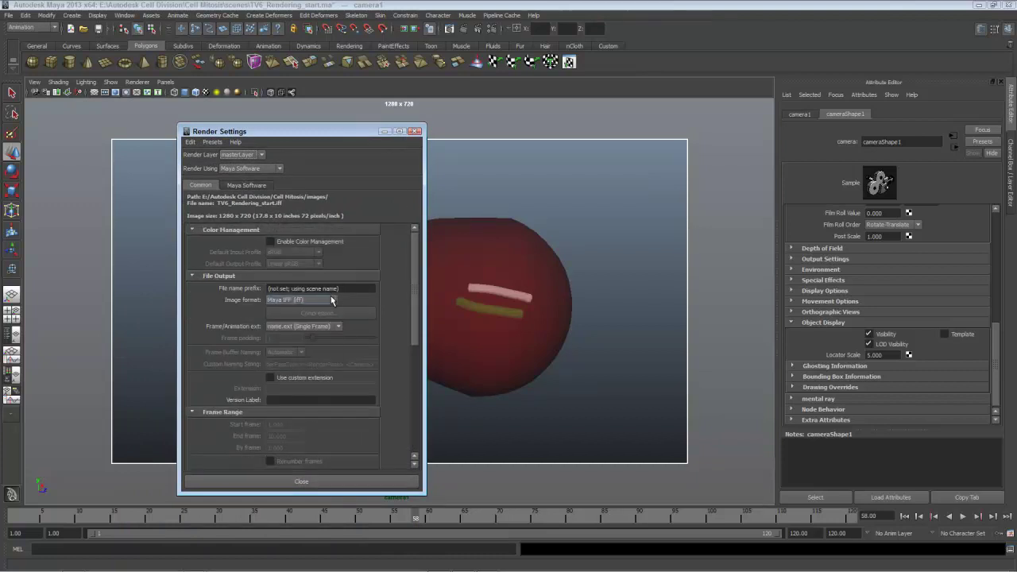
- Set the image format to AVI (avi)
{"action": "left_click", "coordinate": [332, 300]}
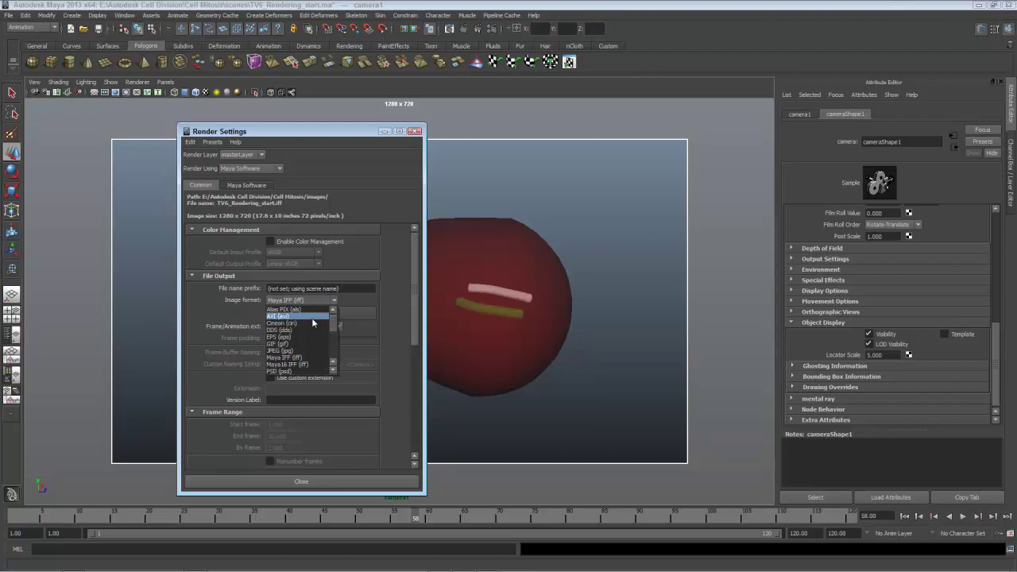
{"action": "scroll", "coordinate": [311, 318], "scroll_direction": "down", "scroll_amount": 3}
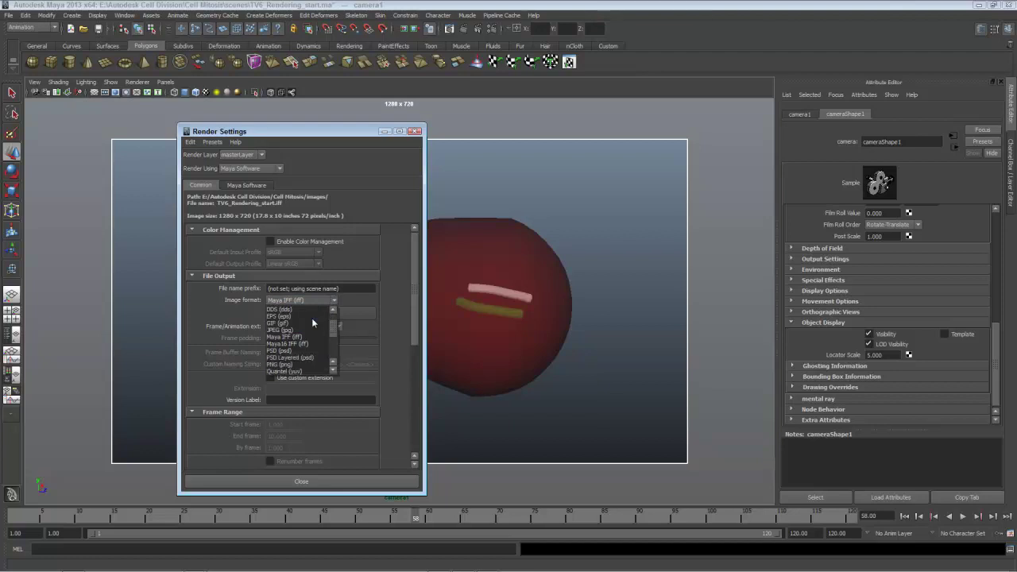
{"action": "scroll", "coordinate": [311, 318], "scroll_direction": "up", "scroll_amount": 3}
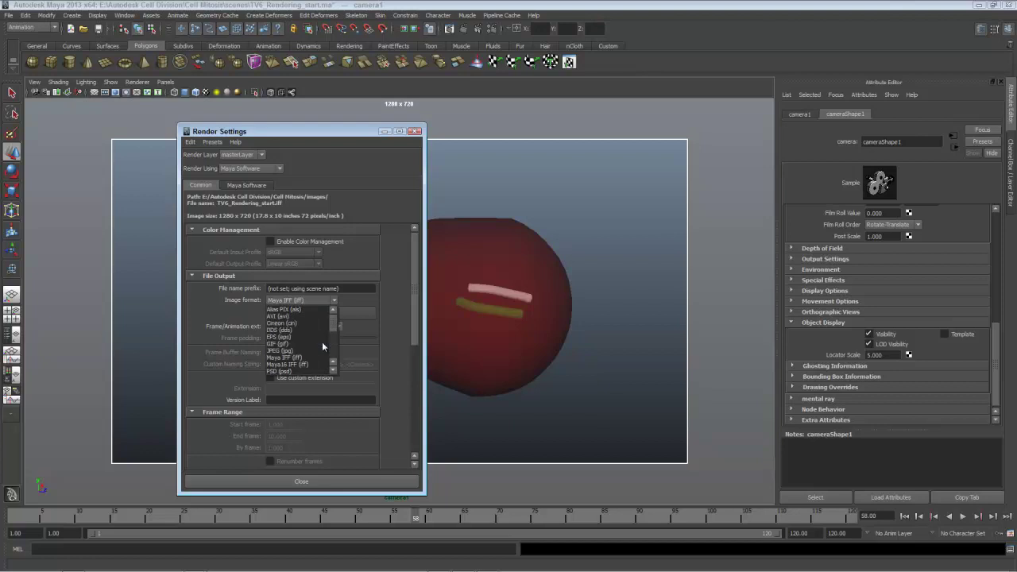
{"action": "left_click", "coordinate": [322, 318]}
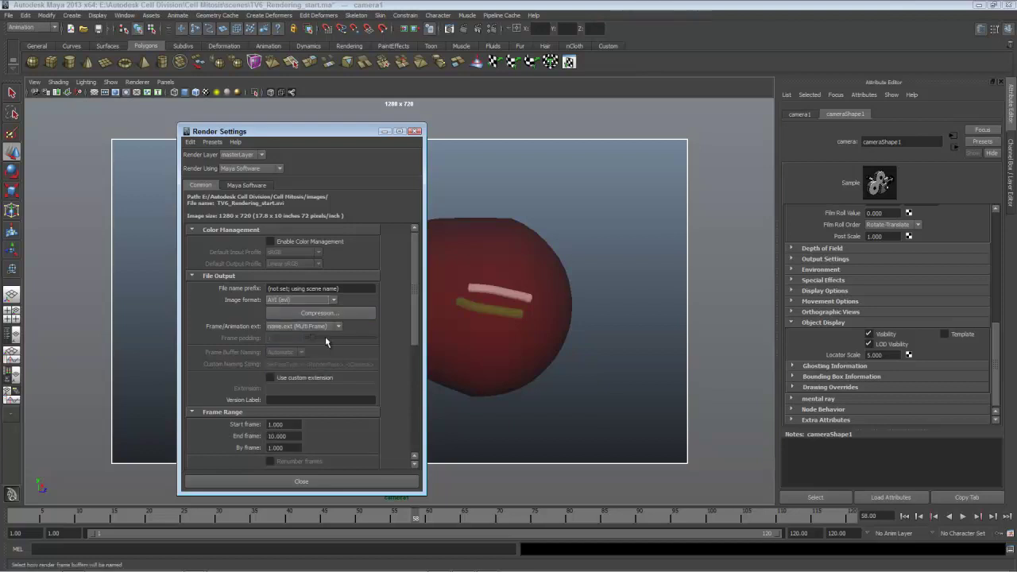
- Choose the x264vfw H.264/MPEG-4 AVC compressor for the AVI output
{"action": "left_click", "coordinate": [364, 316]}
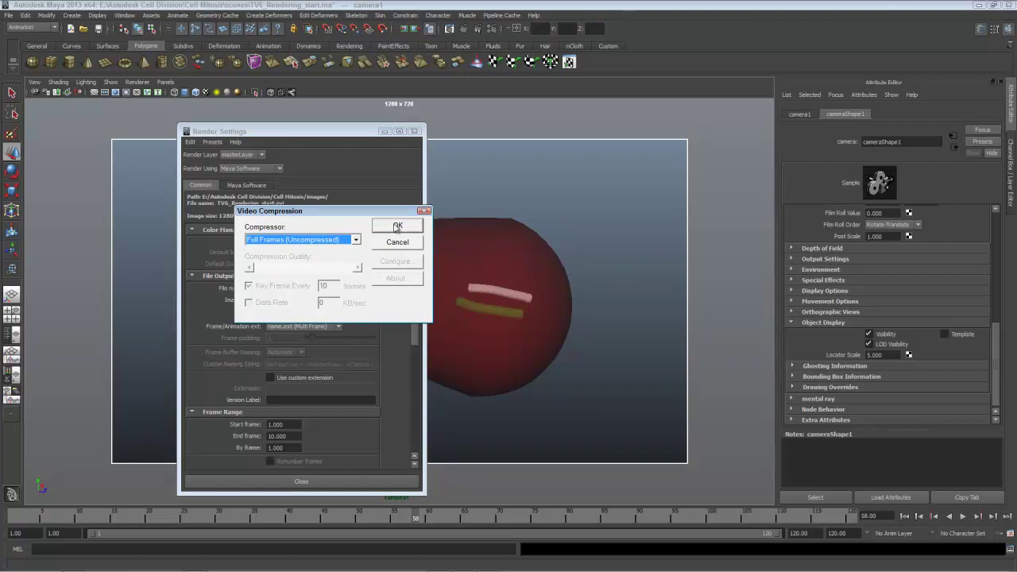
{"action": "left_click", "coordinate": [356, 240]}
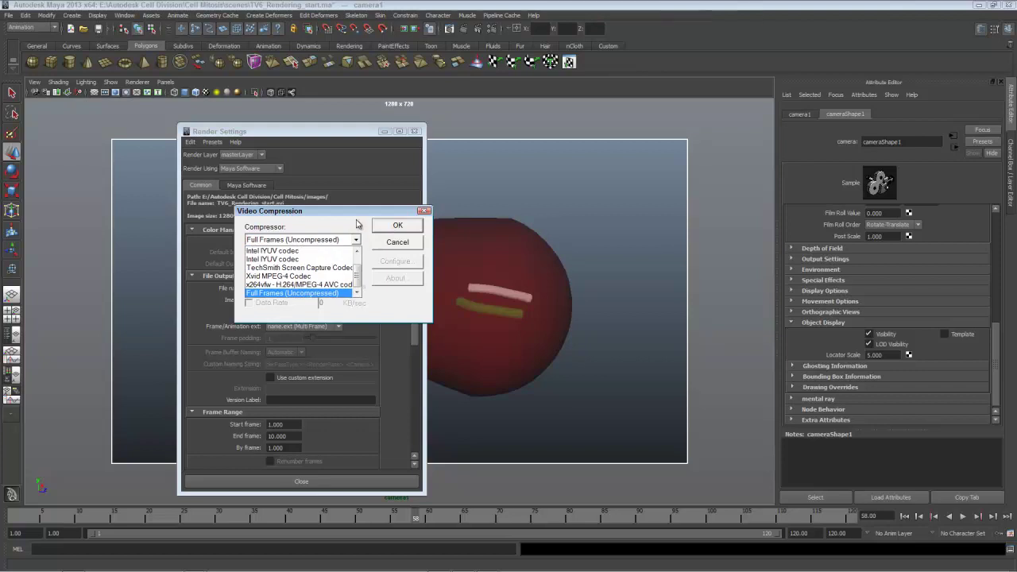
{"action": "left_click", "coordinate": [327, 284]}
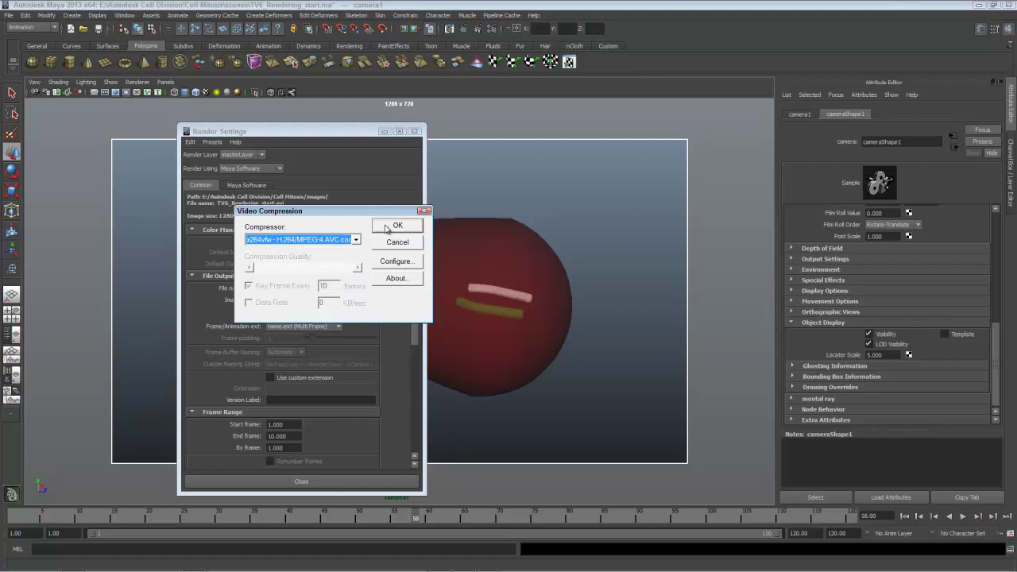
{"action": "left_click", "coordinate": [389, 226]}
- Set the file name prefix to mitosis
{"action": "left_click_drag", "start_coordinate": [337, 289], "coordinate": [220, 277]}
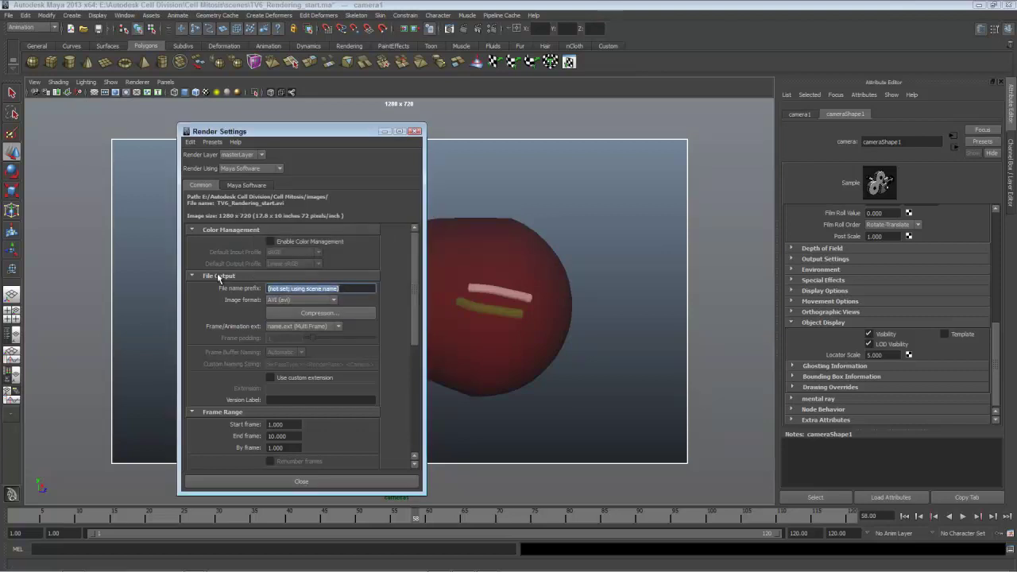
{"action": "type", "text": "m"}
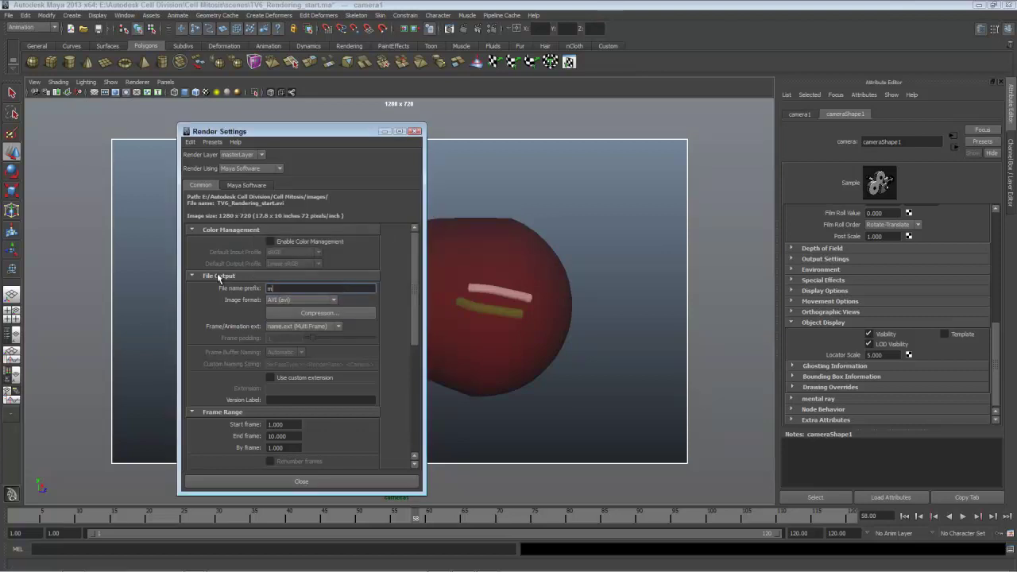
{"action": "type", "text": "itosis"}
{"action": "key", "text": "Return"}
- Keep name.ext (Multi Frame) naming and set the end frame to 120
{"action": "left_click", "coordinate": [339, 327]}
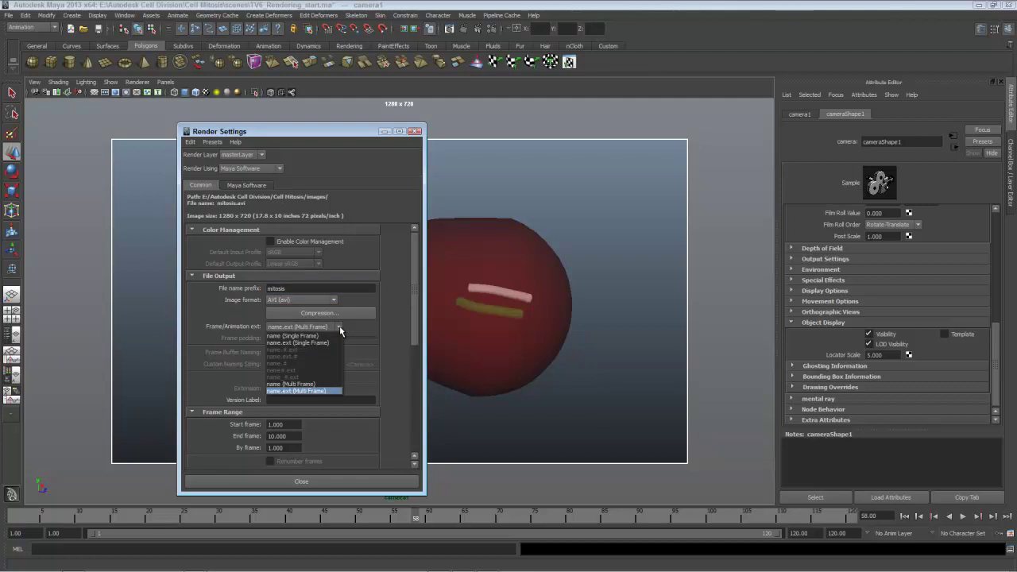
{"action": "left_click", "coordinate": [331, 391]}
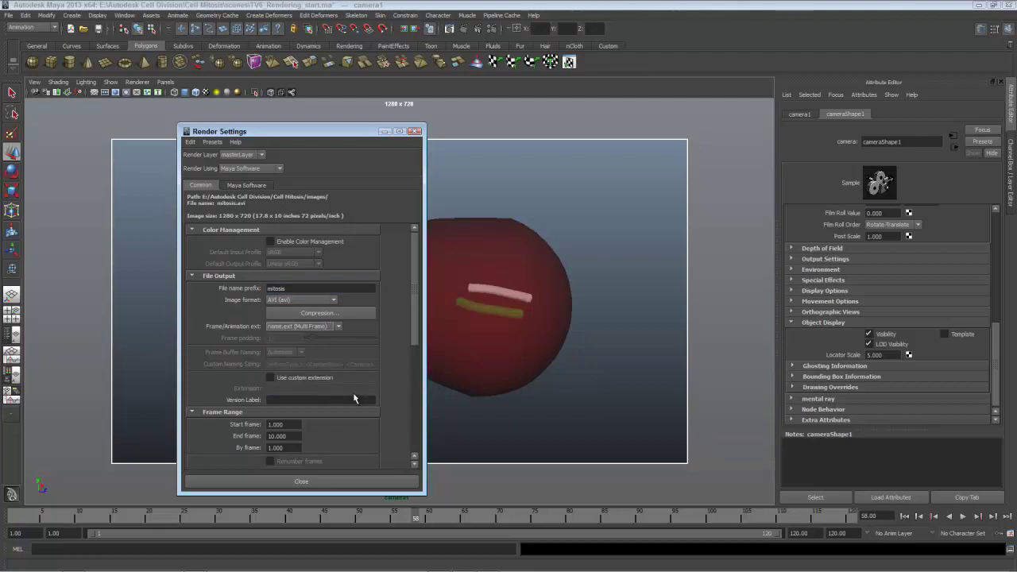
{"action": "left_click", "coordinate": [286, 436]}
{"action": "left_click_drag", "start_coordinate": [286, 436], "coordinate": [266, 436]}
{"action": "type", "text": "10"}
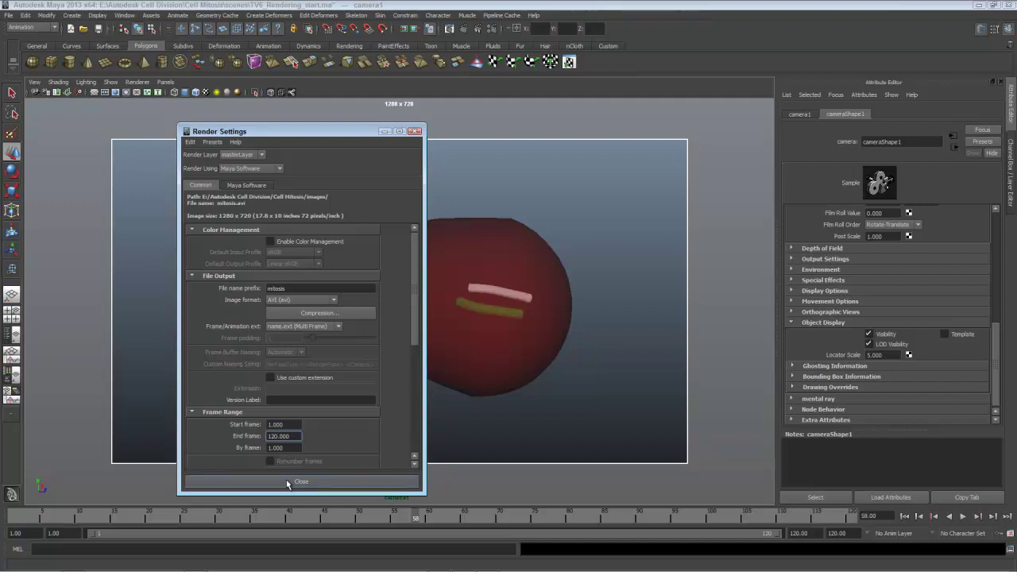
{"action": "scroll", "coordinate": [417, 332], "scroll_direction": "down", "scroll_amount": 2}
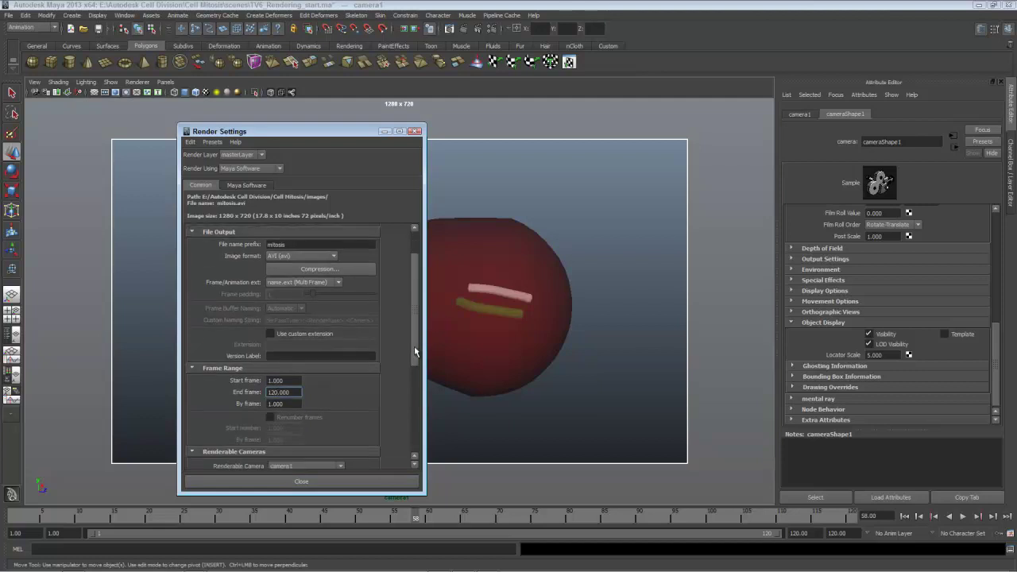
- On the Maya Software tab, use Highest quality edge anti-aliasing with multi-pixel filtering, then close
{"action": "left_click", "coordinate": [243, 186]}
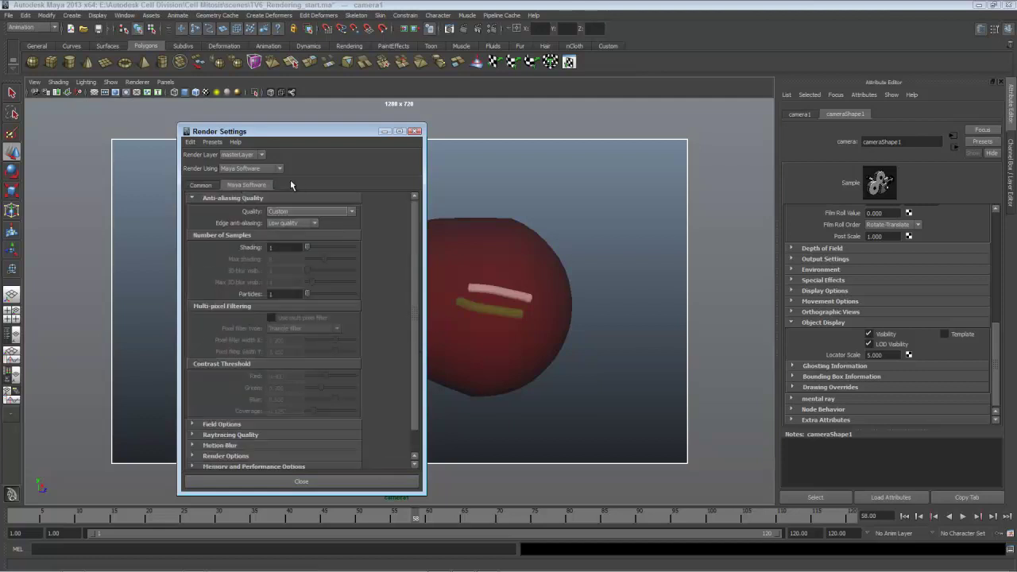
{"action": "left_click", "coordinate": [315, 222]}
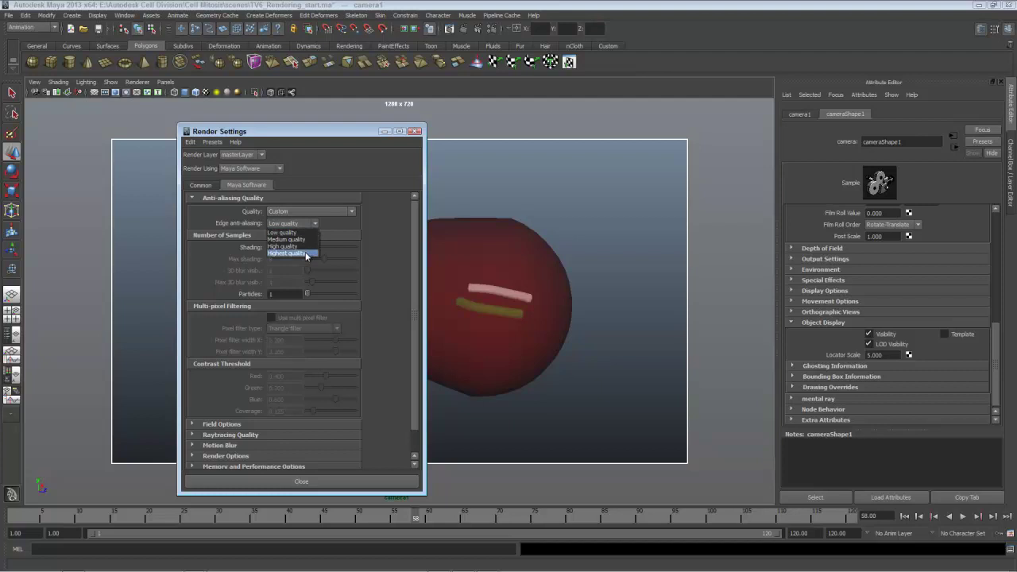
{"action": "left_click", "coordinate": [305, 254]}
{"action": "left_click", "coordinate": [299, 318]}
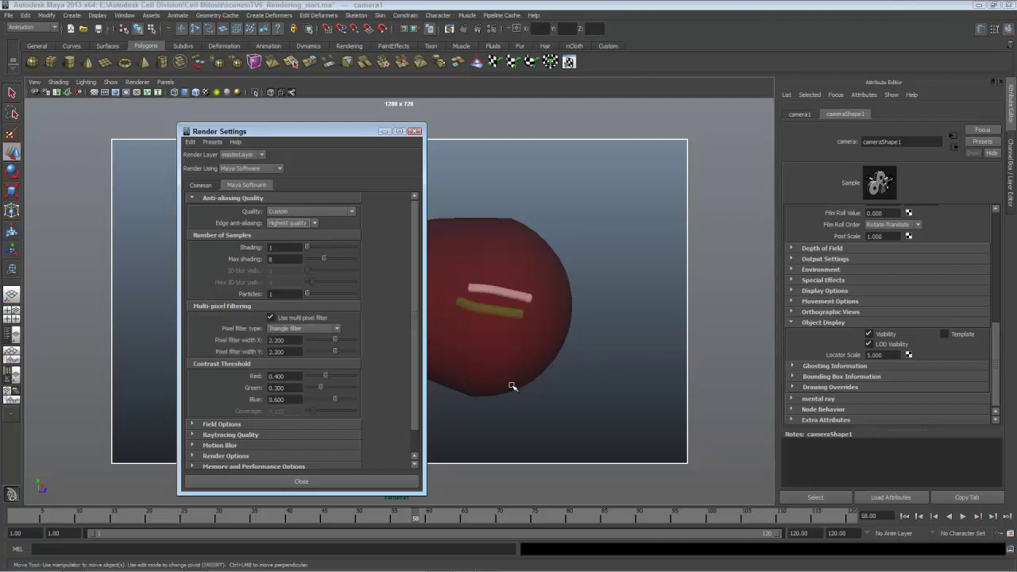
{"action": "left_click", "coordinate": [368, 483]}
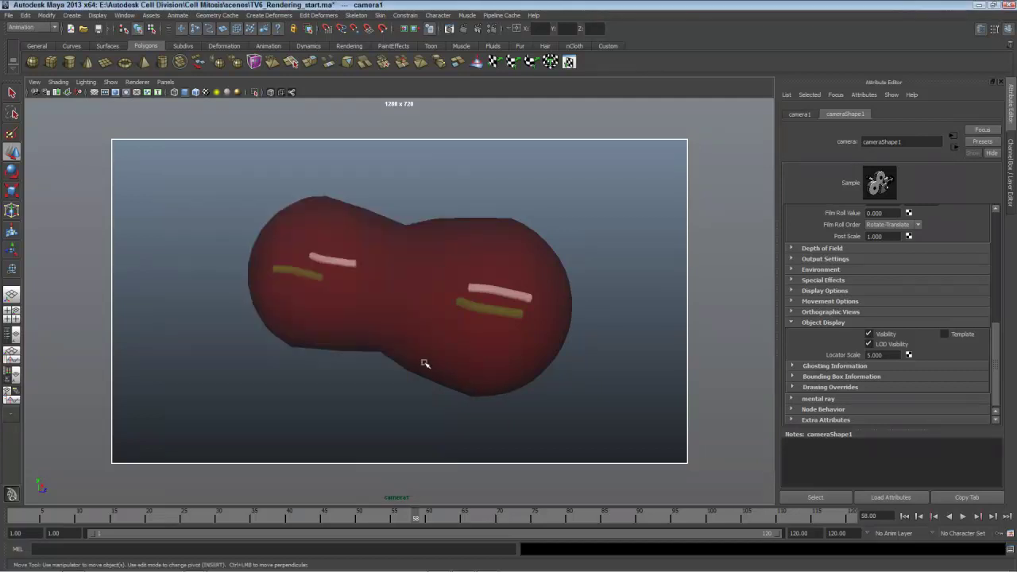
{"action": "left_click", "coordinate": [465, 34]}
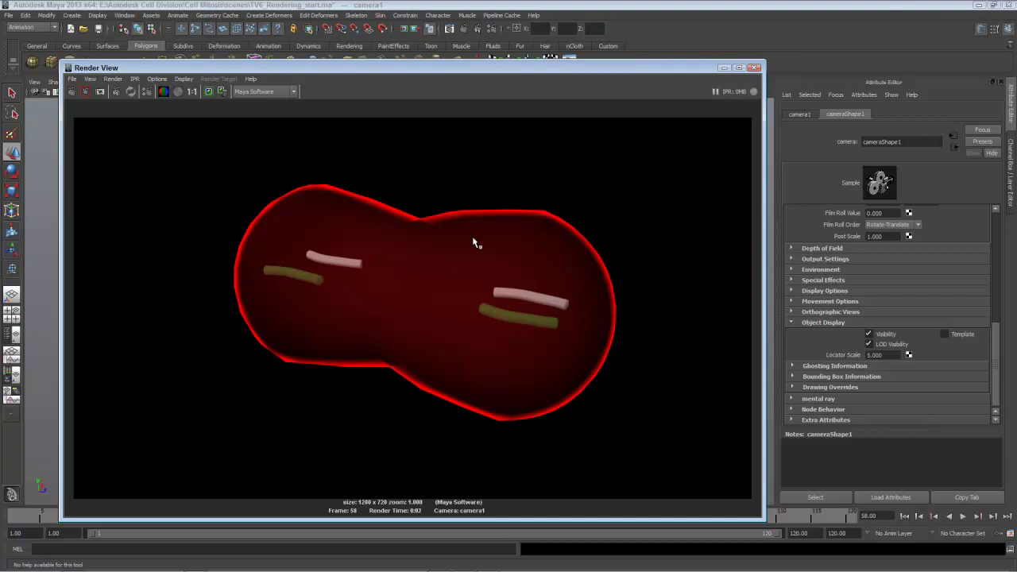
{"action": "left_click", "coordinate": [754, 68]}
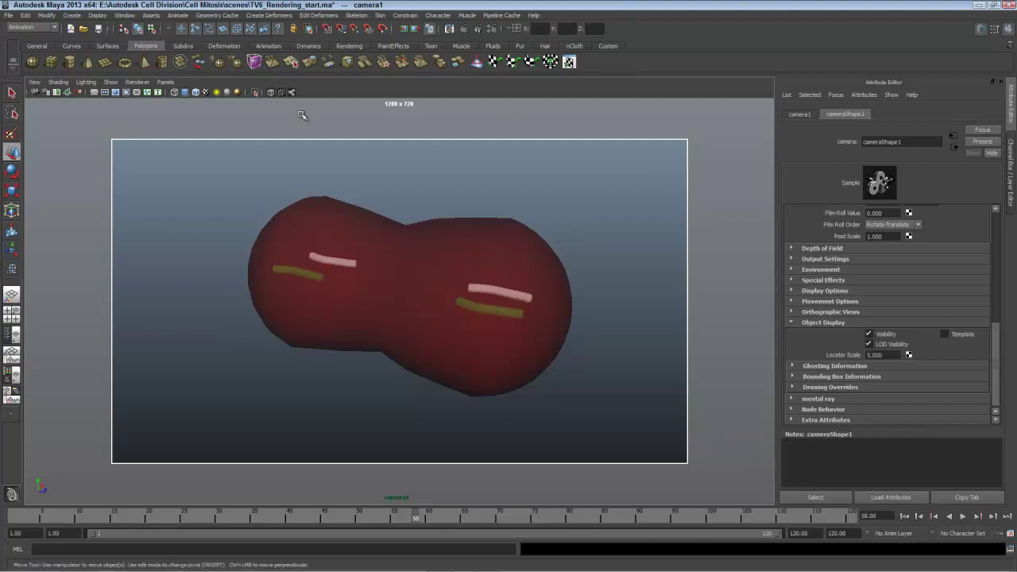
- In the Rendering menu set's Batch Render options, turn off all available processors and enter 8
{"action": "key", "text": "F6"}
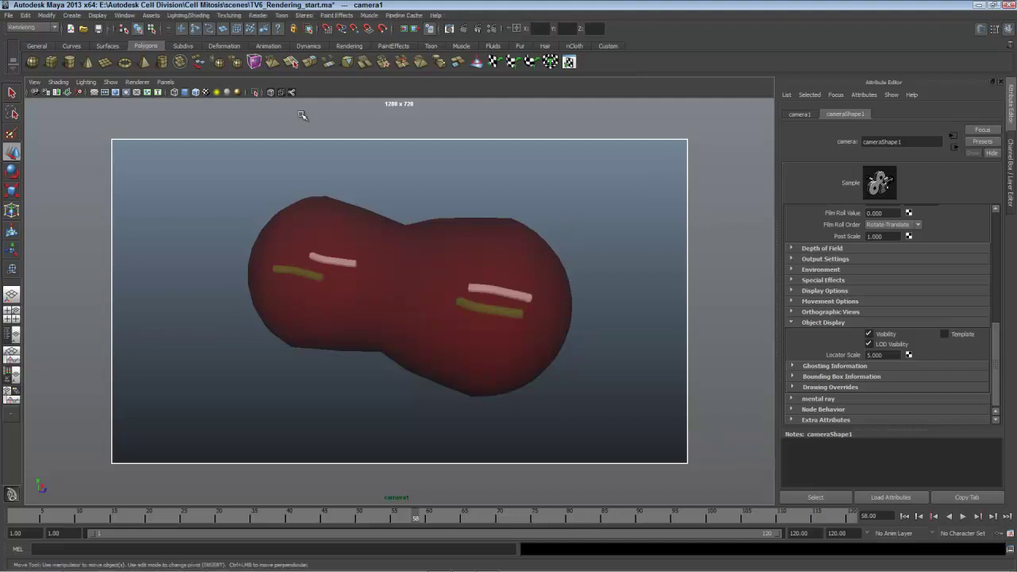
{"action": "left_click", "coordinate": [256, 15]}
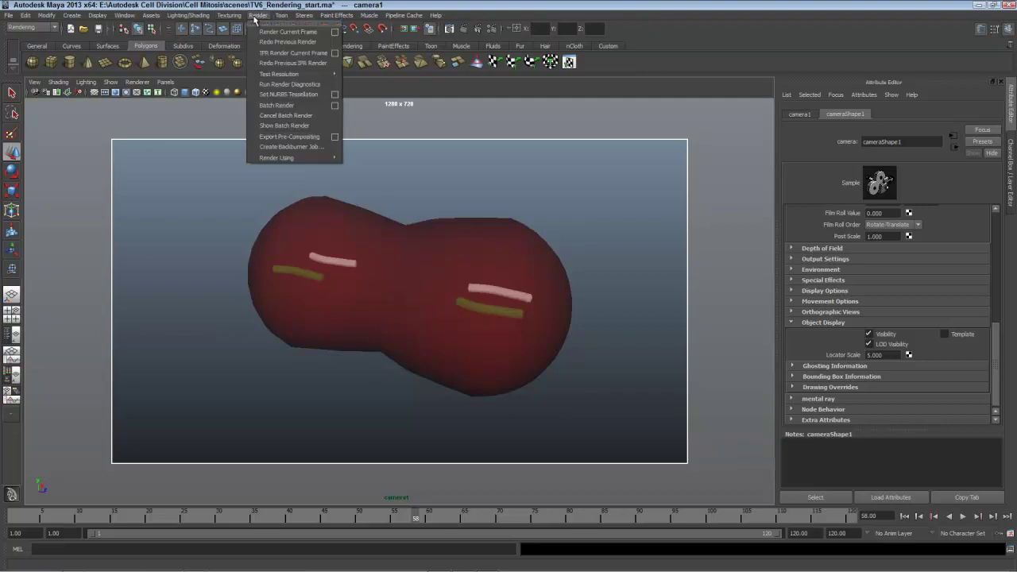
{"action": "left_click", "coordinate": [335, 105]}
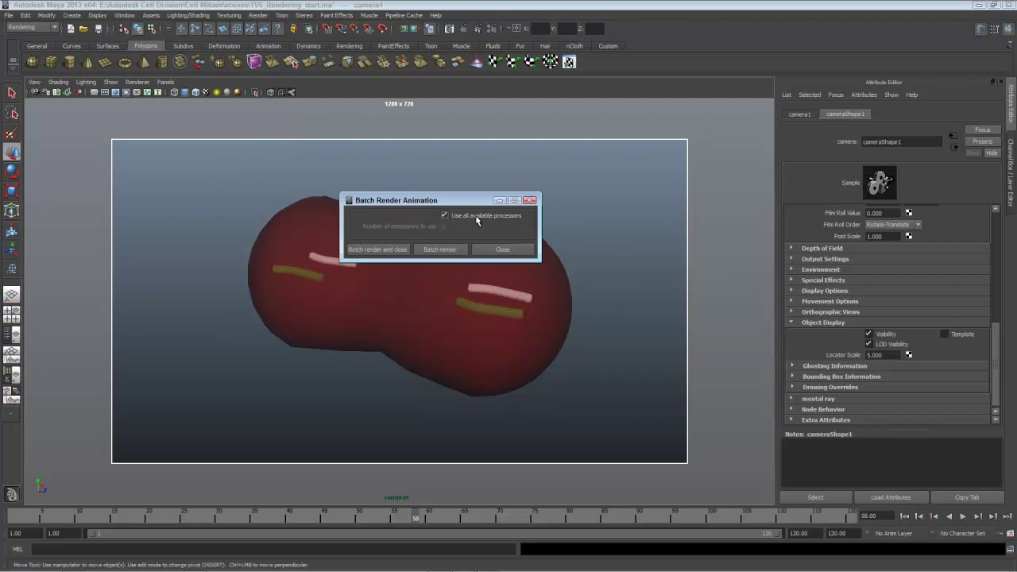
{"action": "left_click", "coordinate": [477, 221]}
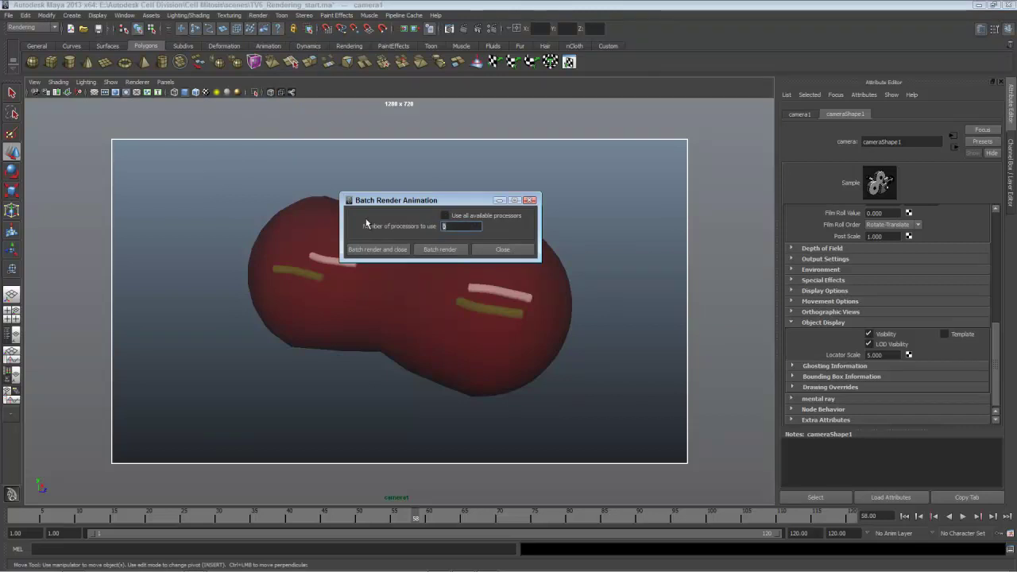
{"action": "type", "text": "8"}
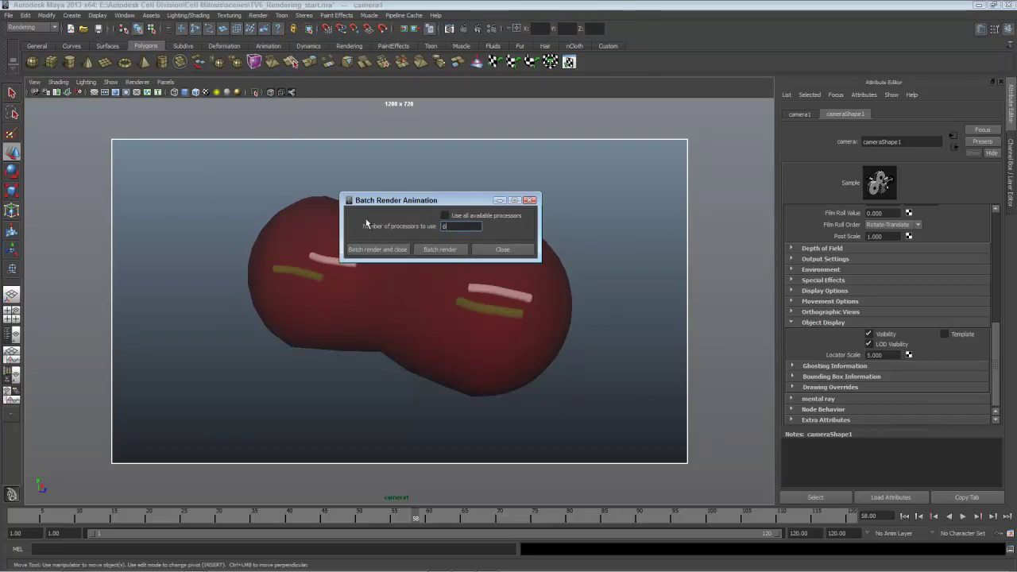